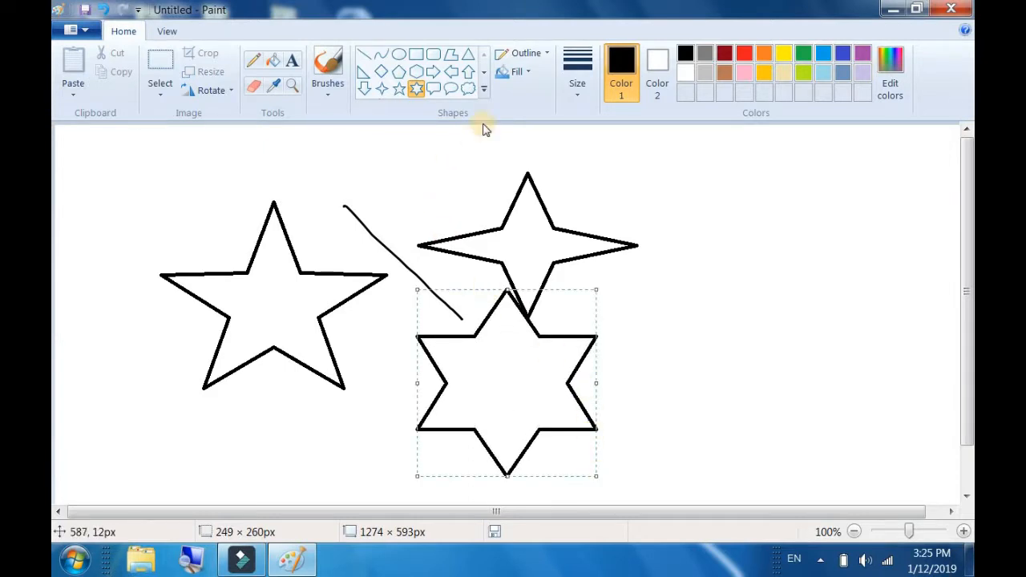
# Draw another six-pointed star, about 327 × 284 px, in the empty area beside the existing stars
pyautogui.click(485, 91)
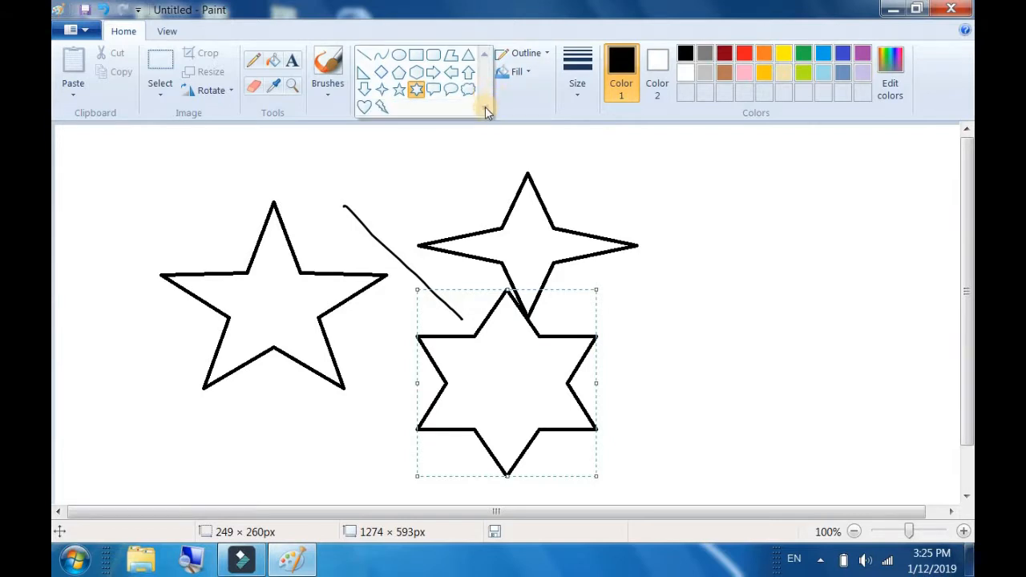
pyautogui.click(610, 210)
pyautogui.moveTo(609, 209); pyautogui.dragTo(846, 414)
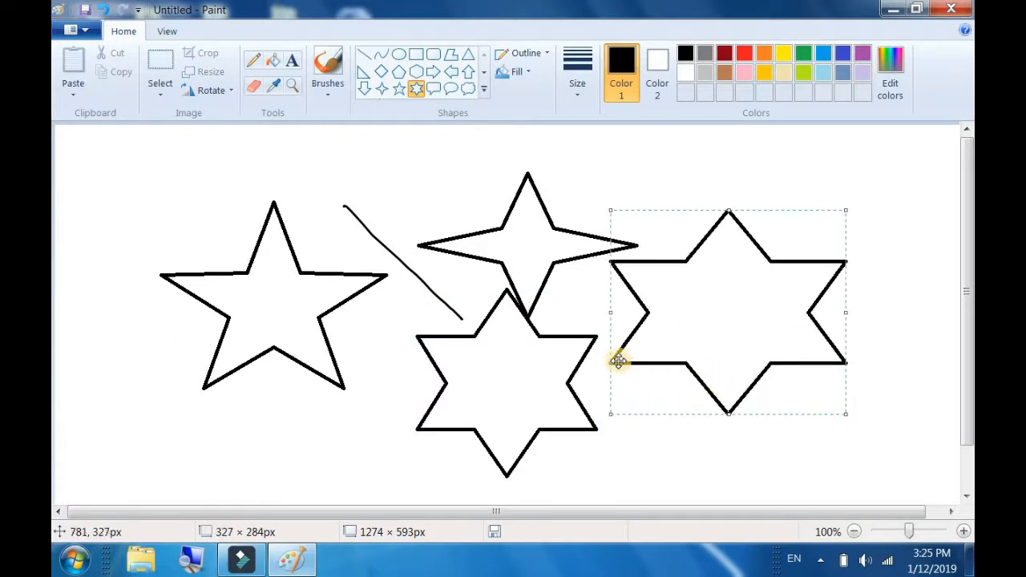
pyautogui.click(608, 256)
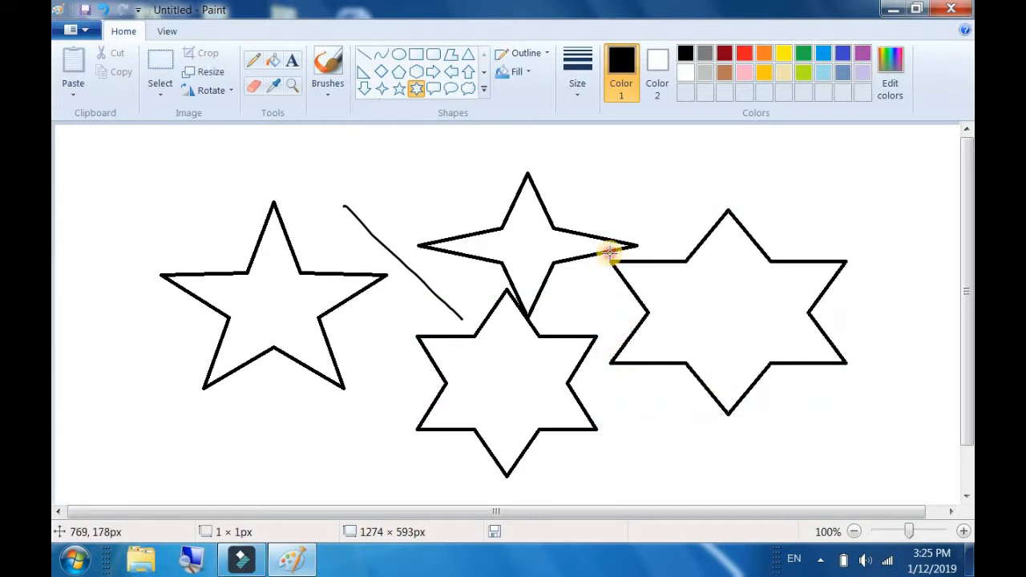
# Set the shape outline to Solid color
pyautogui.click(546, 53)
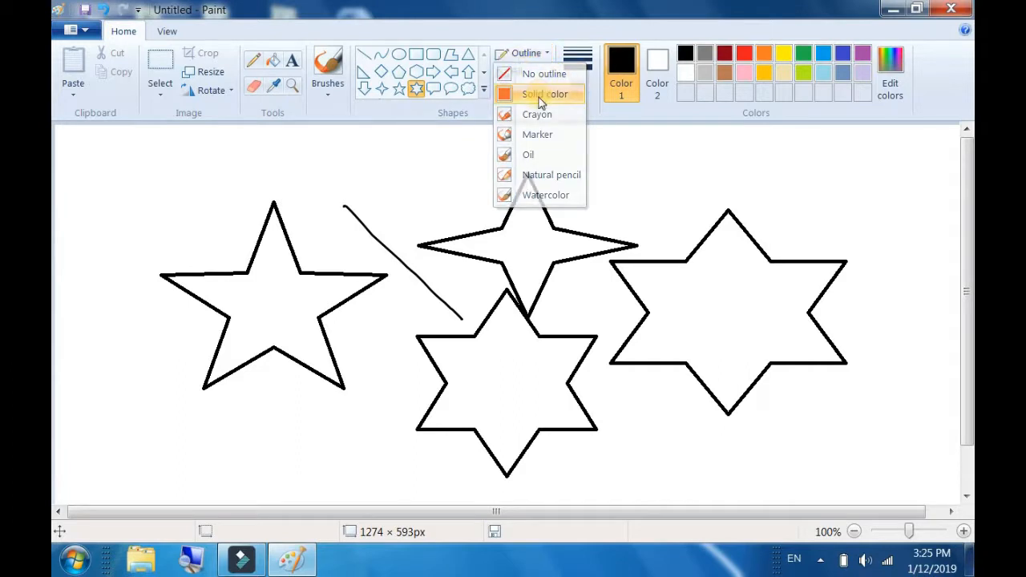
pyautogui.click(543, 94)
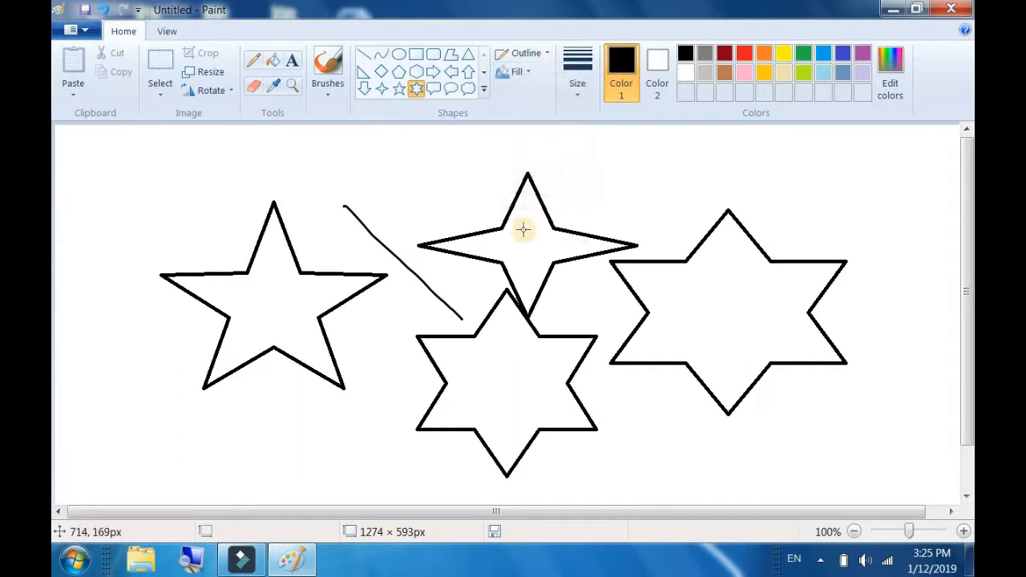
pyautogui.click(527, 53)
pyautogui.click(590, 285)
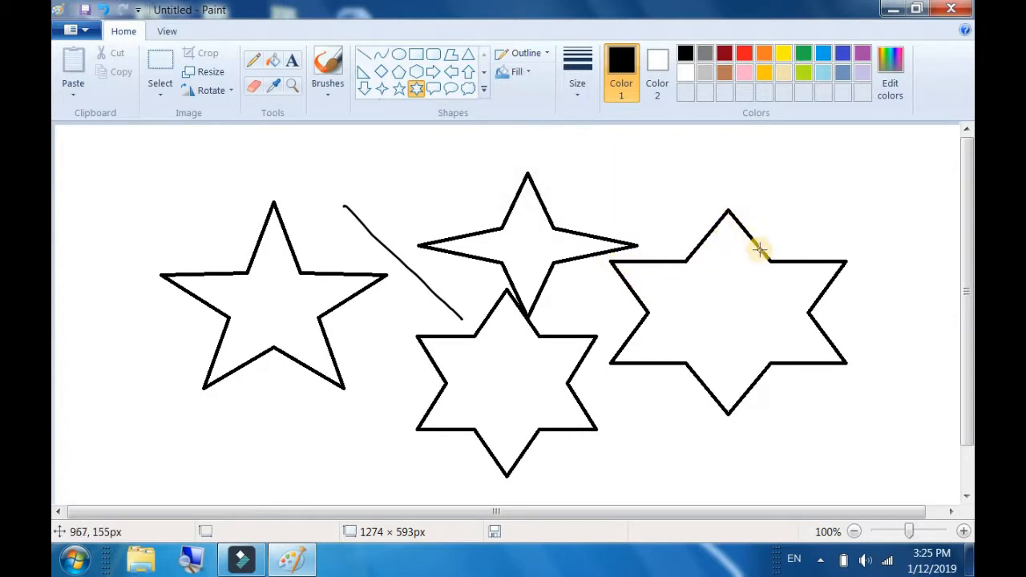
# Draw a six-pointed star about 196 × 218 px with a Crayon outline and move it to the canvas's upper-left area
pyautogui.click(527, 54)
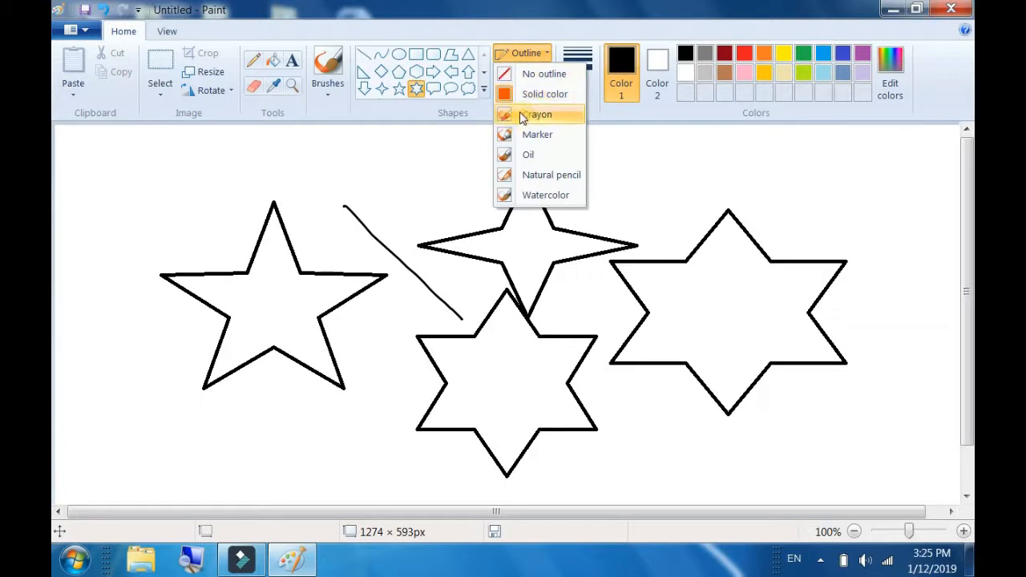
pyautogui.click(523, 115)
pyautogui.moveTo(502, 165); pyautogui.dragTo(640, 324)
pyautogui.moveTo(612, 222); pyautogui.dragTo(191, 191)
# Change that star's outline to Oil and draw another oil-outlined star about 134 × 200 px over the diagonal line
pyautogui.click(546, 56)
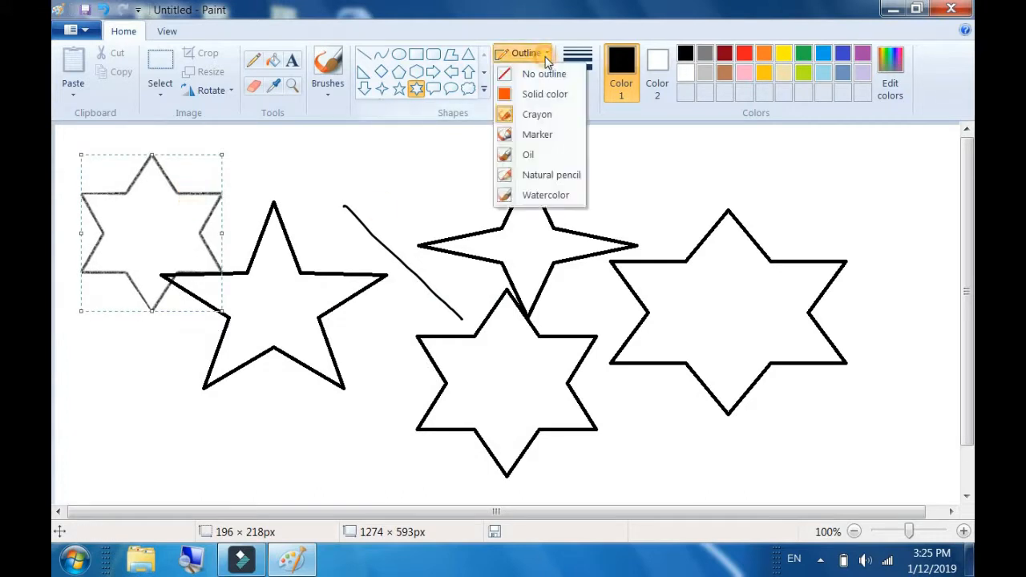
pyautogui.click(527, 154)
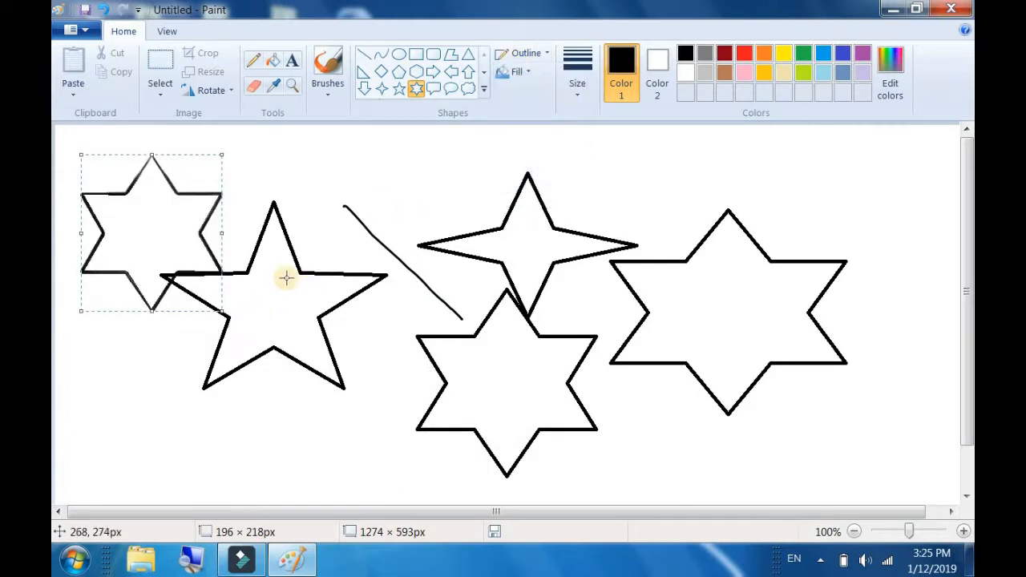
pyautogui.moveTo(354, 159); pyautogui.dragTo(451, 304)
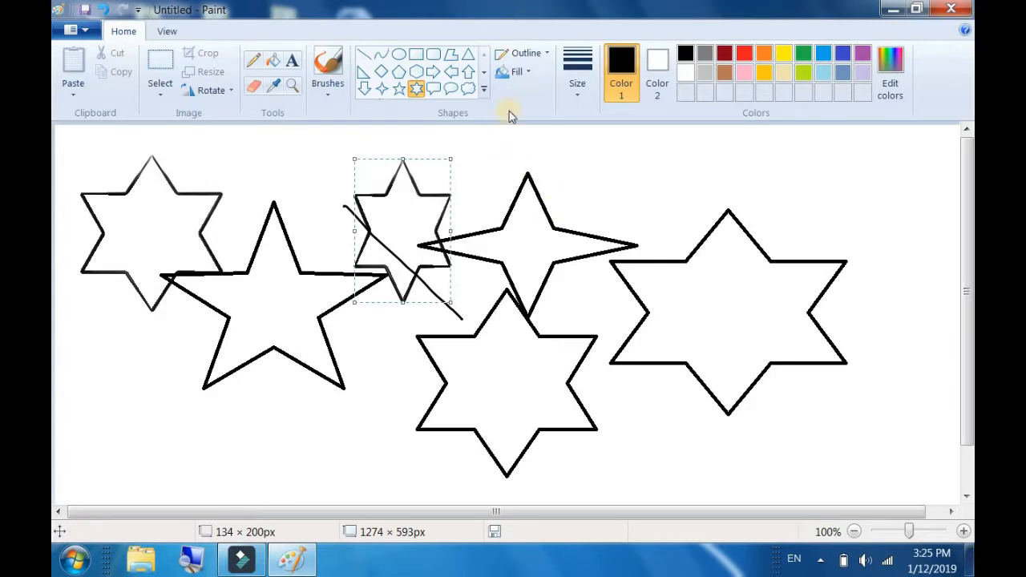
# Switch the outline to Natural pencil, draw a star about 169 × 236 px and place it above the large right-hand star
pyautogui.click(523, 53)
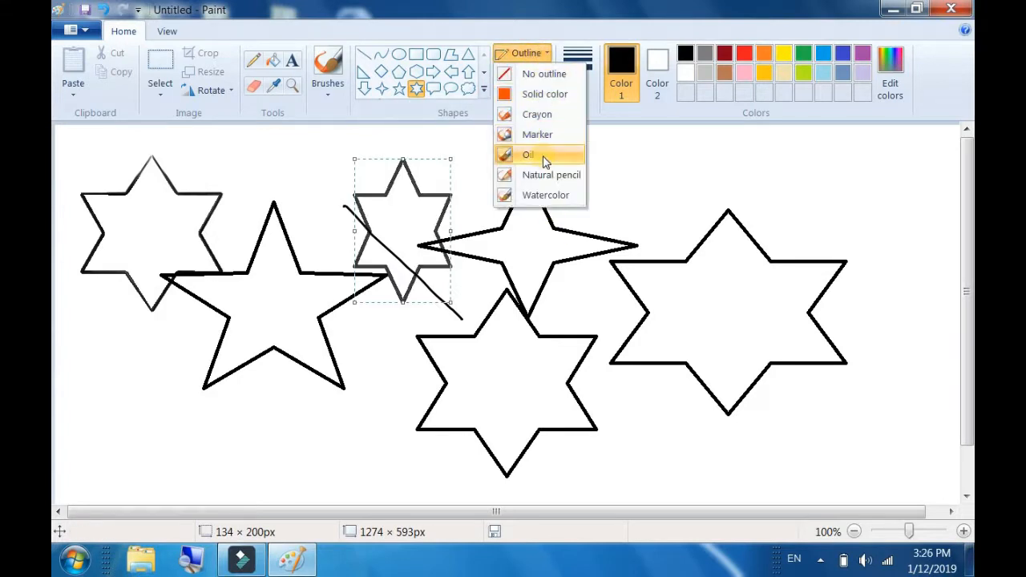
pyautogui.click(551, 175)
pyautogui.moveTo(646, 160)
pyautogui.mouseDown()
pyautogui.moveTo(726, 246)
pyautogui.moveTo(767, 329)
pyautogui.mouseUp()
pyautogui.moveTo(735, 186); pyautogui.dragTo(769, 164)
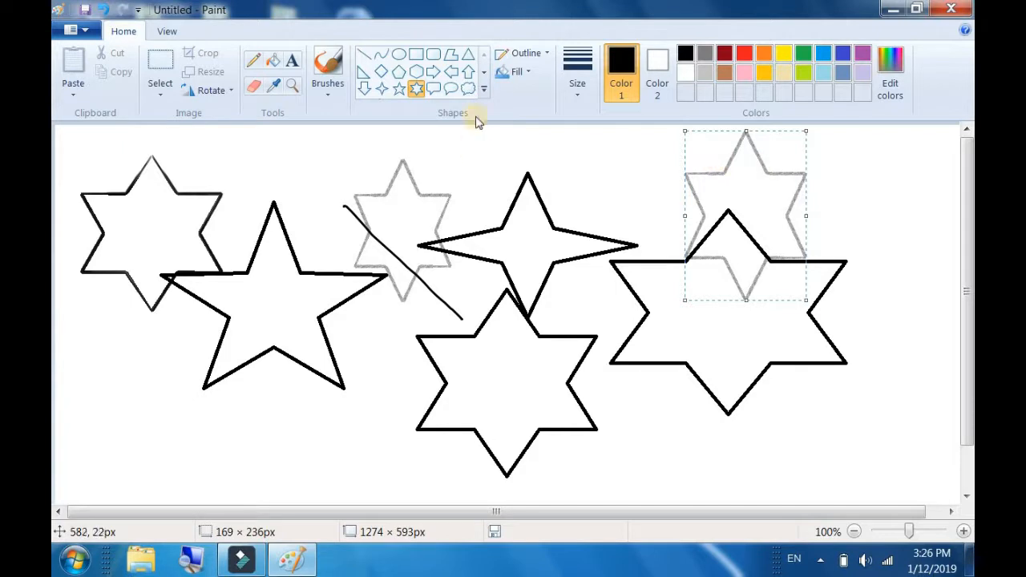
# Switch the outline to Watercolor, draw a star about 179 × 187 px and move it between the two lower stars
pyautogui.click(548, 54)
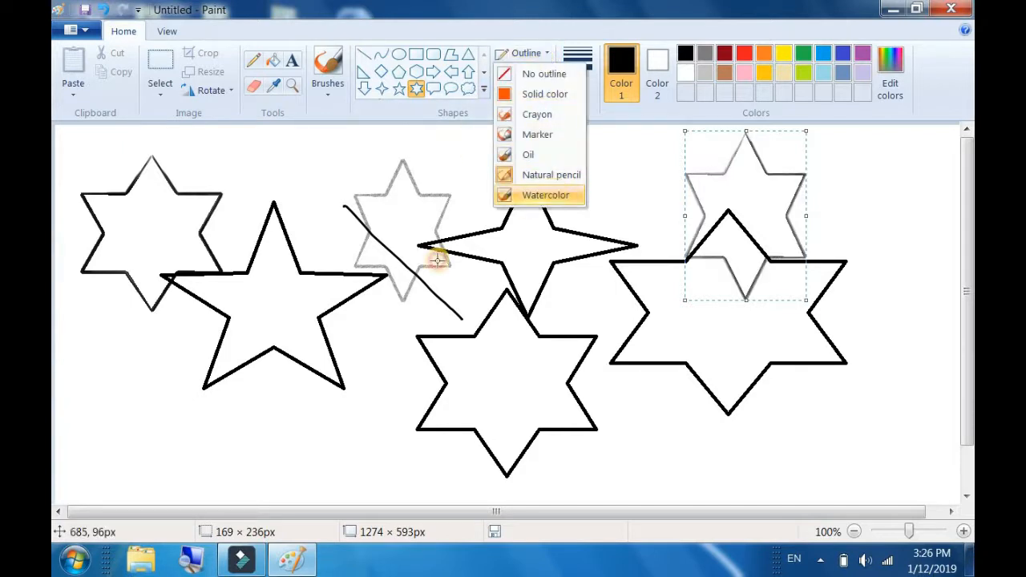
pyautogui.click(555, 195)
pyautogui.moveTo(150, 332); pyautogui.dragTo(278, 465)
pyautogui.moveTo(263, 420)
pyautogui.mouseDown()
pyautogui.moveTo(300, 435)
pyautogui.moveTo(417, 417)
pyautogui.mouseUp()
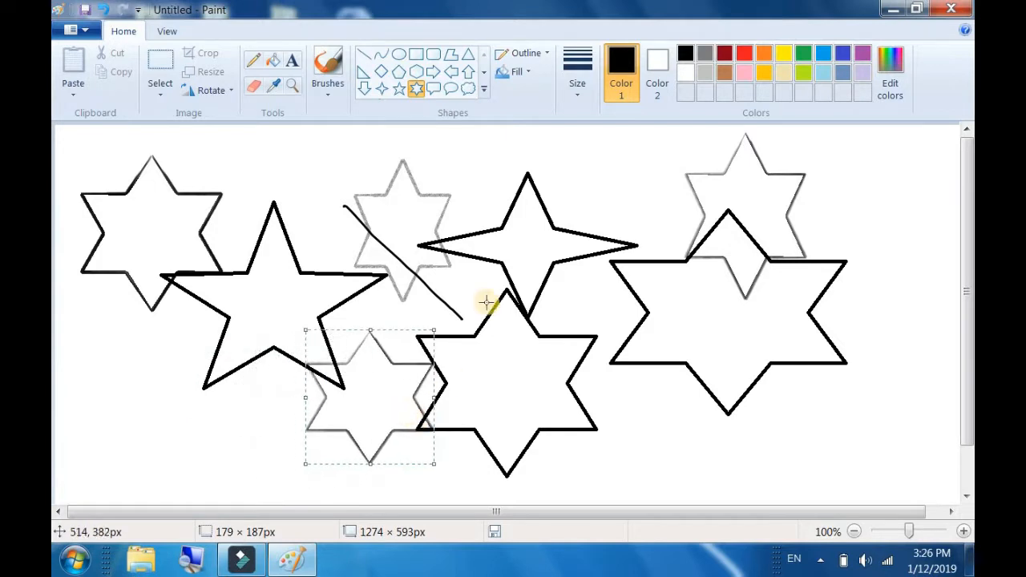
# Fill the newly drawn watercolor-outlined star with the Crayon fill
pyautogui.click(518, 73)
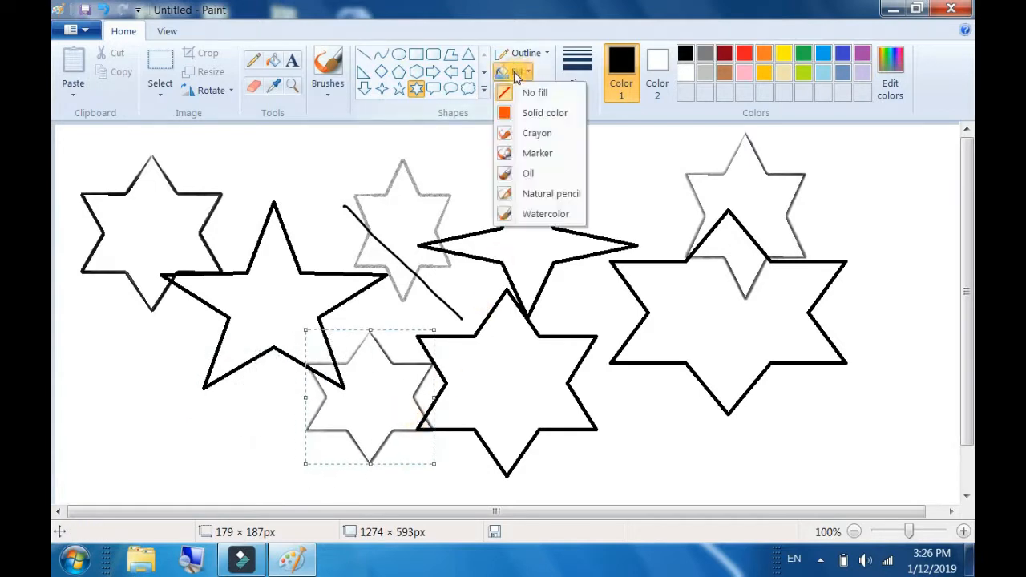
pyautogui.click(525, 137)
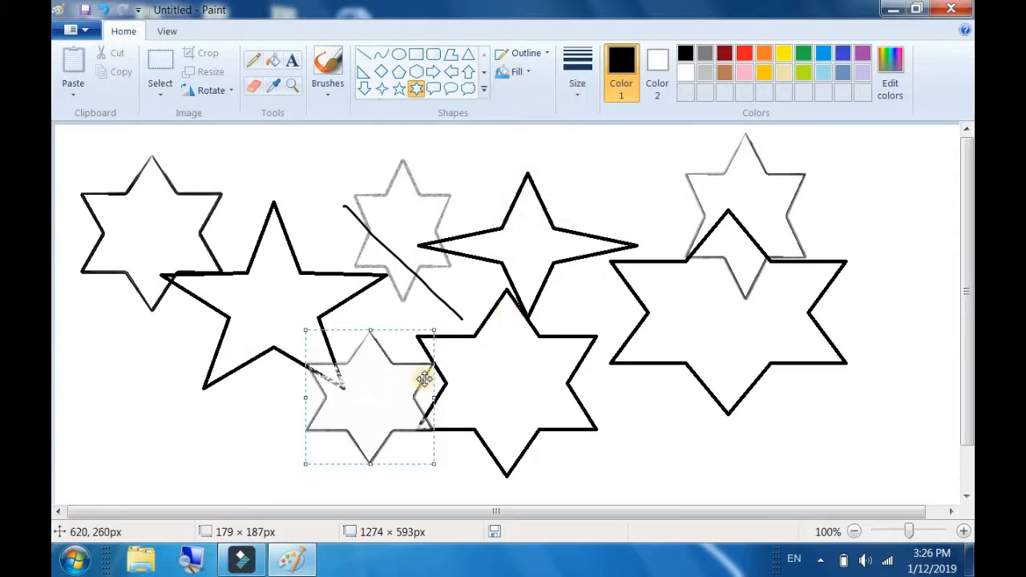
pyautogui.click(498, 362)
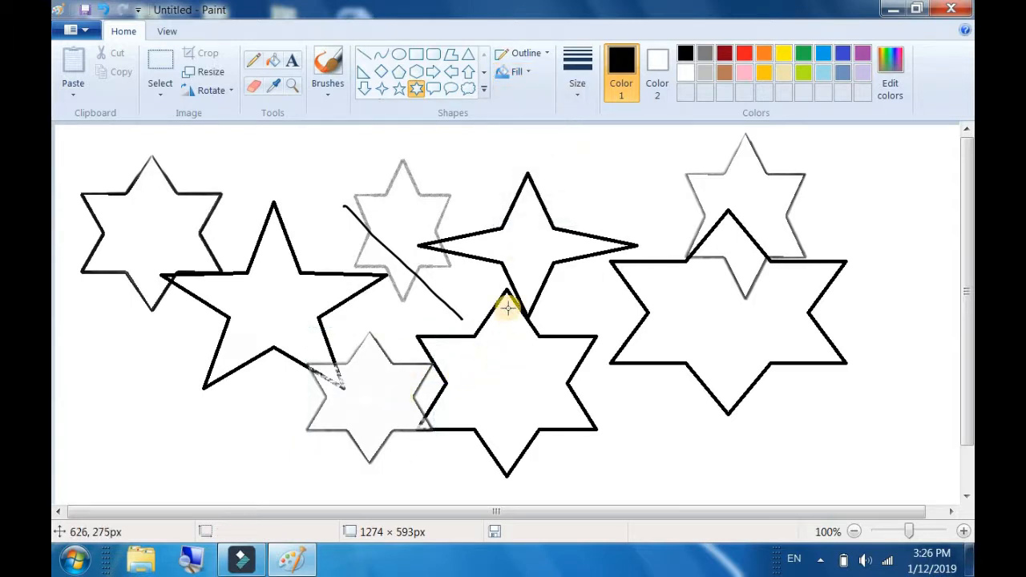
# Draw a right arrow about 210 × 227 px over the four-pointed star and move it onto the large right-hand star
pyautogui.click(527, 53)
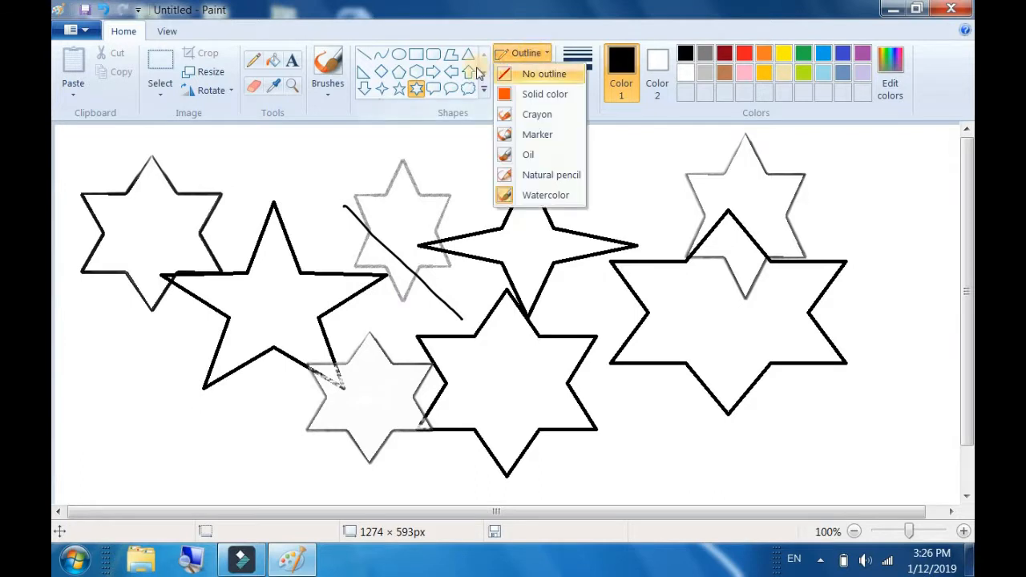
pyautogui.click(433, 71)
pyautogui.moveTo(529, 142)
pyautogui.mouseDown()
pyautogui.moveTo(572, 209)
pyautogui.moveTo(667, 279)
pyautogui.moveTo(680, 304)
pyautogui.mouseUp()
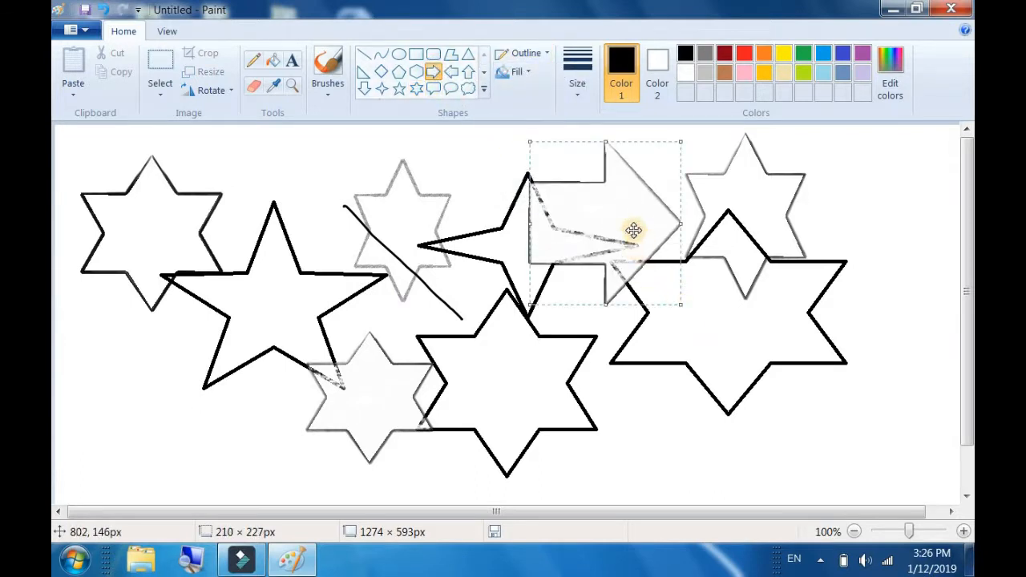
pyautogui.click(514, 71)
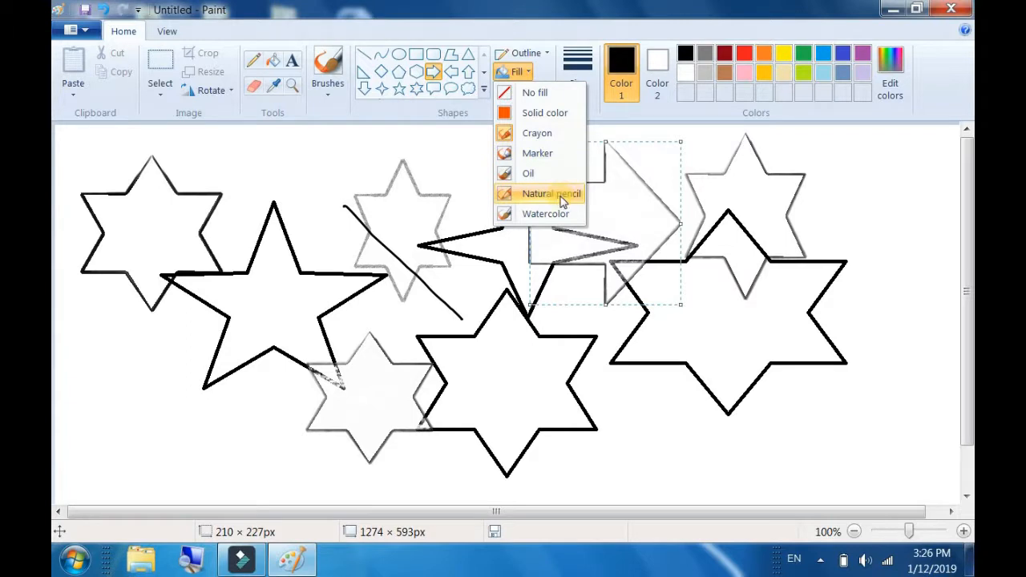
pyautogui.click(641, 233)
pyautogui.moveTo(641, 232); pyautogui.dragTo(697, 291)
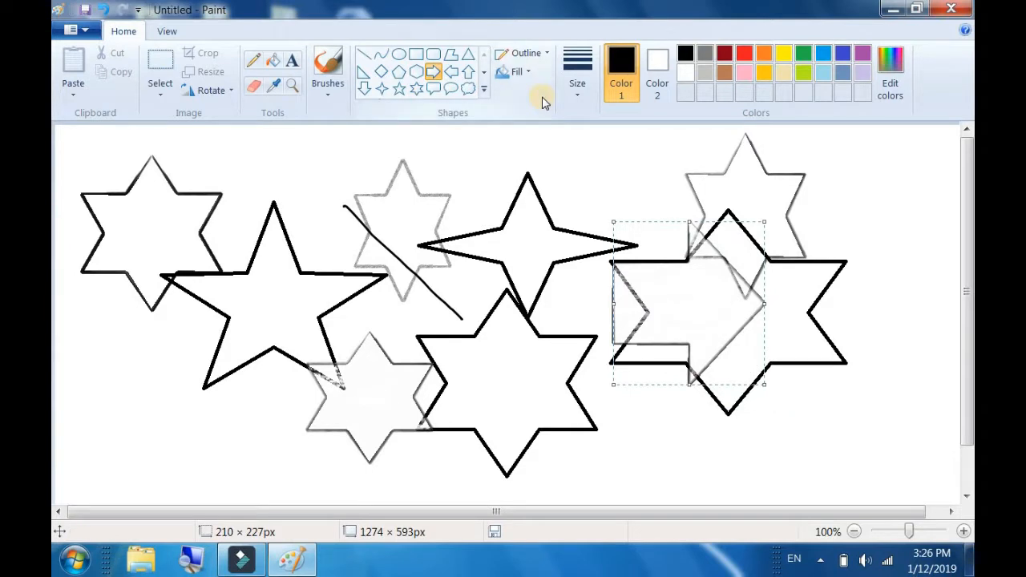
# Select all the drawn shapes on the canvas with a rectangular selection and delete them
pyautogui.click(160, 76)
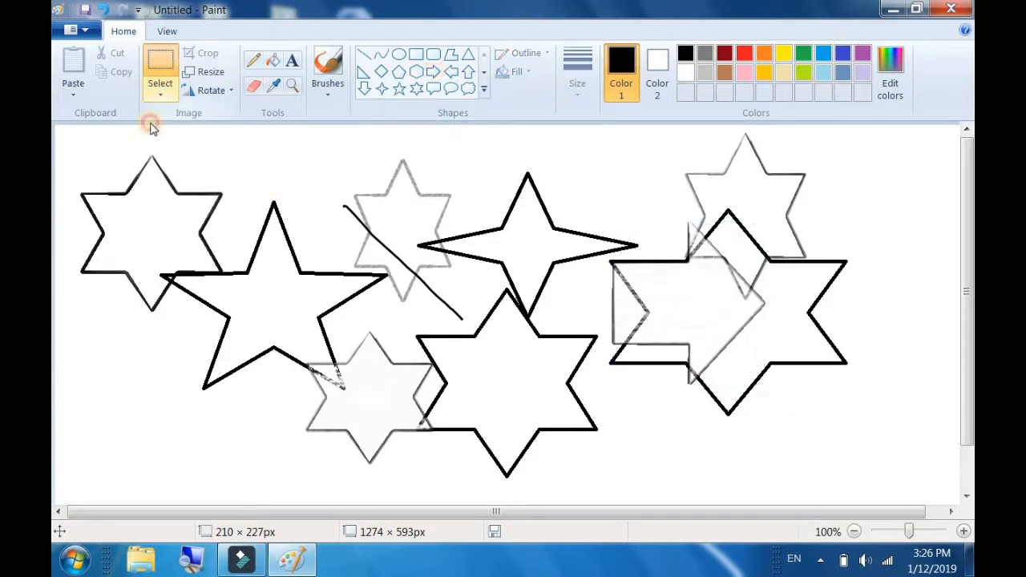
pyautogui.moveTo(64, 132); pyautogui.dragTo(899, 500)
pyautogui.press('Delete')
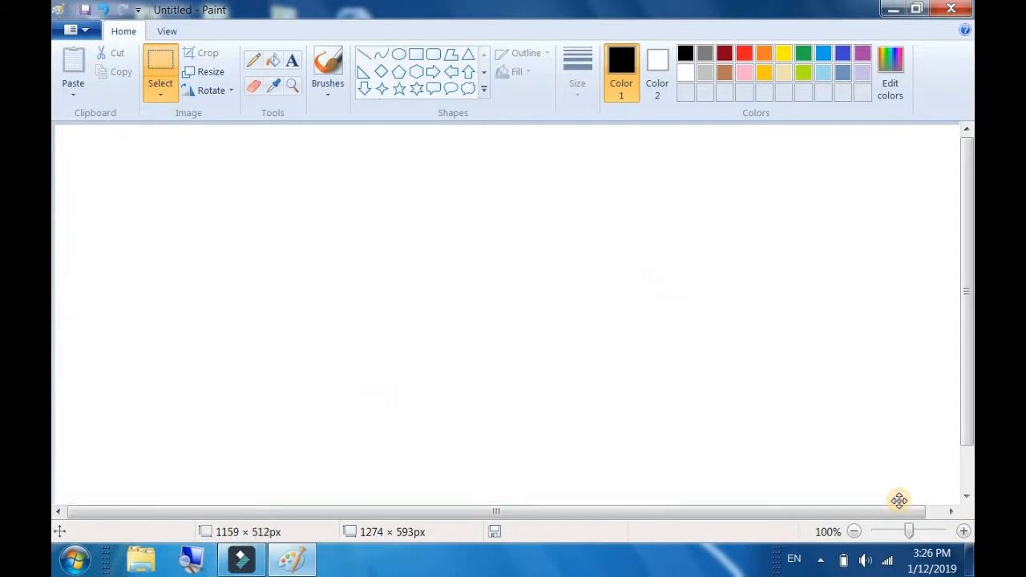
pyautogui.moveTo(528, 327); pyautogui.dragTo(530, 329)
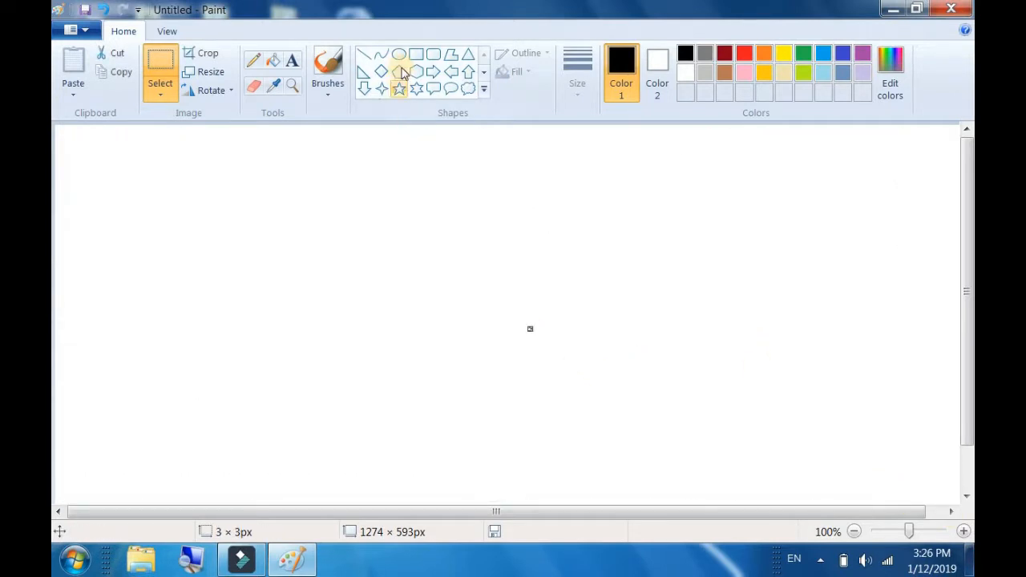
# Draw a down arrow about 192 × 228 px and set its outline to No outline
pyautogui.click(364, 88)
pyautogui.moveTo(340, 206); pyautogui.dragTo(479, 371)
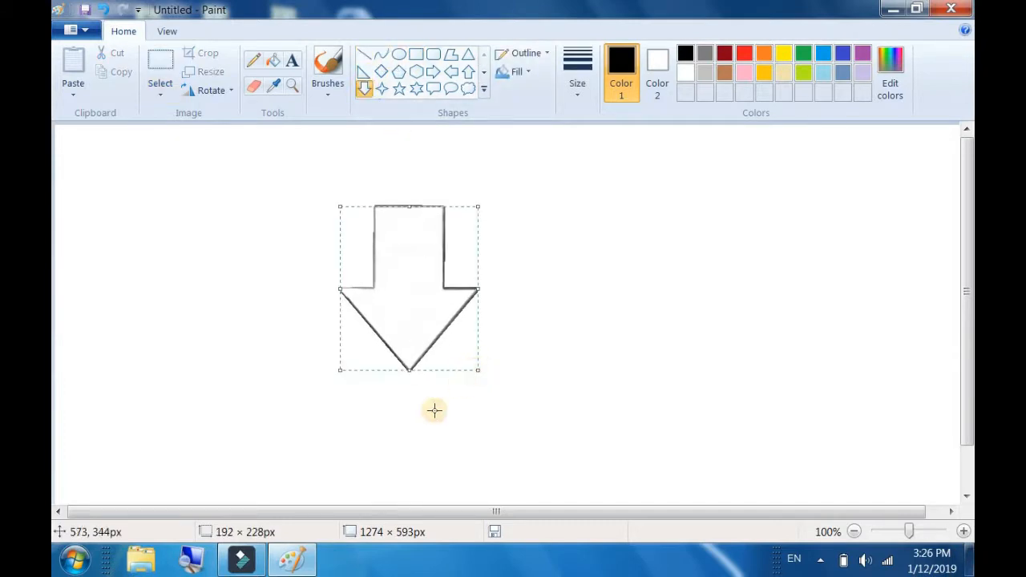
pyautogui.click(517, 71)
pyautogui.click(530, 52)
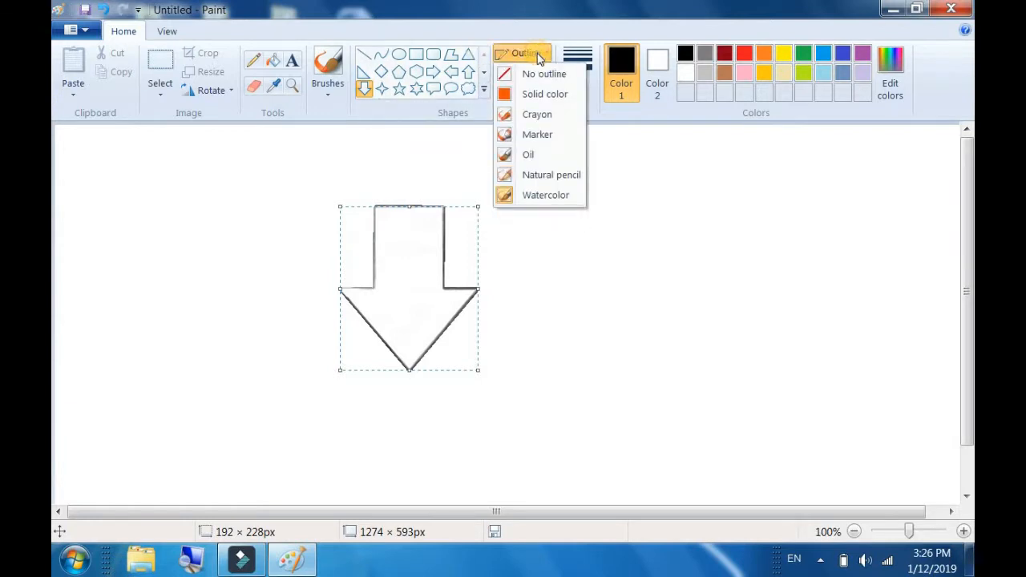
pyautogui.click(531, 74)
pyautogui.click(536, 206)
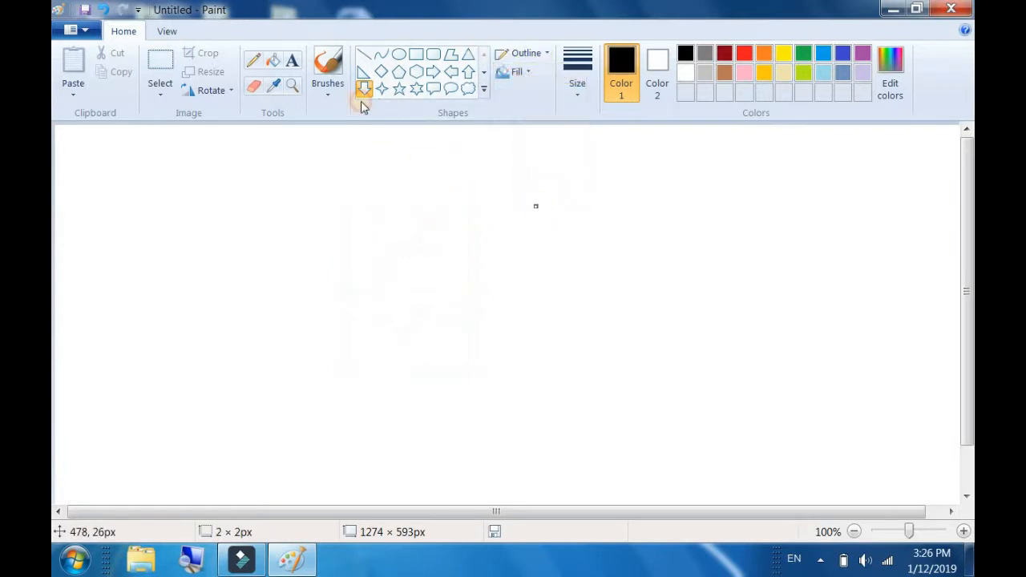
# Draw a rectangle about 264 × 206 px and set its outline to Solid color
pyautogui.click(415, 53)
pyautogui.moveTo(407, 157); pyautogui.dragTo(597, 305)
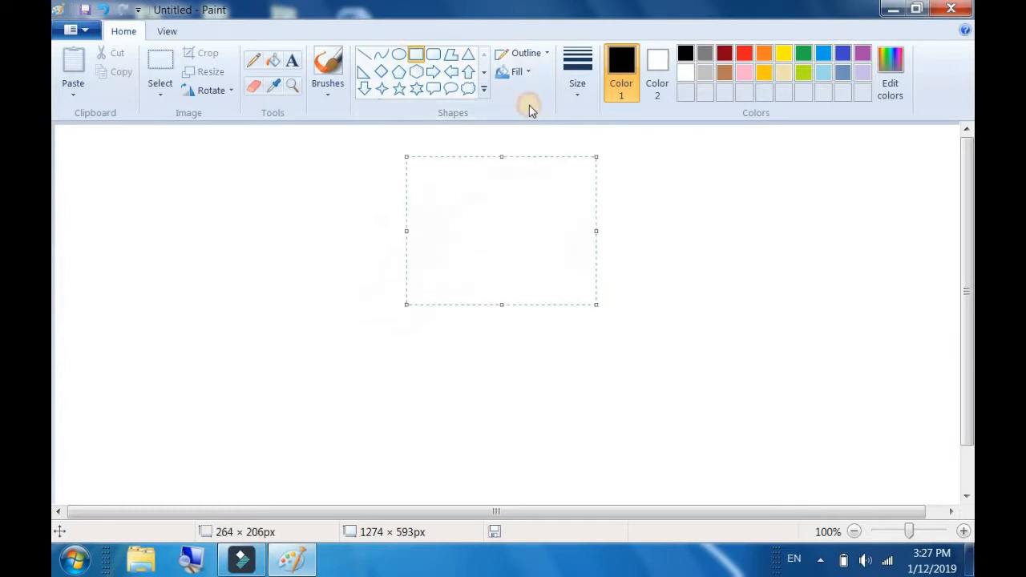
pyautogui.click(542, 58)
pyautogui.click(539, 94)
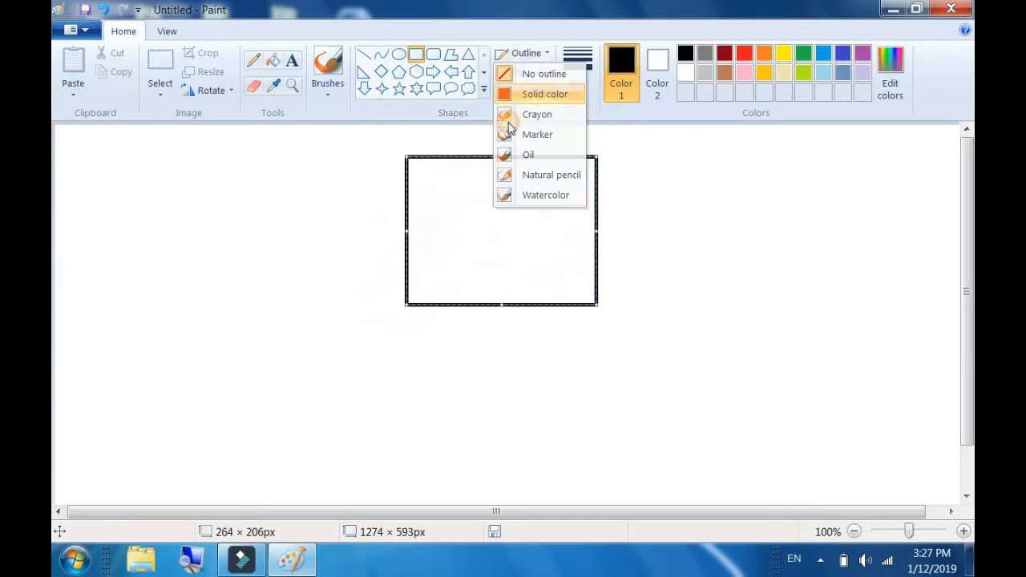
pyautogui.click(700, 255)
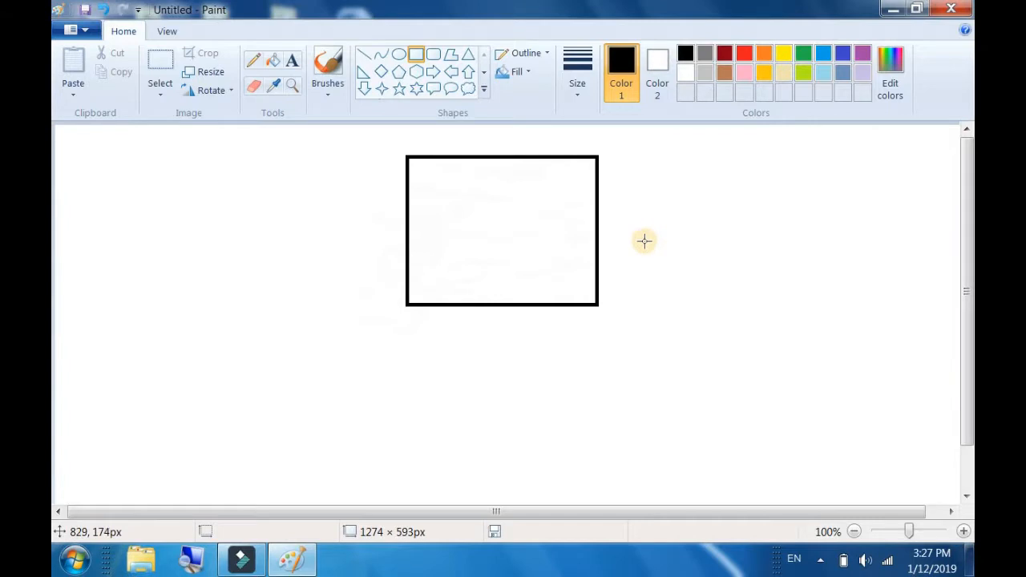
# Set the line size to the thickest option and clear the whole canvas
pyautogui.click(574, 90)
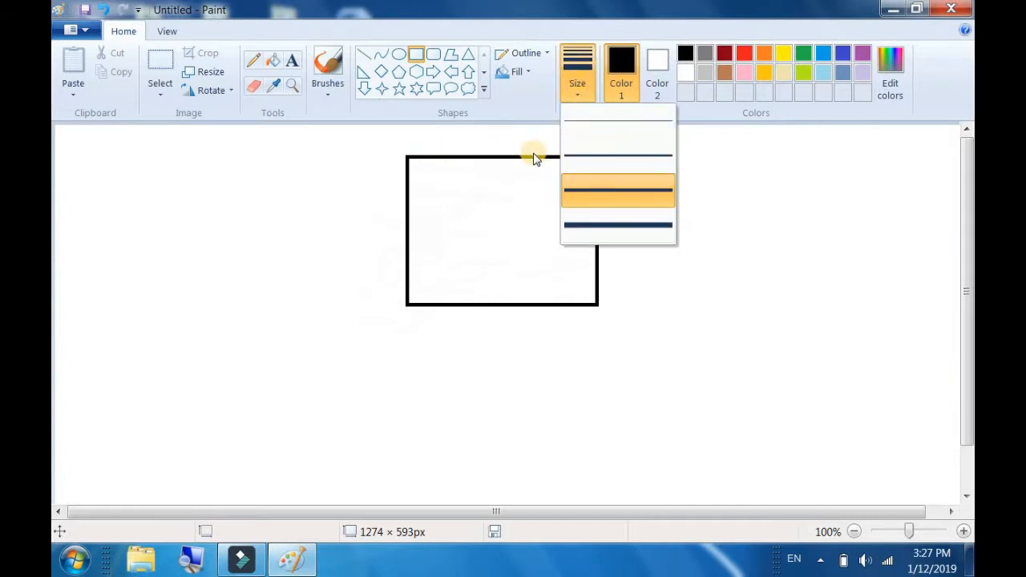
pyautogui.click(603, 227)
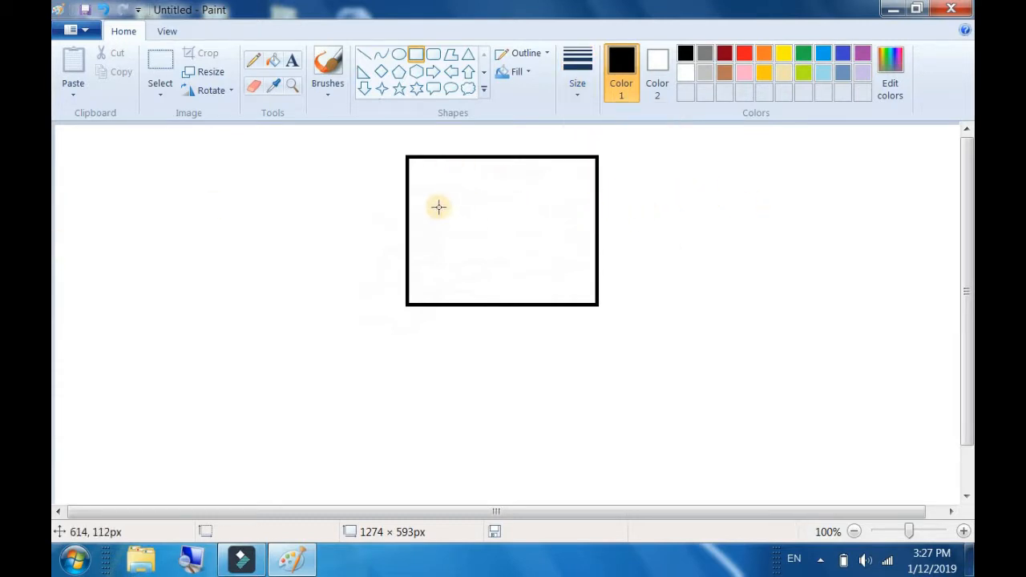
pyautogui.hotkey('ctrl', 'a')
pyautogui.press('Delete')
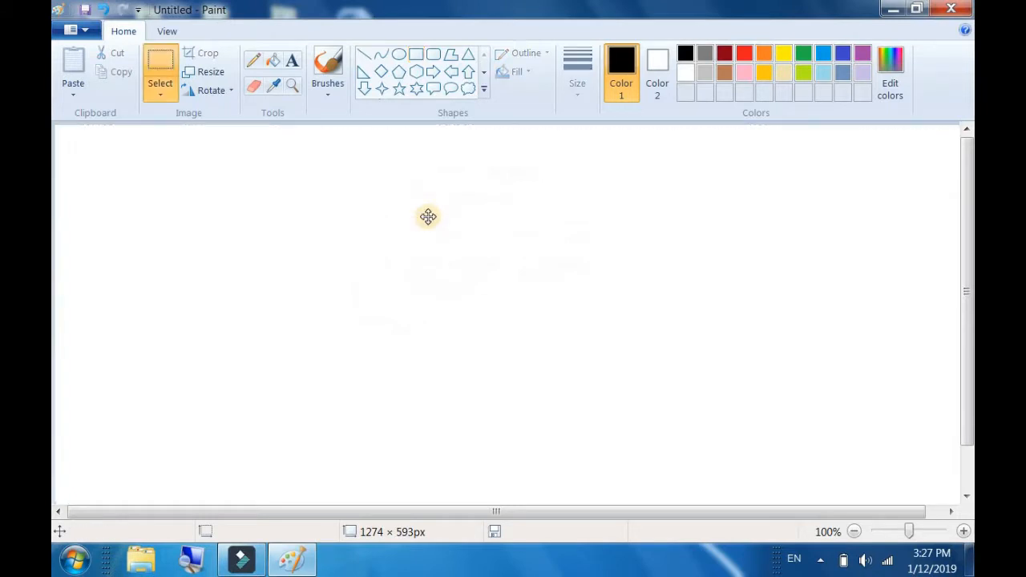
# Draw a rectangle about 300 × 228 px mid-canvas and set its line size to the thinnest option
pyautogui.click(415, 58)
pyautogui.moveTo(392, 211); pyautogui.dragTo(609, 377)
pyautogui.click(578, 84)
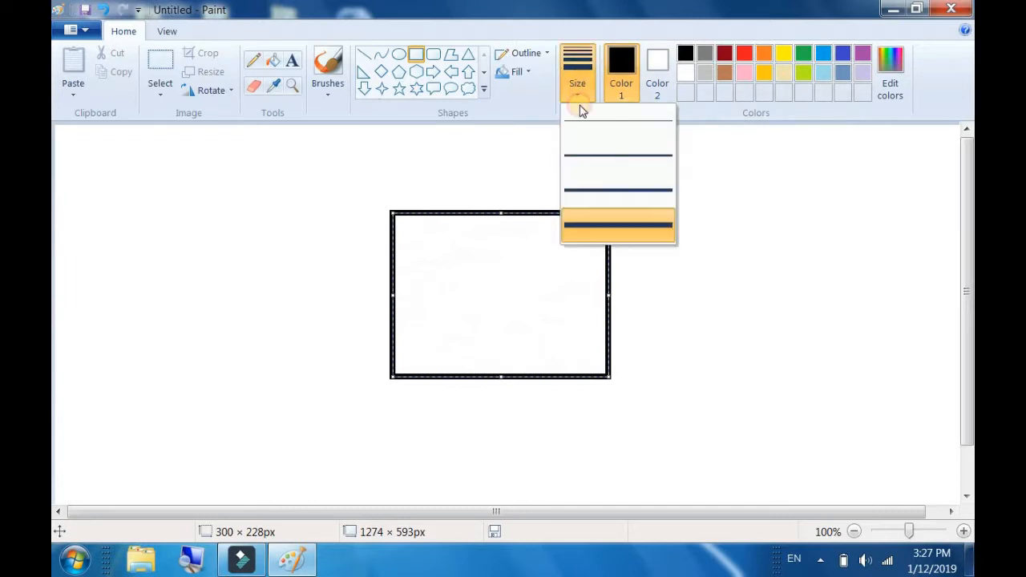
pyautogui.click(584, 126)
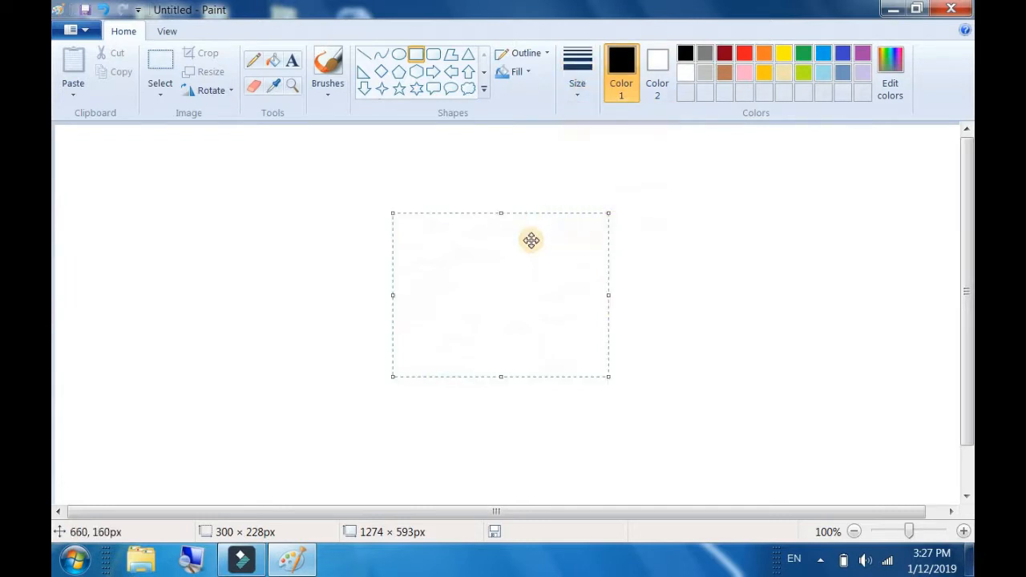
# Set the rectangle's line size to the second-thinnest option and change Color 1 to yellow
pyautogui.click(571, 90)
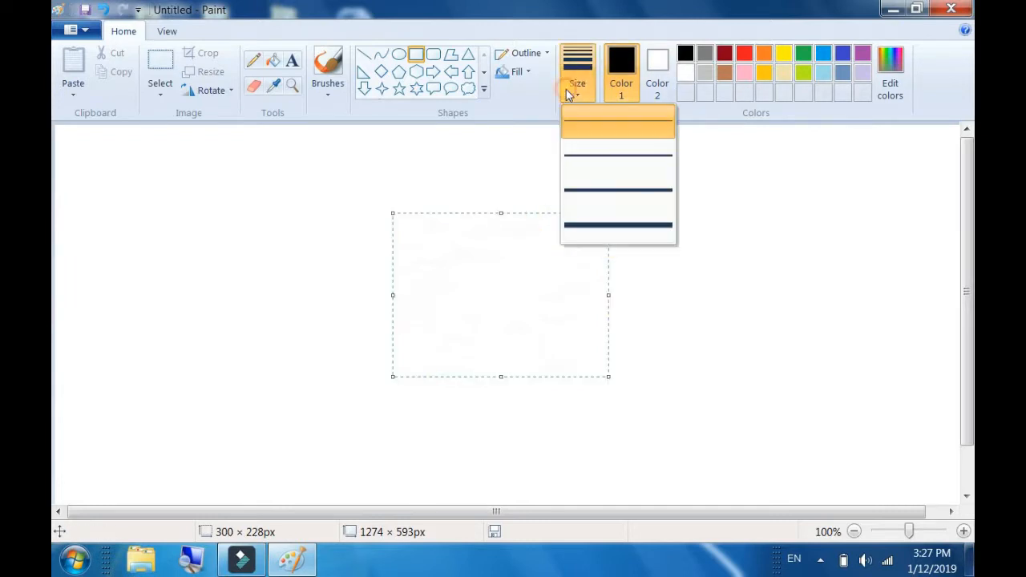
pyautogui.click(584, 157)
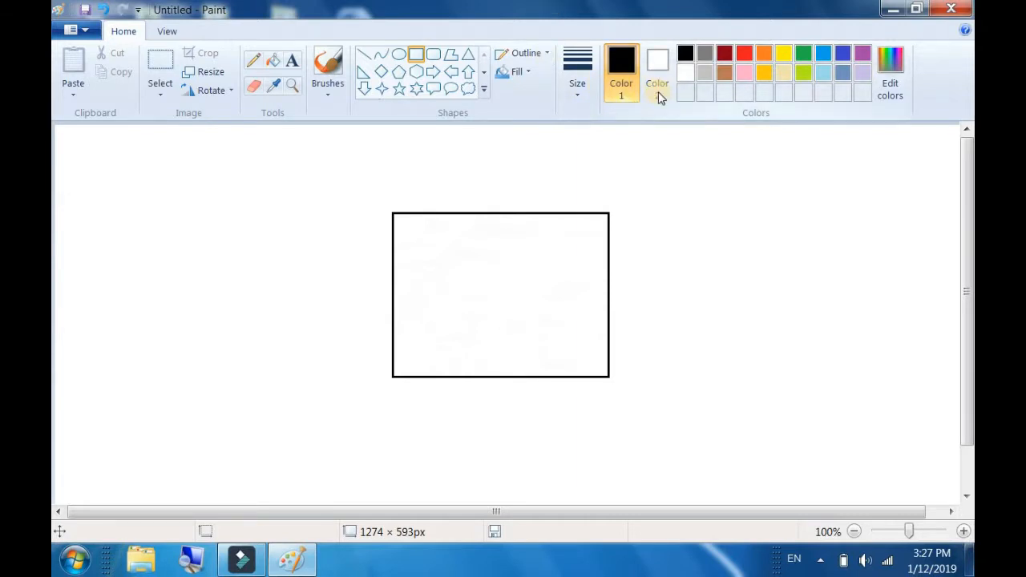
pyautogui.click(788, 55)
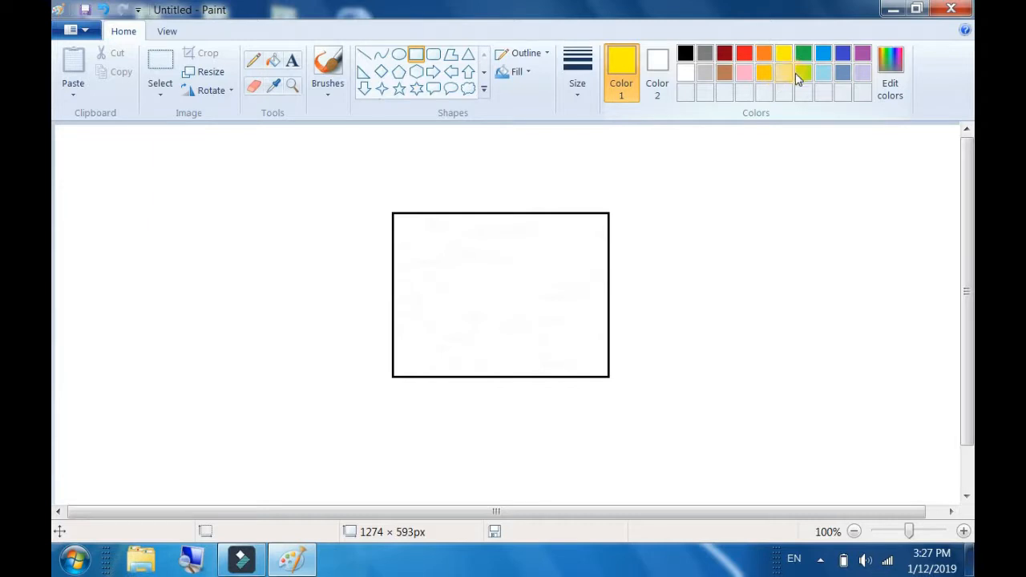
# Add a grey (136, 125, 119) and an orange (234, 165, 21) to the custom colors
pyautogui.click(888, 95)
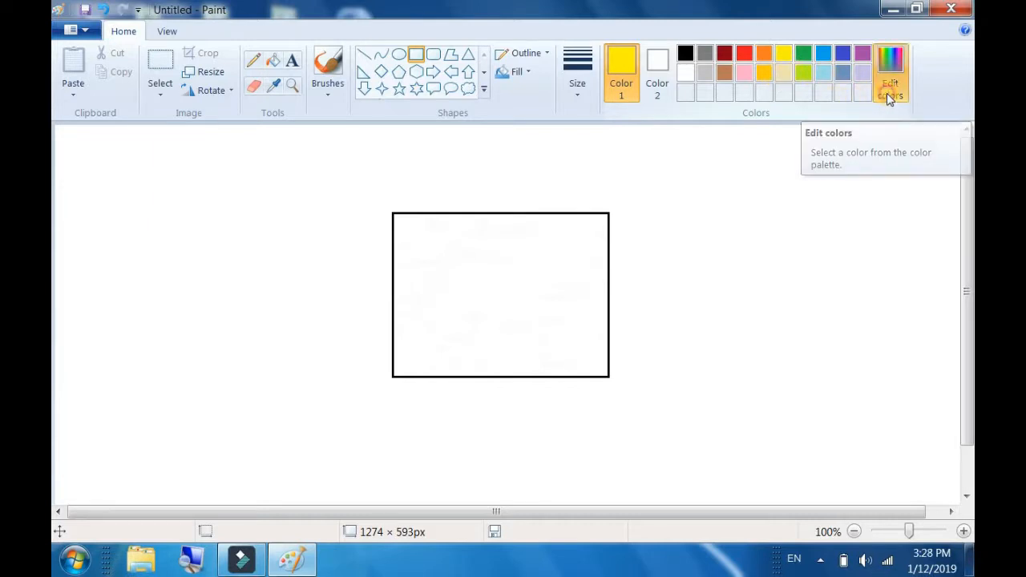
pyautogui.moveTo(614, 137); pyautogui.dragTo(559, 120)
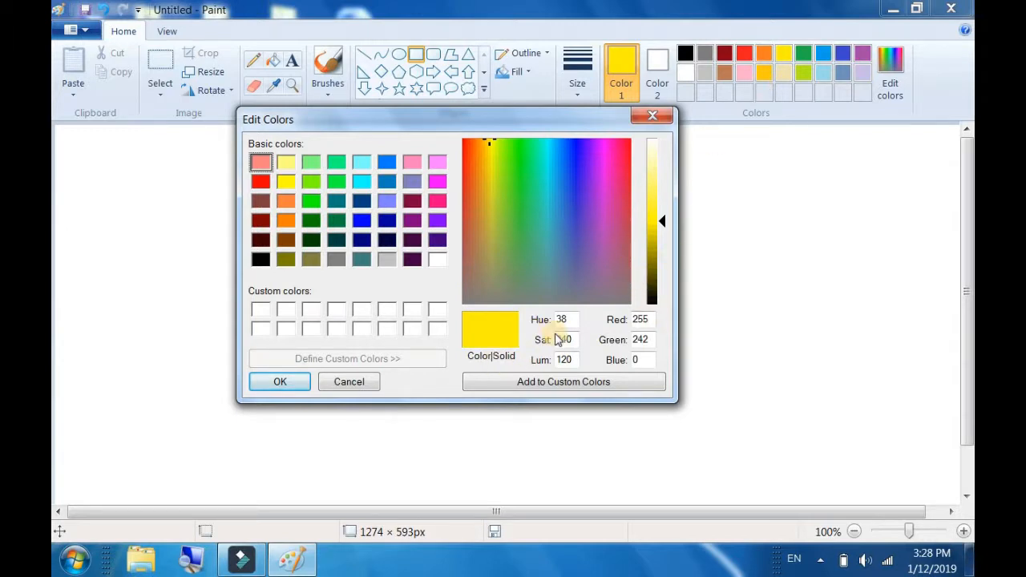
pyautogui.click(473, 295)
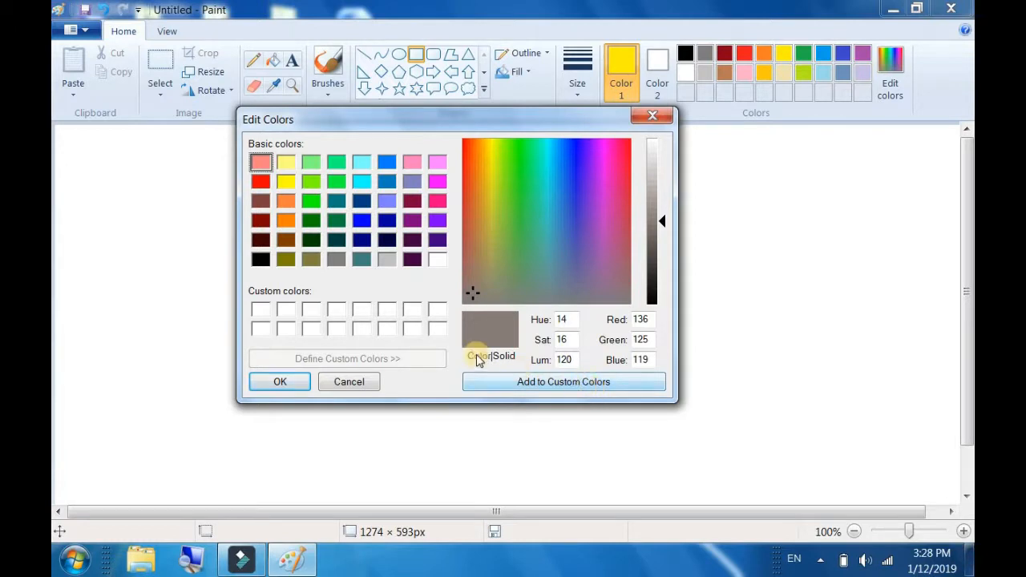
pyautogui.click(545, 384)
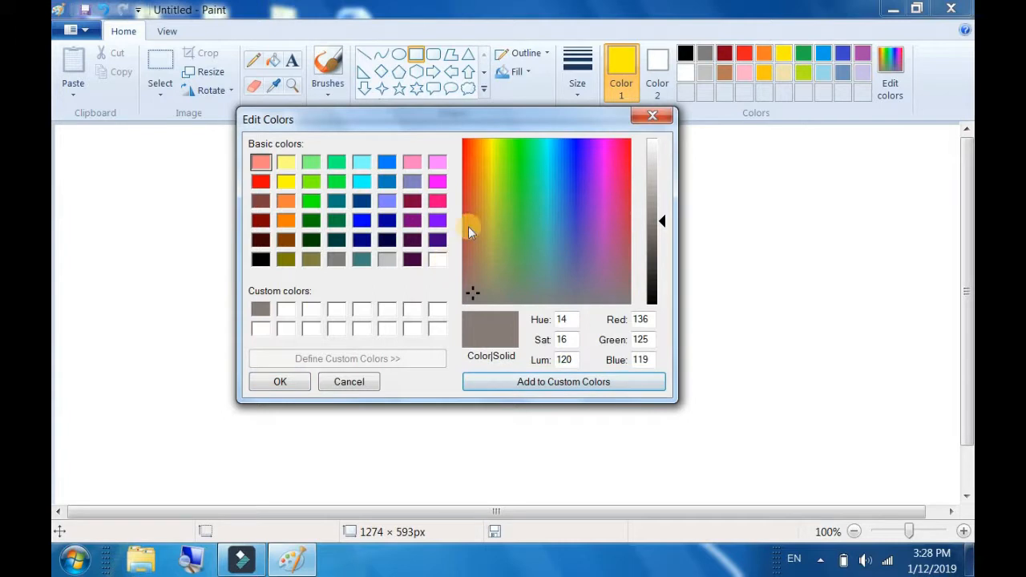
pyautogui.click(482, 167)
pyautogui.click(550, 383)
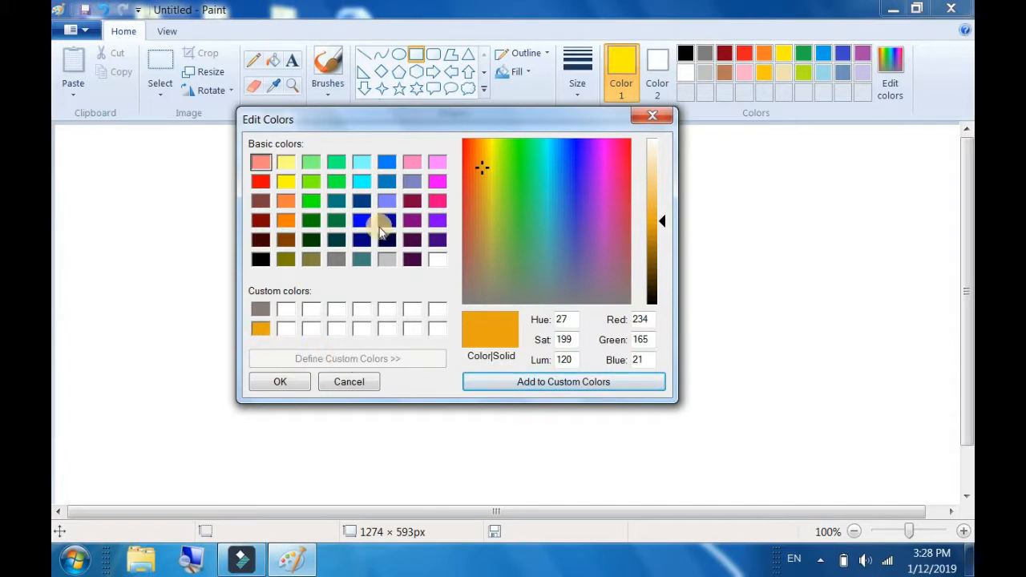
# Add a bright green (18, 249, 6) to the custom colors and apply it as Color 1
pyautogui.click(518, 146)
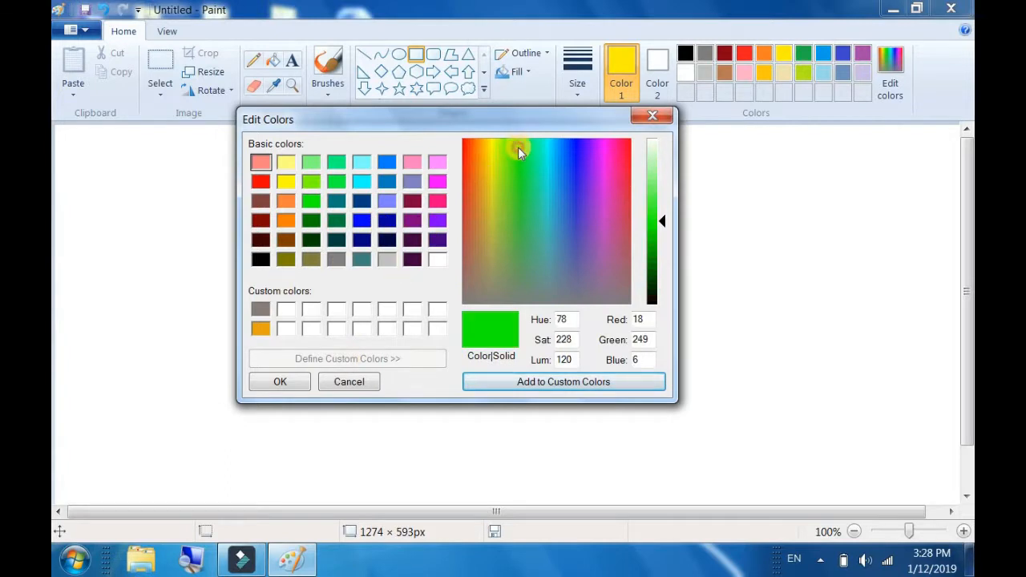
pyautogui.click(529, 382)
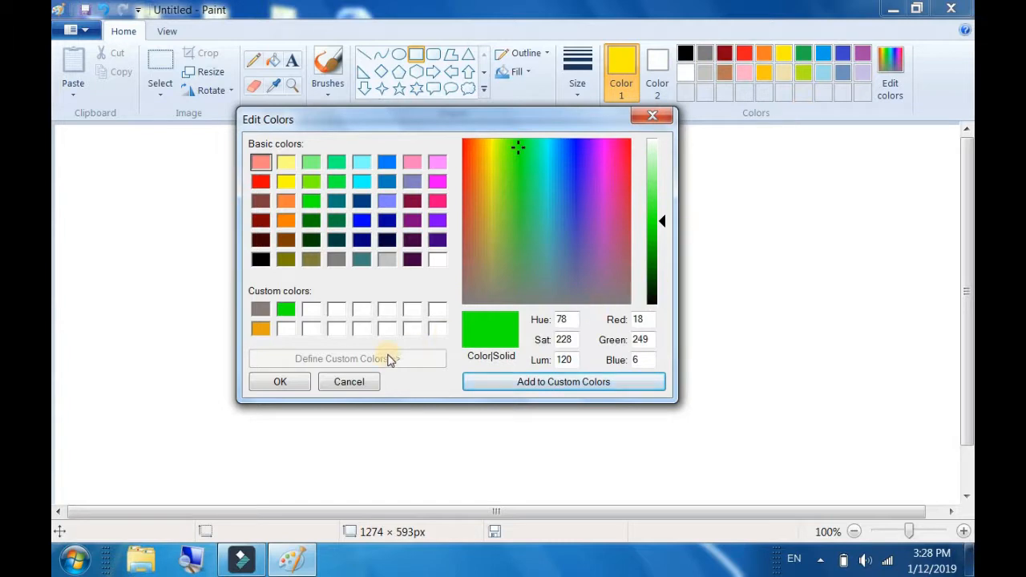
pyautogui.click(280, 382)
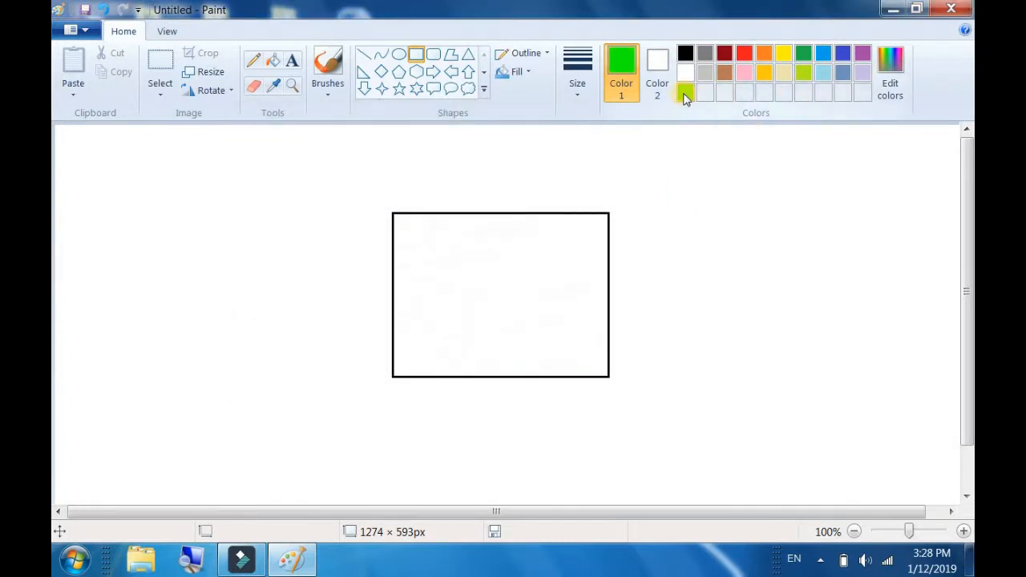
# Draw a green rectangle about 115 × 85 px inside the black rectangle
pyautogui.moveTo(480, 238); pyautogui.dragTo(564, 299)
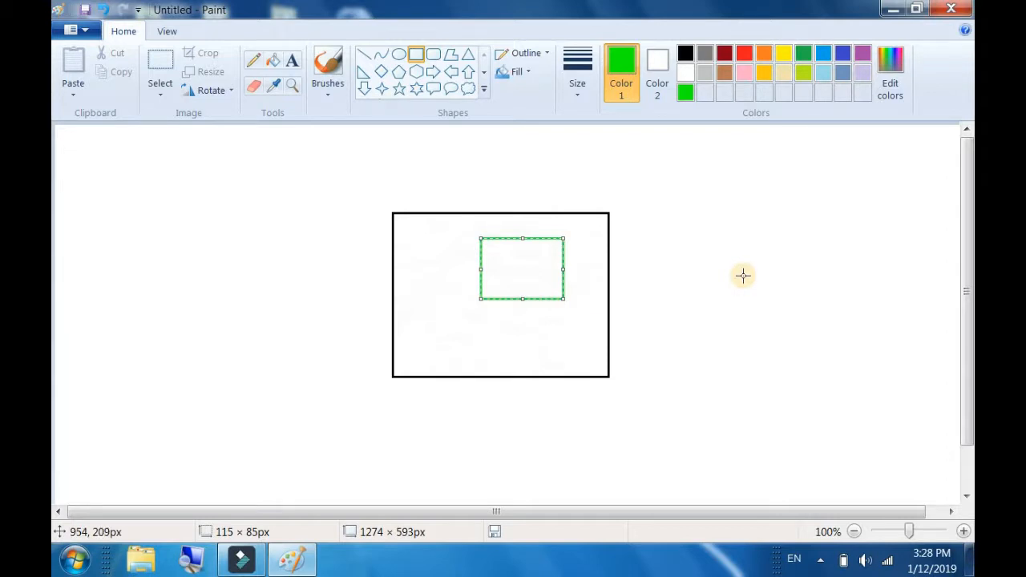
pyautogui.click(742, 274)
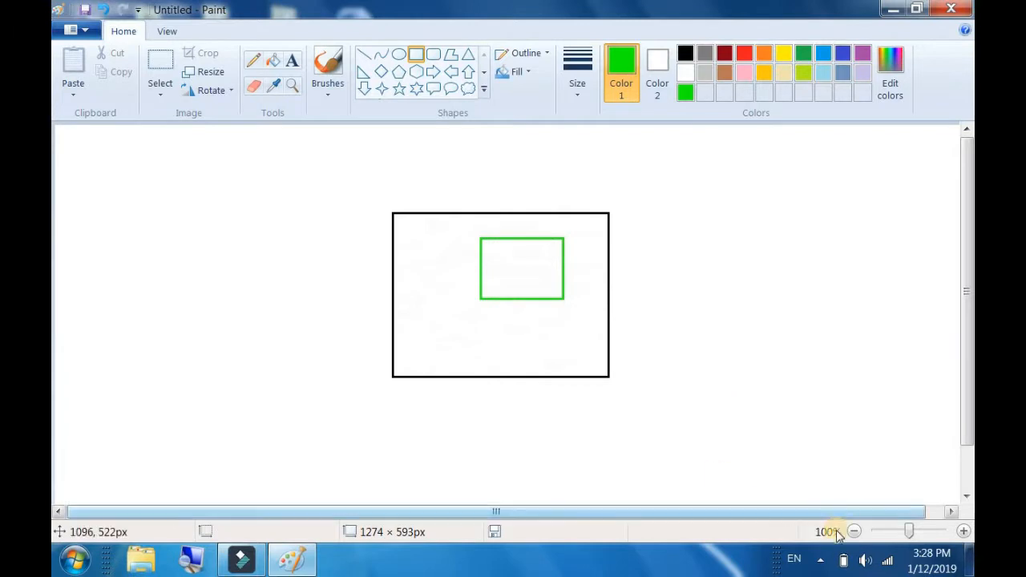
pyautogui.click(823, 560)
pyautogui.click(667, 328)
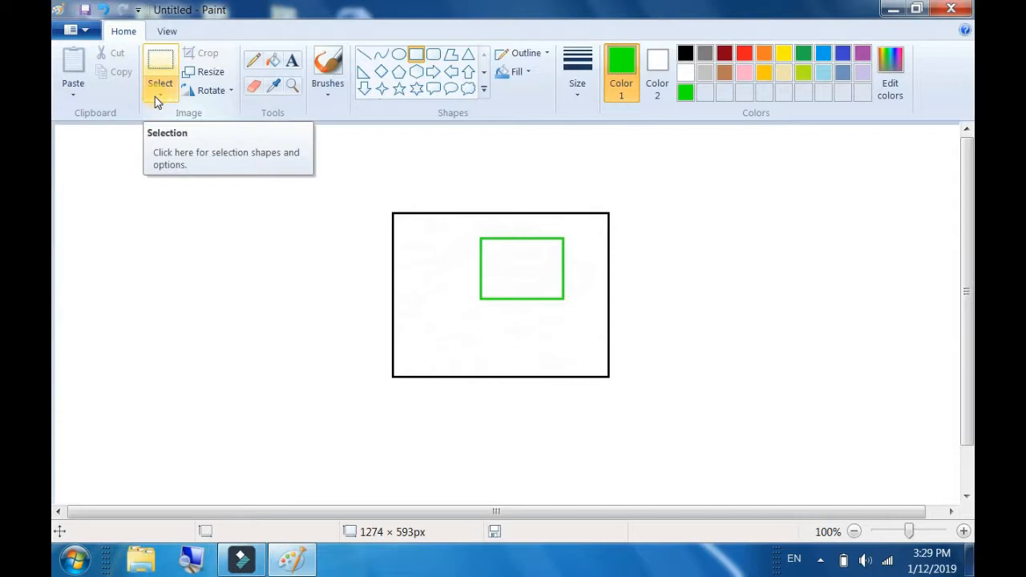
pyautogui.click(88, 38)
pyautogui.click(566, 206)
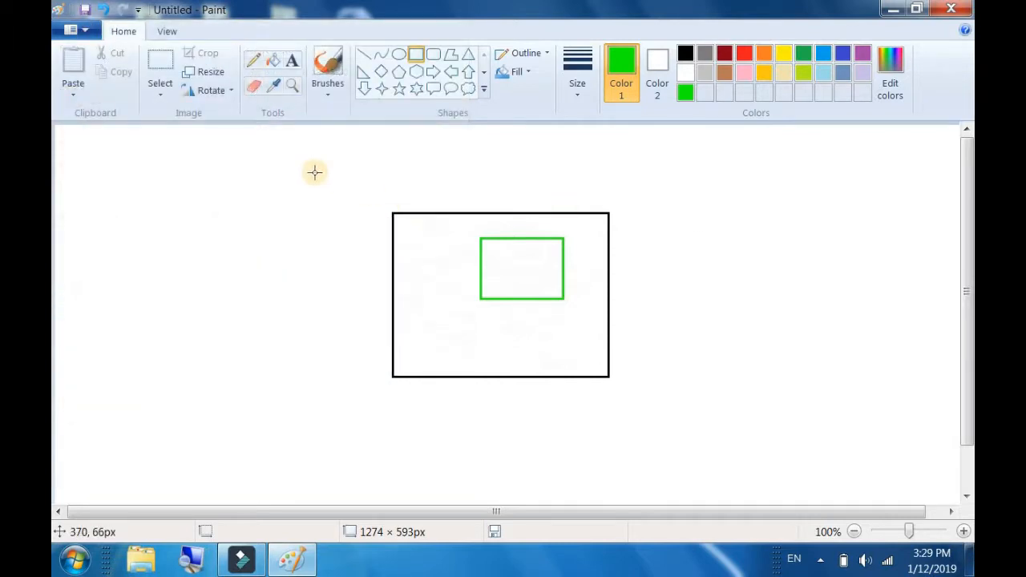
# Cover the canvas with overlapping green rounded rectangles of various sizes, the last about 221 × 345 px
pyautogui.click(433, 54)
pyautogui.moveTo(140, 157)
pyautogui.mouseDown()
pyautogui.moveTo(262, 324)
pyautogui.moveTo(428, 339)
pyautogui.mouseUp()
pyautogui.moveTo(653, 188); pyautogui.dragTo(866, 419)
pyautogui.moveTo(164, 341)
pyautogui.mouseDown()
pyautogui.moveTo(257, 470)
pyautogui.moveTo(468, 505)
pyautogui.mouseUp()
pyautogui.moveTo(503, 371); pyautogui.dragTo(694, 495)
pyautogui.moveTo(569, 172); pyautogui.dragTo(860, 266)
pyautogui.moveTo(888, 184); pyautogui.dragTo(967, 426)
pyautogui.moveTo(412, 162)
pyautogui.mouseDown()
pyautogui.moveTo(609, 340)
pyautogui.moveTo(650, 348)
pyautogui.mouseUp()
pyautogui.moveTo(699, 377)
pyautogui.mouseDown()
pyautogui.moveTo(797, 486)
pyautogui.moveTo(788, 488)
pyautogui.mouseUp()
pyautogui.moveTo(887, 426); pyautogui.dragTo(922, 480)
pyautogui.moveTo(76, 136)
pyautogui.mouseDown()
pyautogui.moveTo(143, 346)
pyautogui.moveTo(195, 366)
pyautogui.mouseUp()
pyautogui.moveTo(96, 374); pyautogui.dragTo(174, 449)
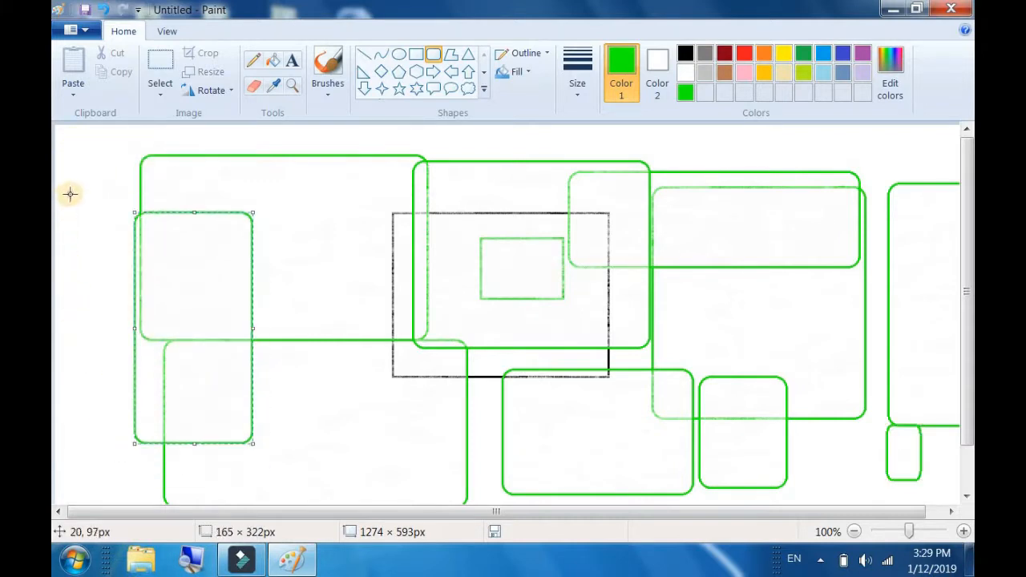
pyautogui.moveTo(70, 194); pyautogui.dragTo(190, 453)
pyautogui.moveTo(225, 183); pyautogui.dragTo(383, 432)
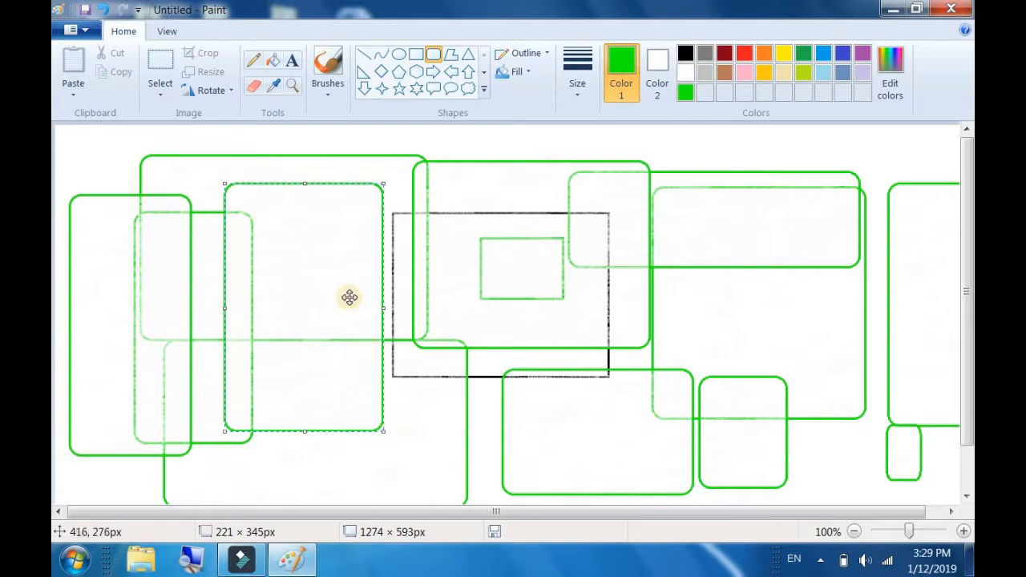
# Start a new blank picture without saving the current drawing
pyautogui.scroll(-1, 337, 284)
pyautogui.click(82, 31)
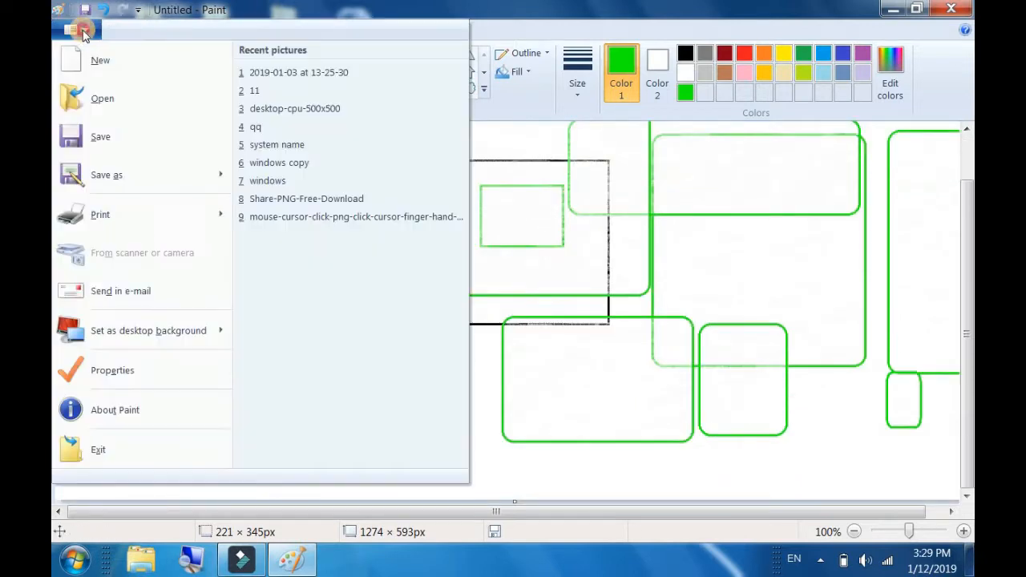
pyautogui.click(103, 61)
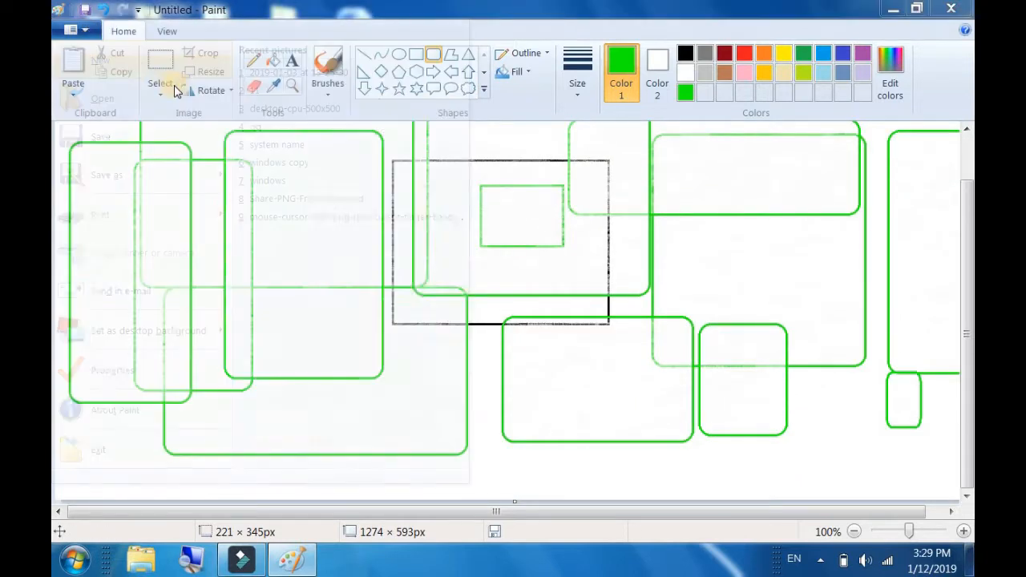
pyautogui.click(569, 283)
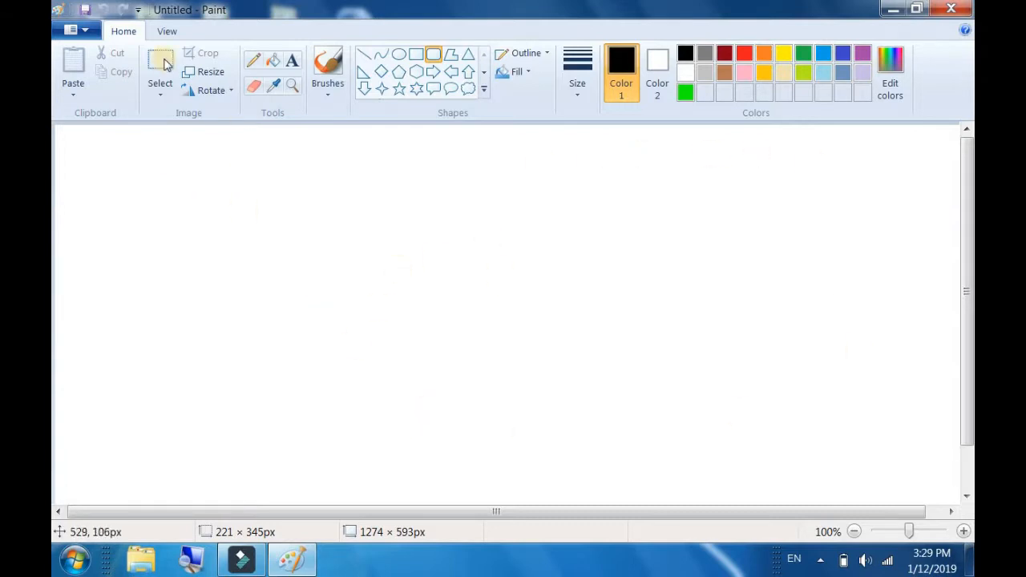
# Open the picture "Paint cover page 1" from the "computer instruction" folder on the Desktop
pyautogui.click(74, 31)
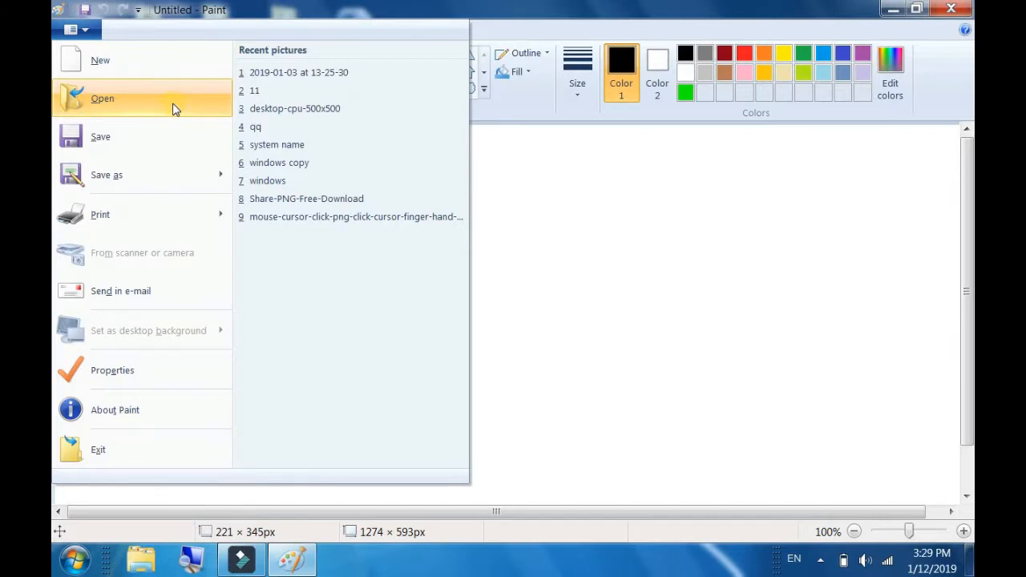
pyautogui.click(175, 108)
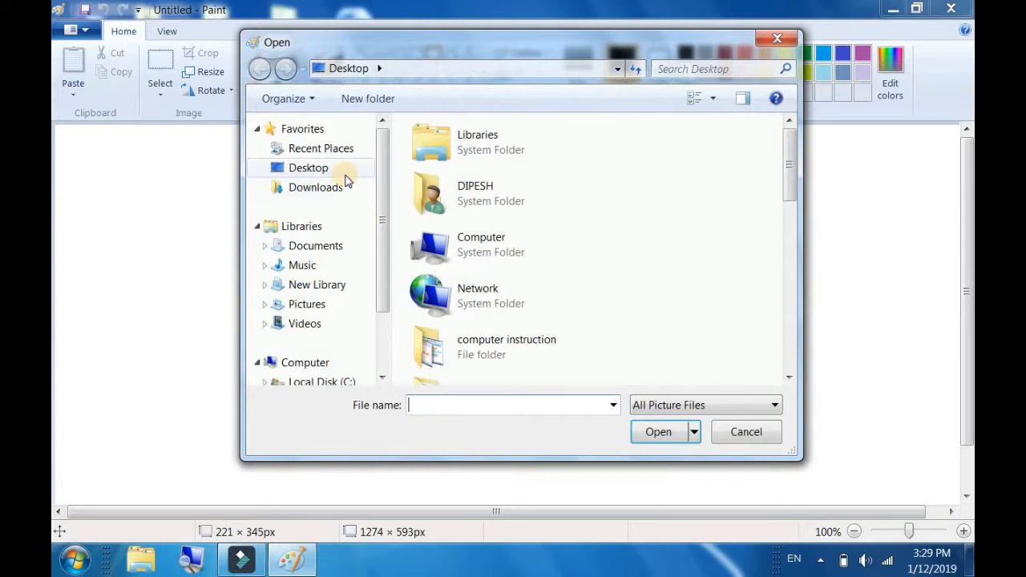
pyautogui.click(345, 173)
pyautogui.click(535, 360)
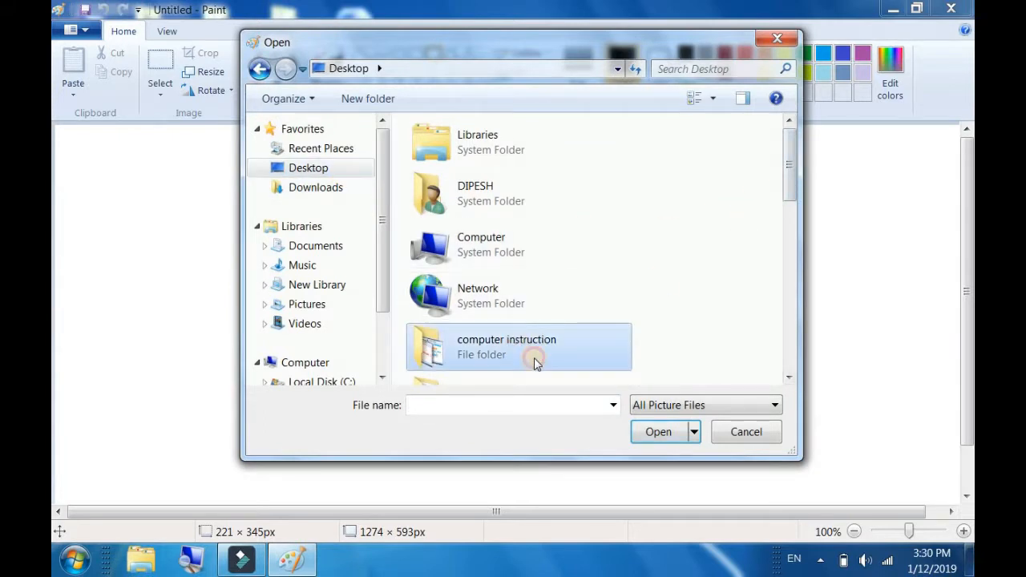
pyautogui.click(657, 433)
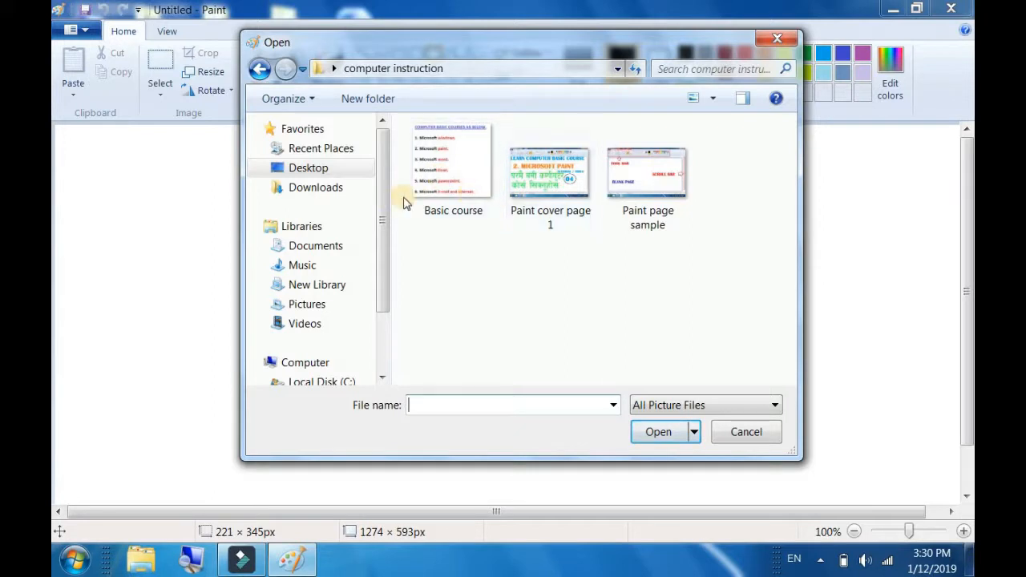
pyautogui.click(532, 174)
pyautogui.click(656, 431)
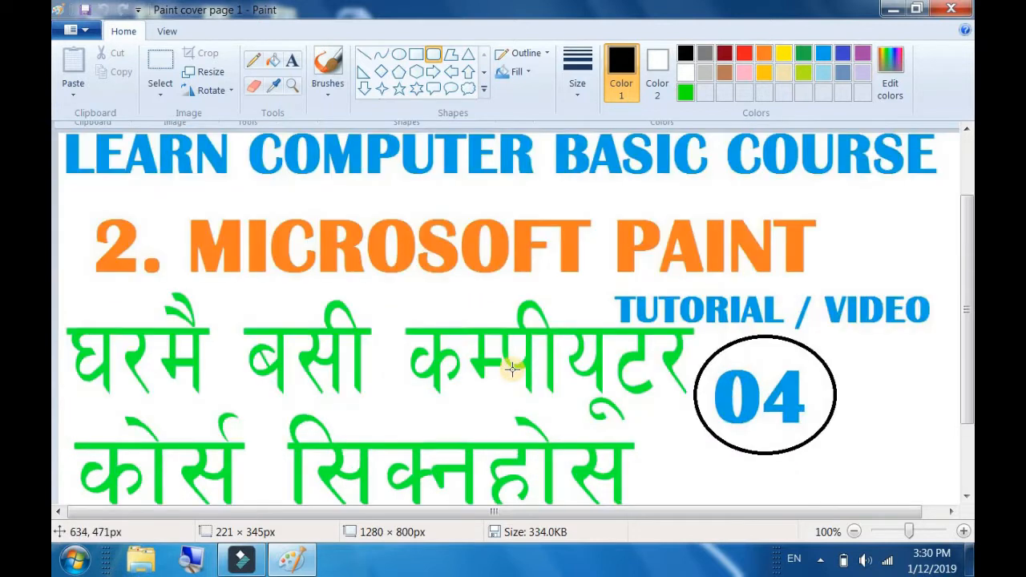
pyautogui.scroll(-3, 484, 351)
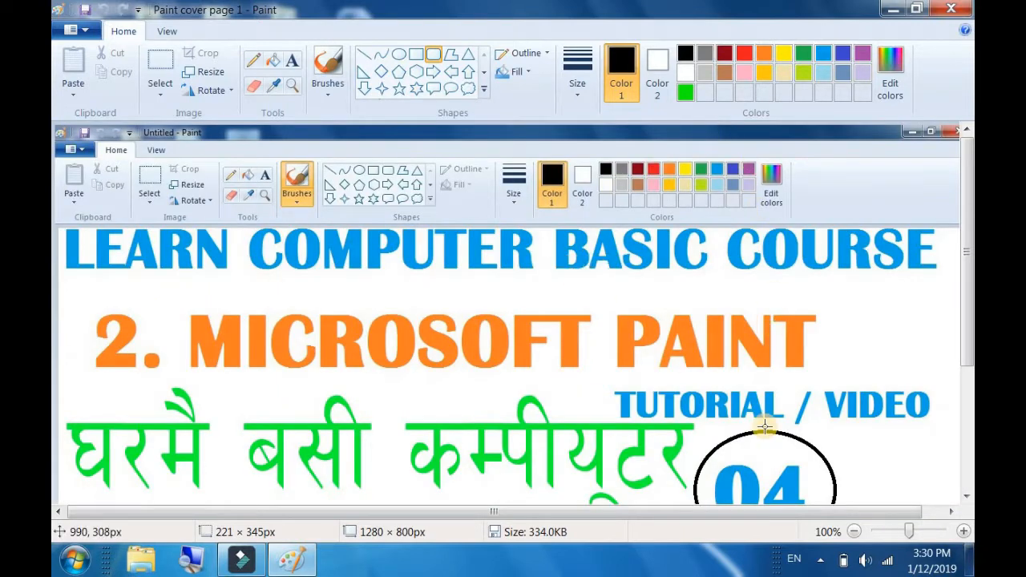
pyautogui.moveTo(823, 513); pyautogui.dragTo(937, 460)
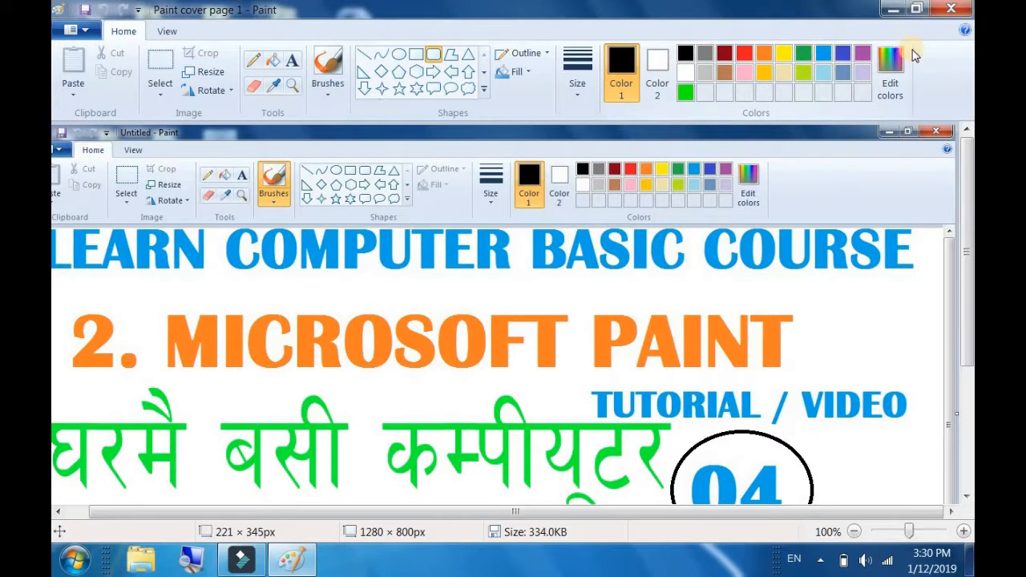
# Close Paint and refresh the Windows desktop
pyautogui.click(951, 8)
pyautogui.rightClick(518, 223)
pyautogui.click(542, 261)
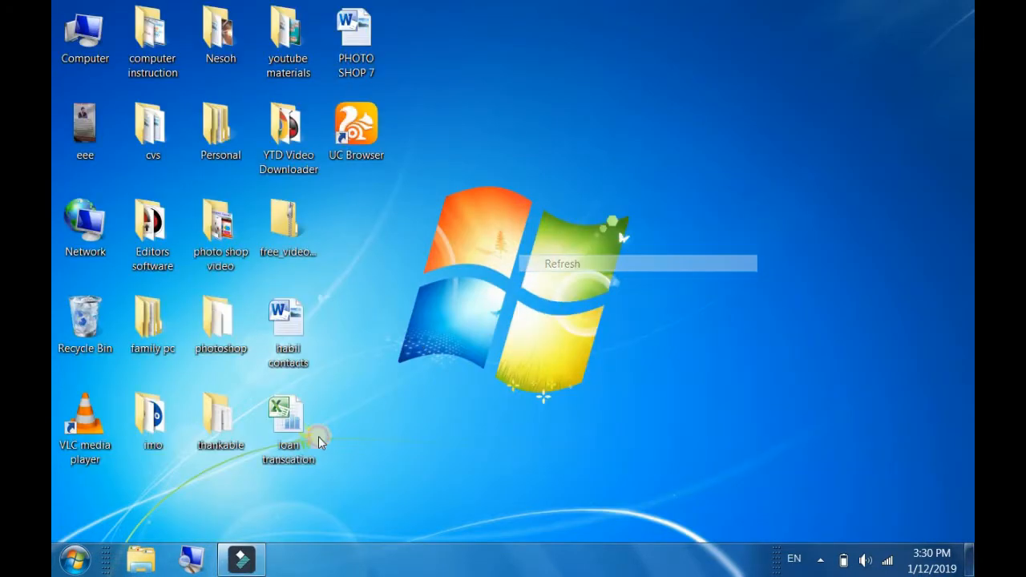
# Launch Paint again with an empty picture and maximize its window
pyautogui.click(71, 566)
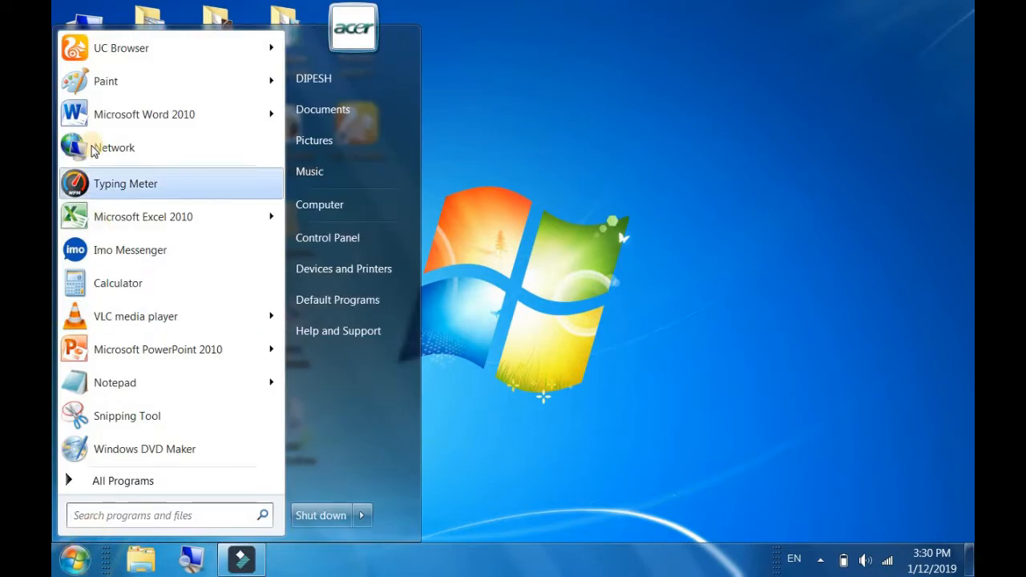
pyautogui.click(106, 82)
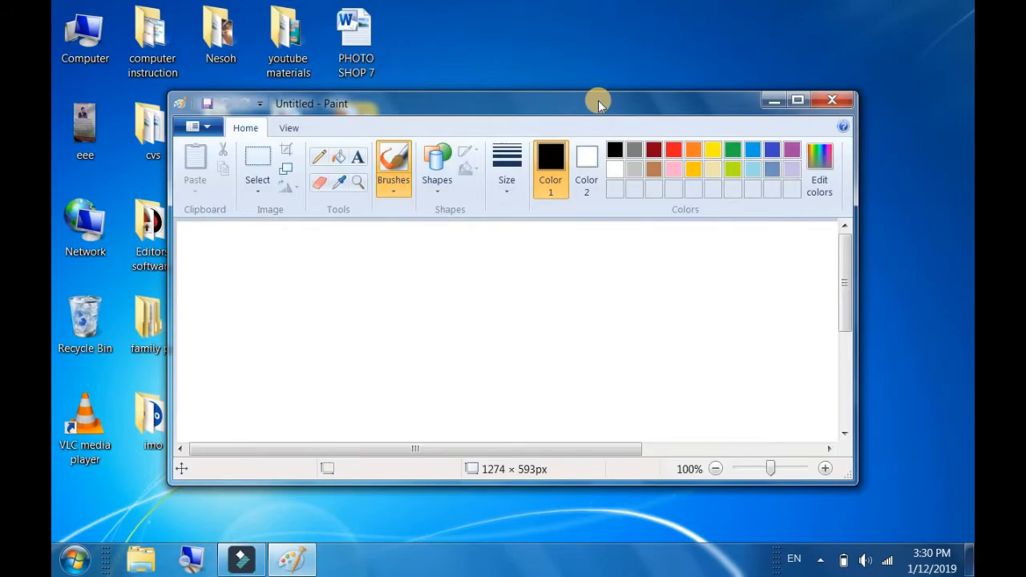
pyautogui.click(797, 100)
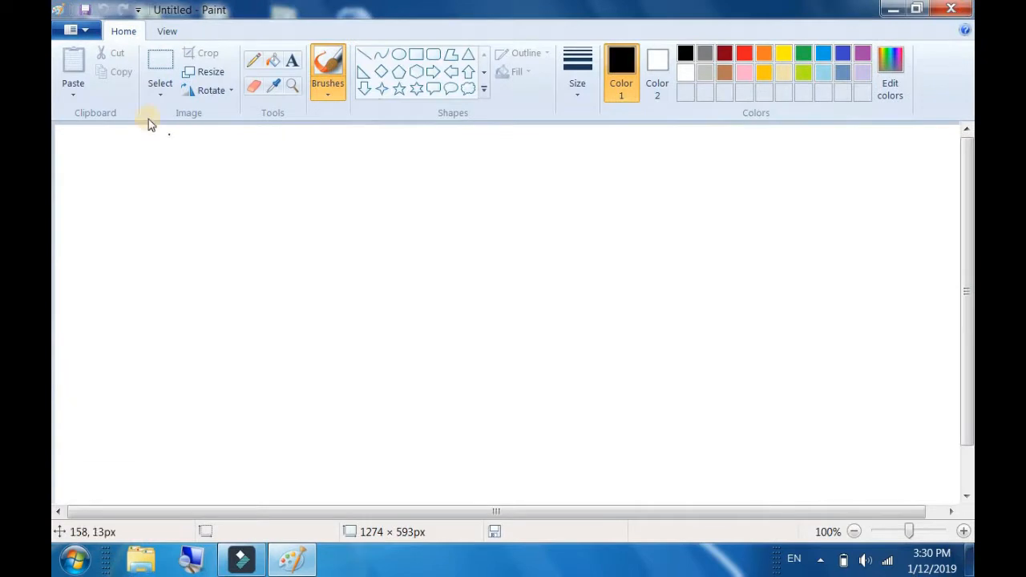
pyautogui.click(76, 30)
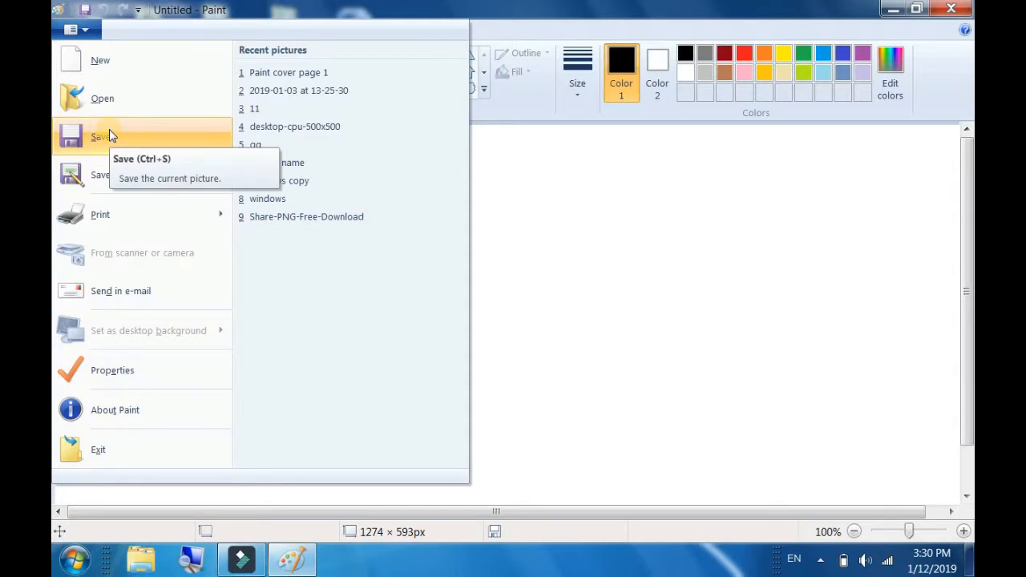
pyautogui.click(648, 327)
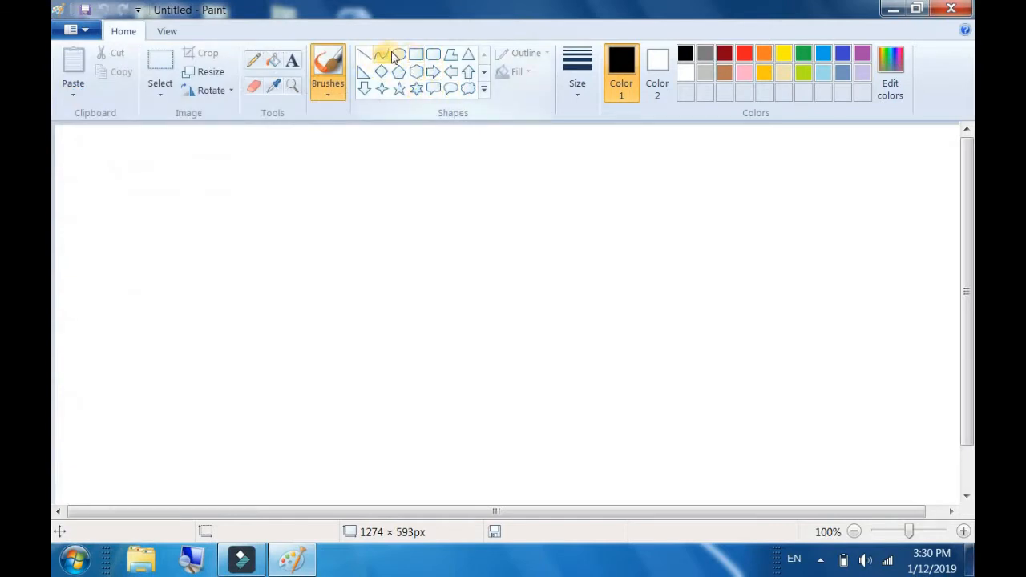
# Draw an ellipse about 112 × 168 px and a rounded rectangle about 334 × 328 px to its right
pyautogui.click(398, 53)
pyautogui.moveTo(381, 228); pyautogui.dragTo(463, 349)
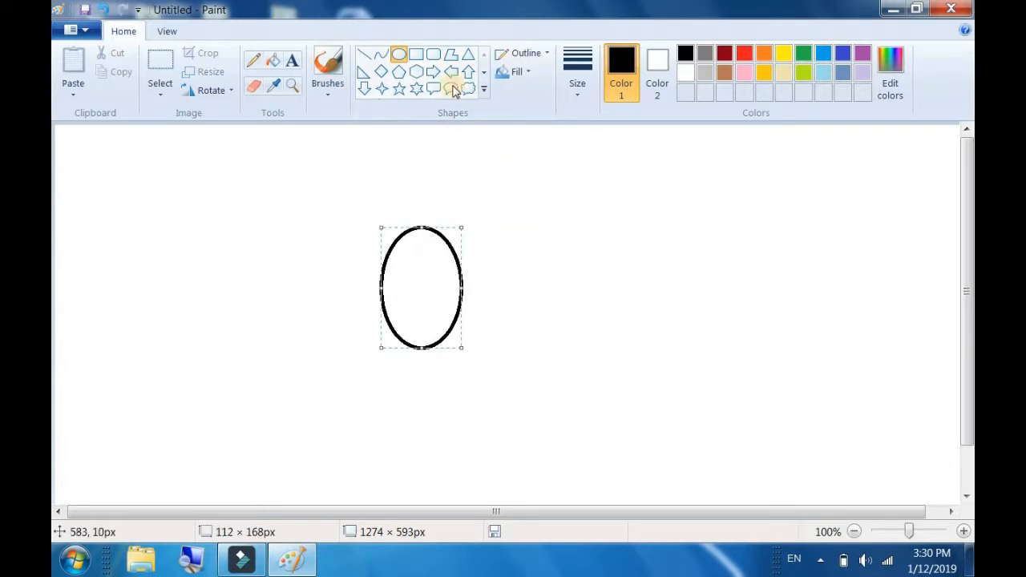
pyautogui.click(452, 55)
pyautogui.click(438, 58)
pyautogui.moveTo(542, 175); pyautogui.dragTo(782, 409)
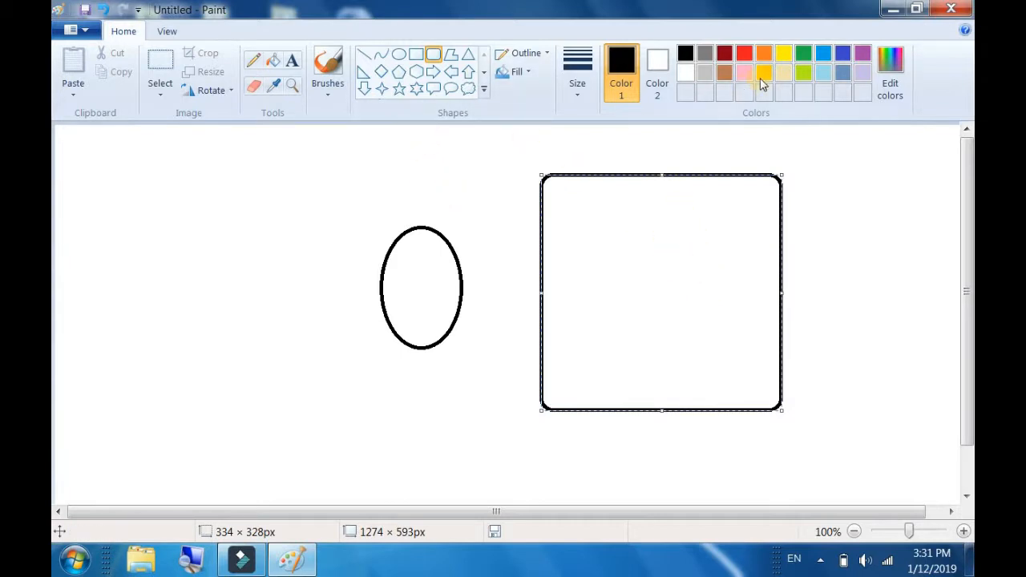
# Recolor the rounded rectangle's outline yellow and fill both the rounded rectangle and the ellipse with yellow
pyautogui.click(784, 55)
pyautogui.click(274, 60)
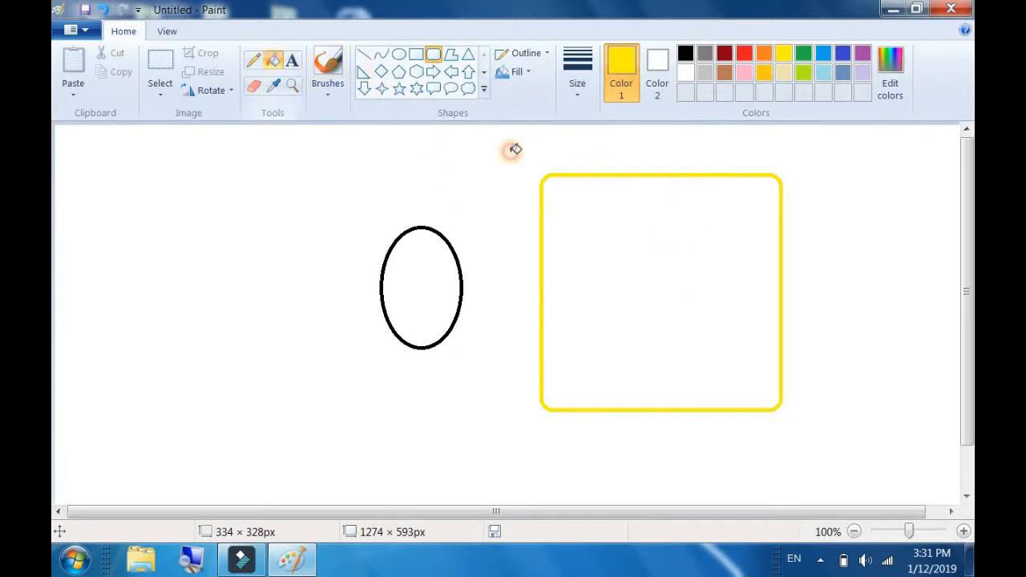
pyautogui.click(644, 223)
pyautogui.click(436, 305)
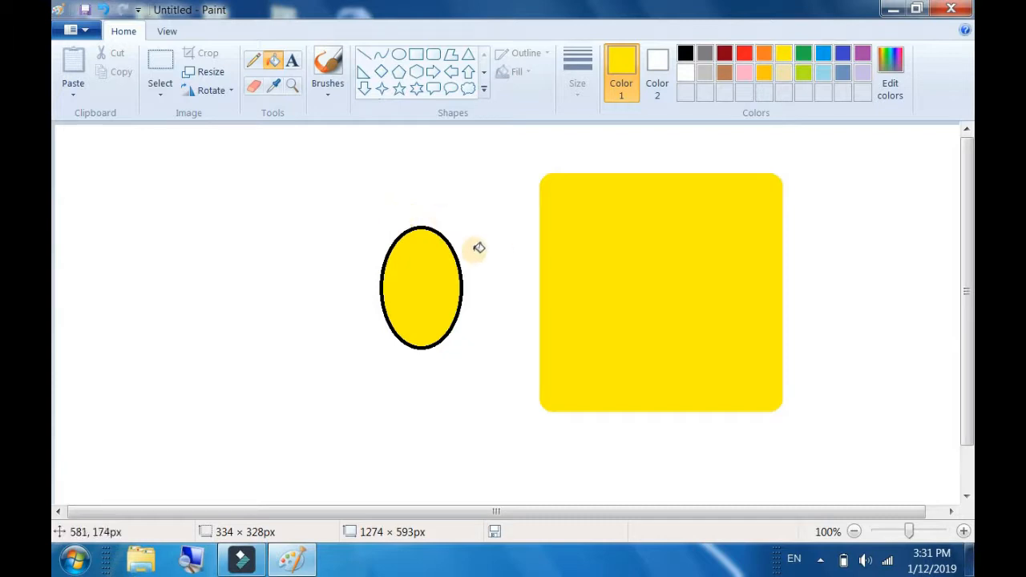
# Save the picture to the Desktop as "3d online media" in JPEG format
pyautogui.click(88, 36)
pyautogui.click(381, 171)
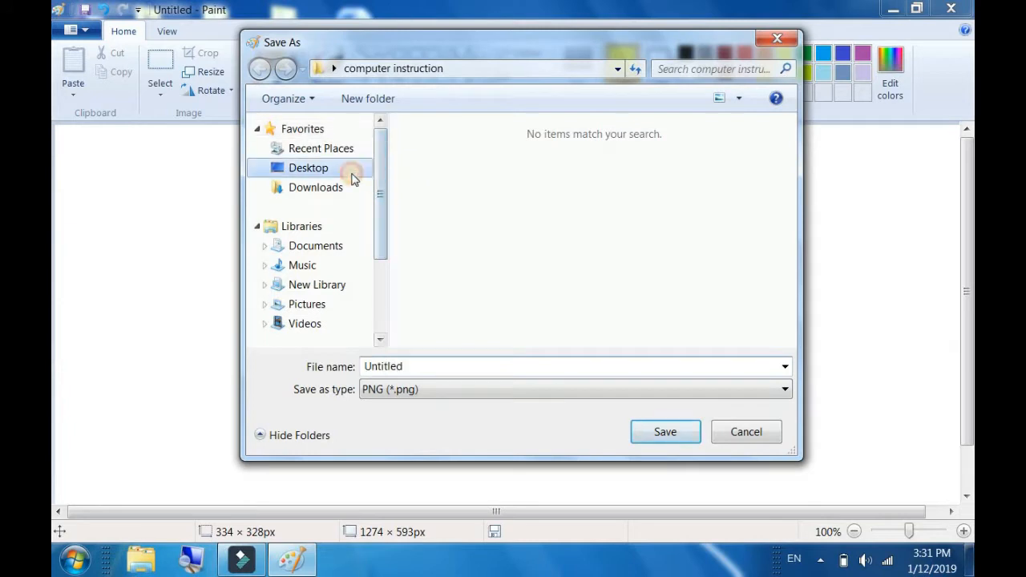
pyautogui.click(351, 178)
pyautogui.doubleClick(416, 369)
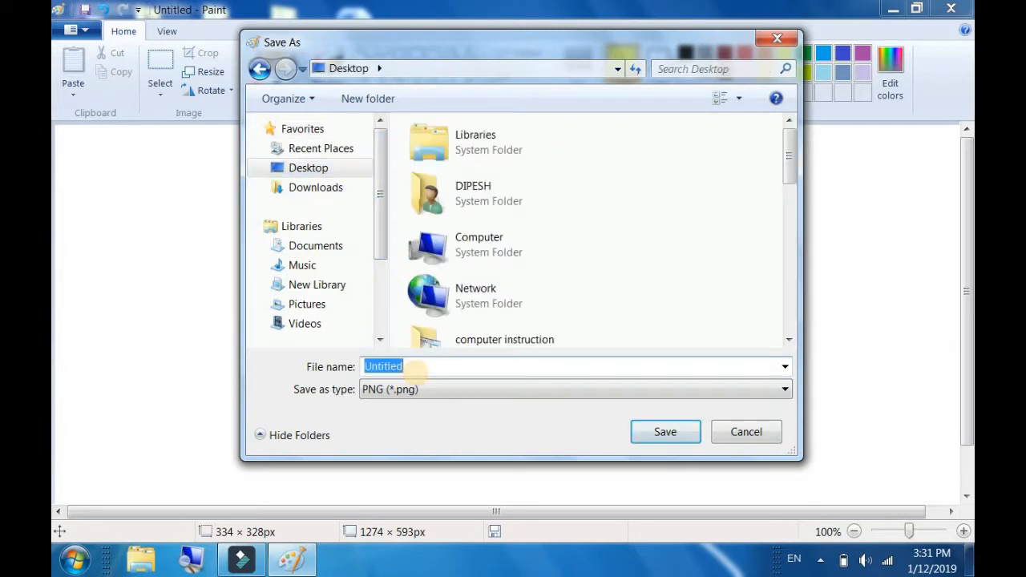
pyautogui.write('3d online media')
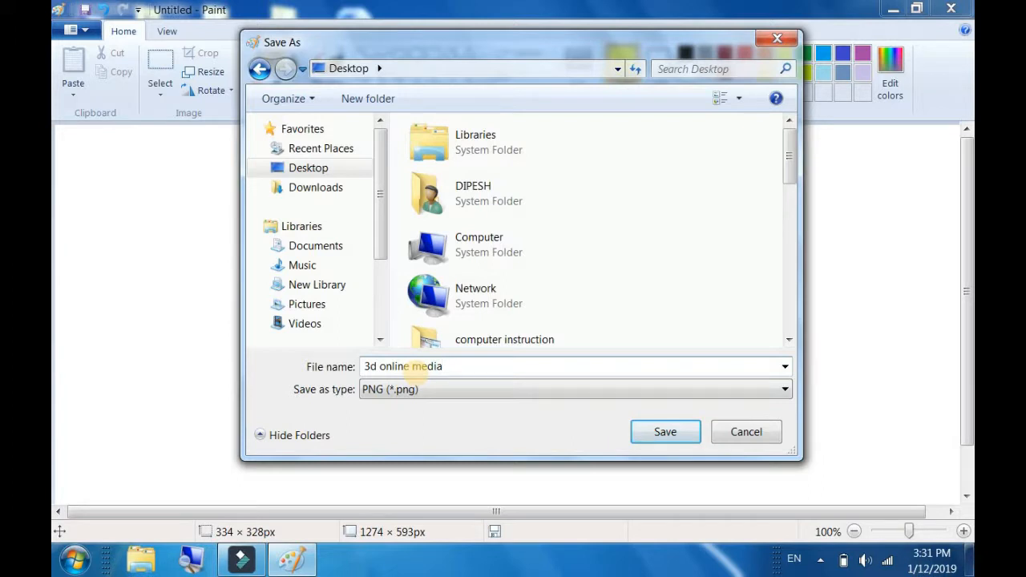
pyautogui.click(379, 393)
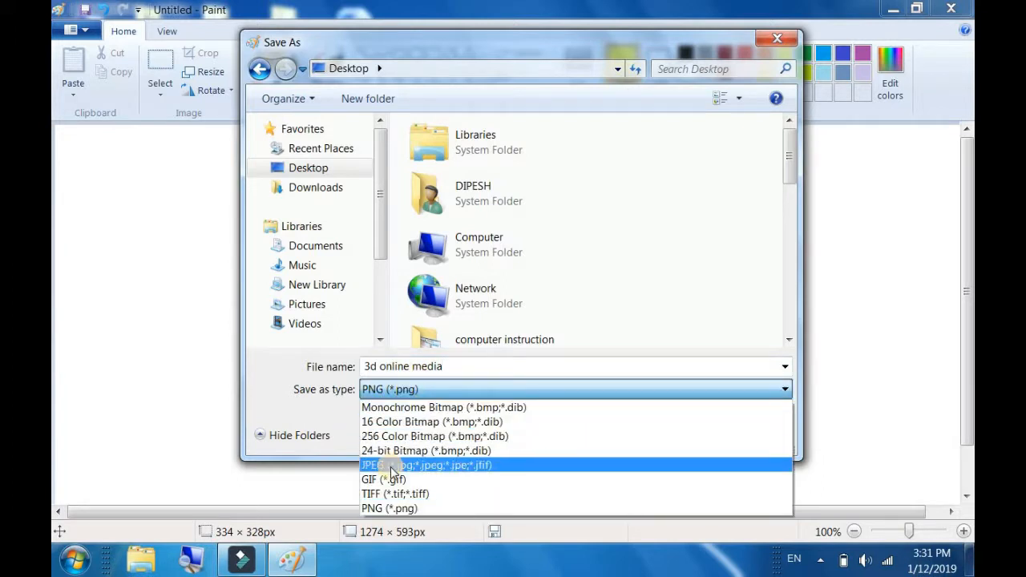
pyautogui.click(391, 467)
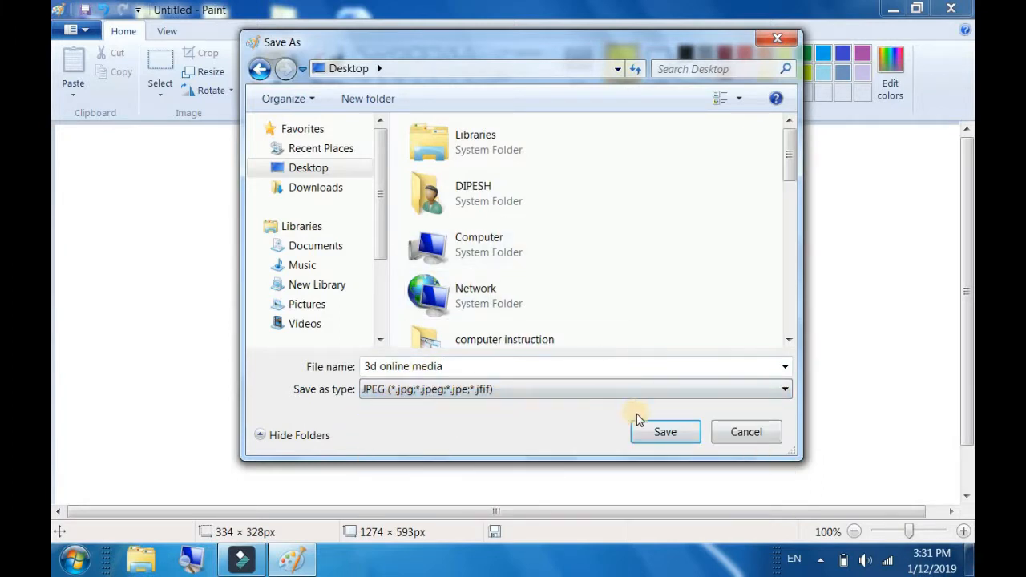
pyautogui.click(656, 433)
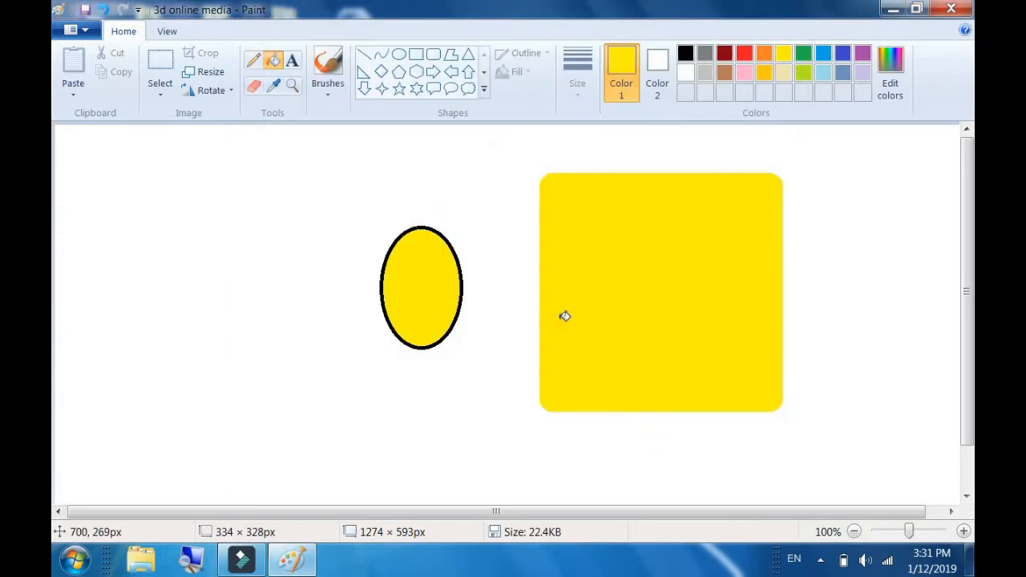
# Close Paint and refresh the Windows desktop
pyautogui.click(952, 8)
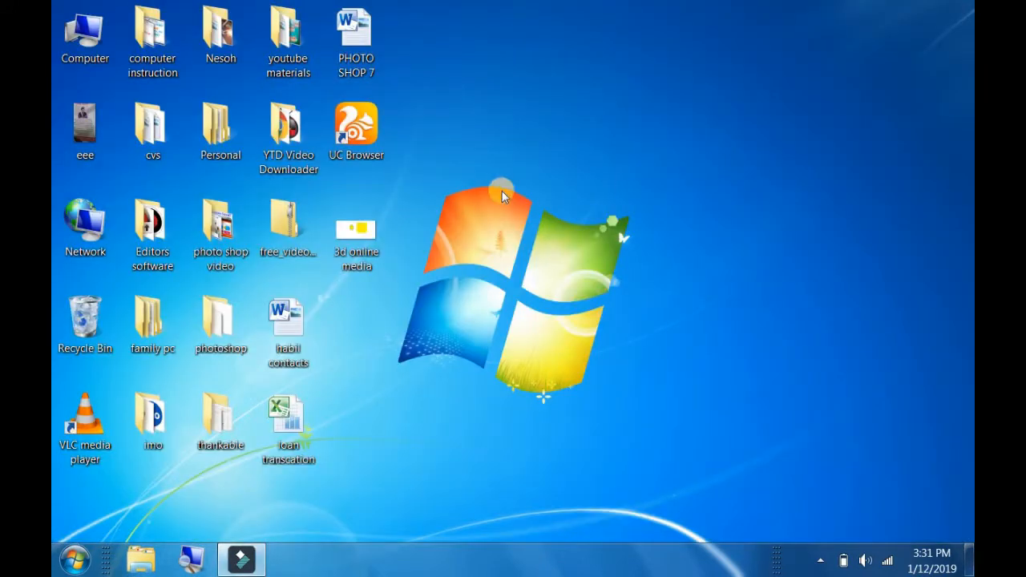
pyautogui.rightClick(513, 209)
pyautogui.click(531, 230)
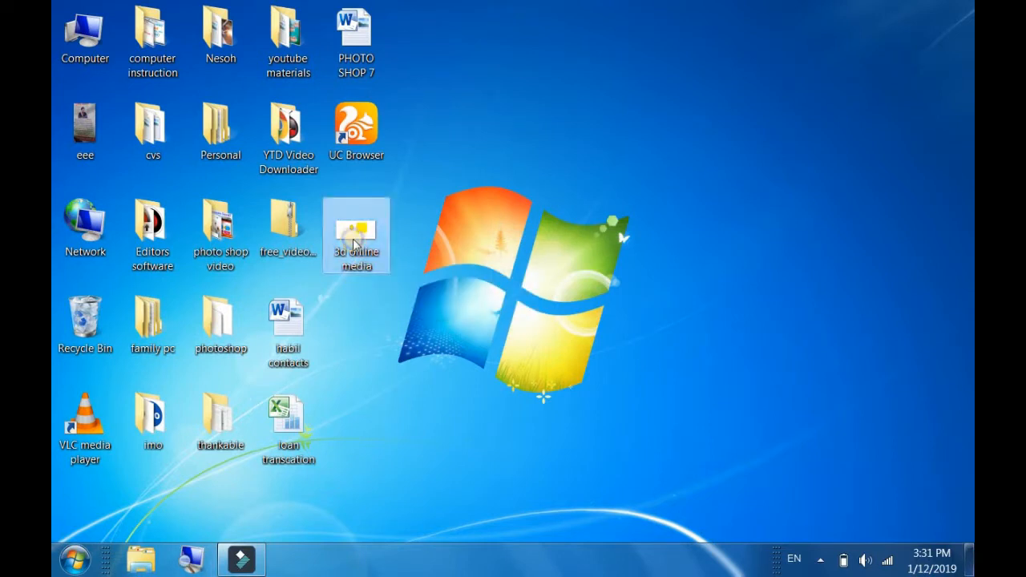
# View the saved "3d online media" picture from the desktop maximized in Windows Photo Viewer, then close the viewer
pyautogui.rightClick(355, 276)
pyautogui.moveTo(494, 350)
pyautogui.click(689, 422)
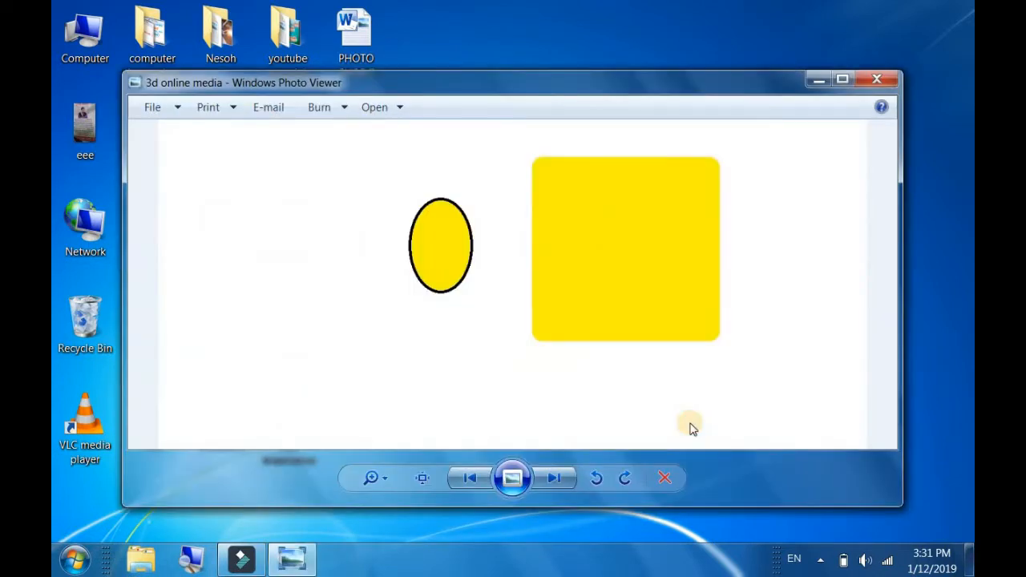
pyautogui.click(843, 79)
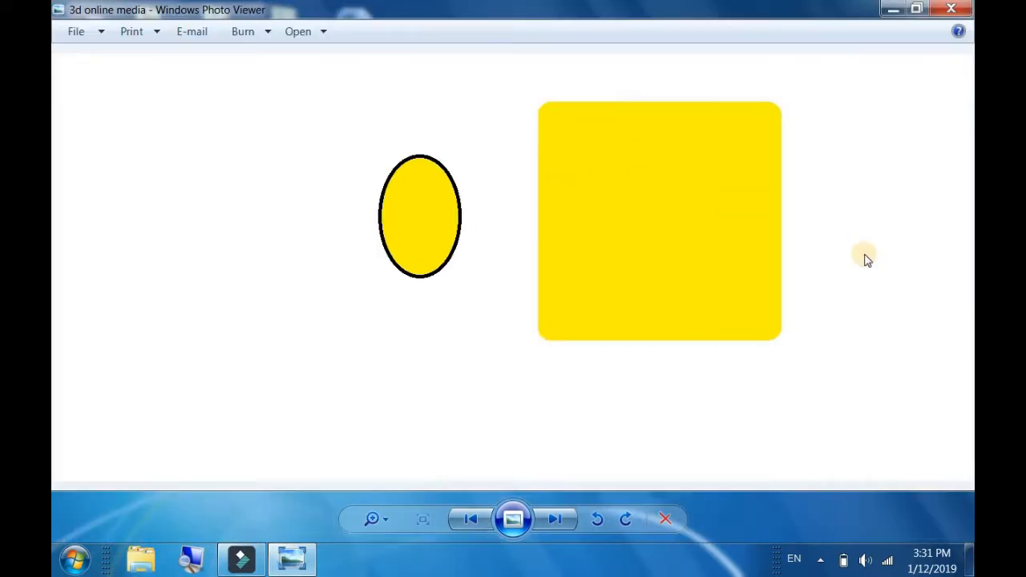
pyautogui.click(951, 9)
# Refresh the Windows desktop twice
pyautogui.rightClick(672, 123)
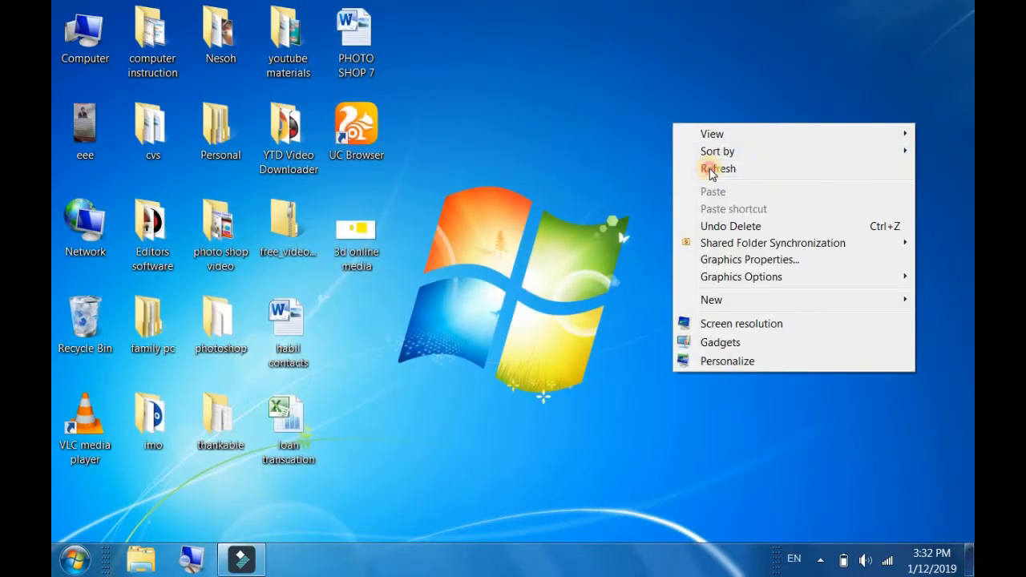
pyautogui.click(710, 168)
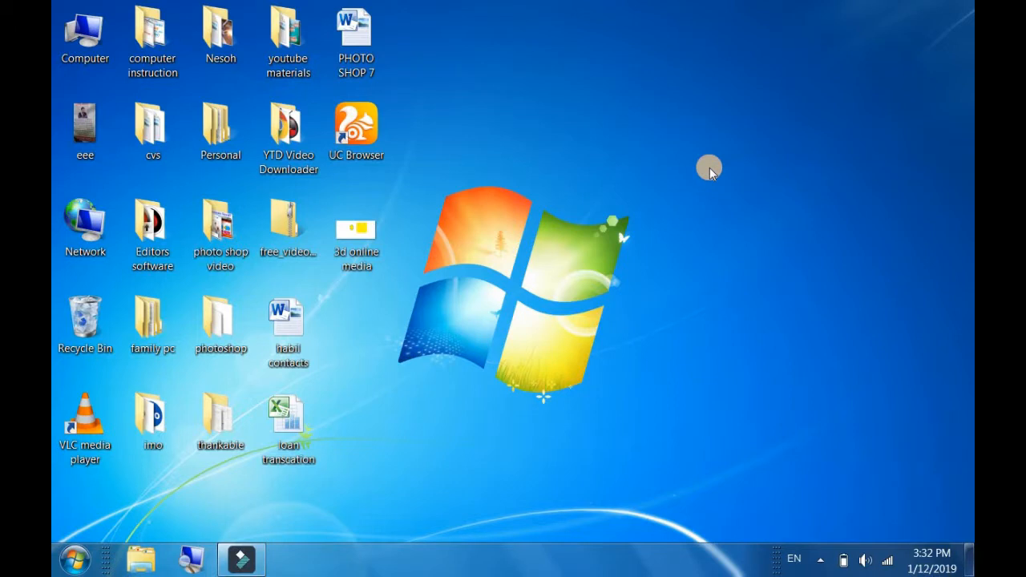
pyautogui.rightClick(577, 133)
pyautogui.click(600, 176)
# Launch Paint to examine the save commands in its file menu, and close it again
pyautogui.click(61, 566)
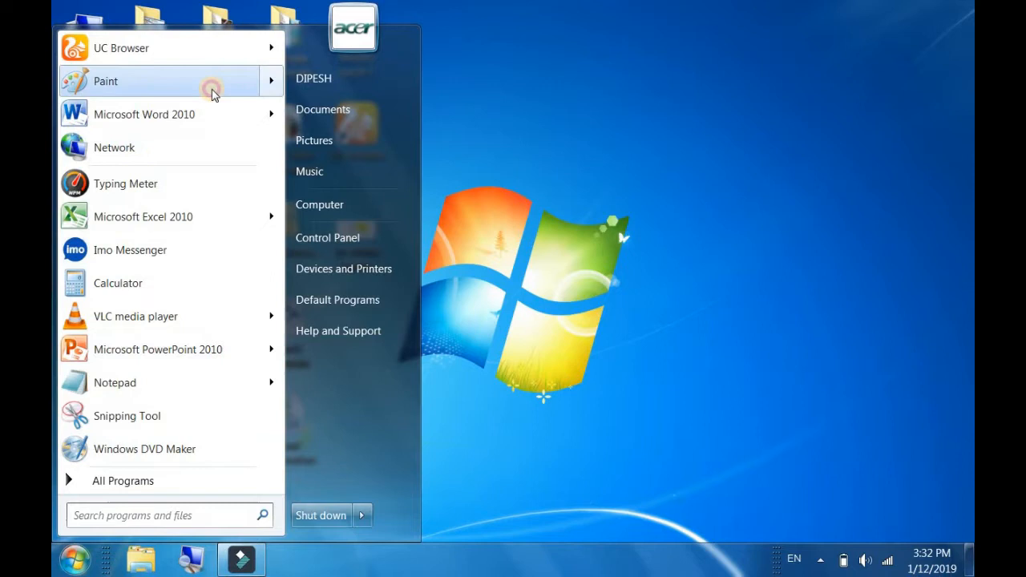
pyautogui.click(207, 87)
pyautogui.click(798, 100)
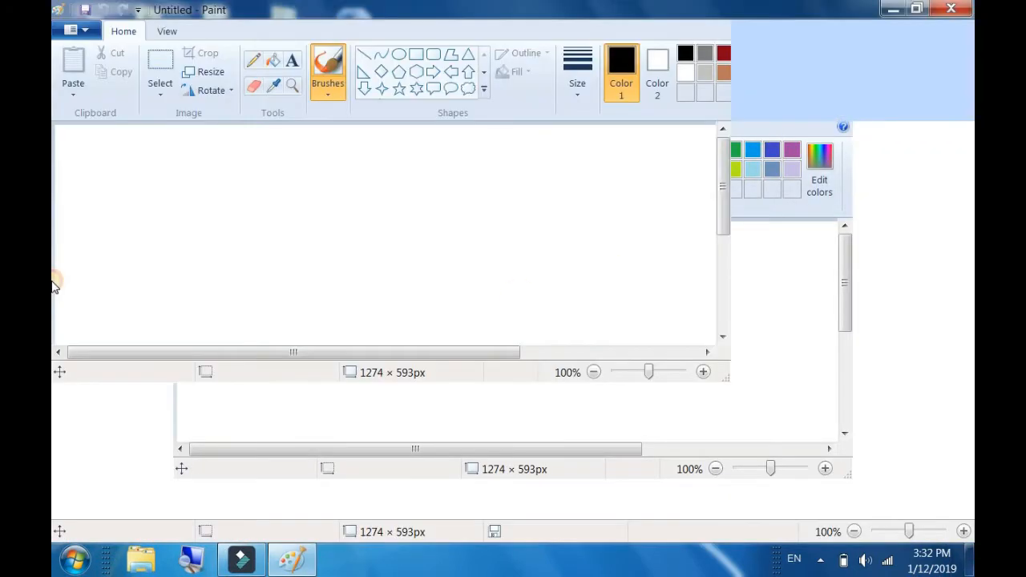
pyautogui.click(75, 30)
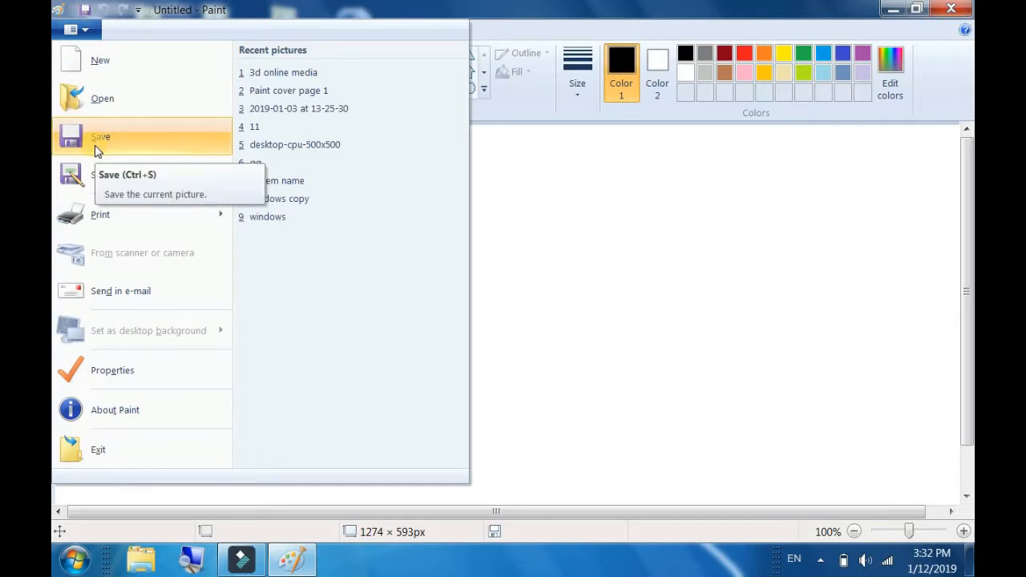
pyautogui.click(954, 8)
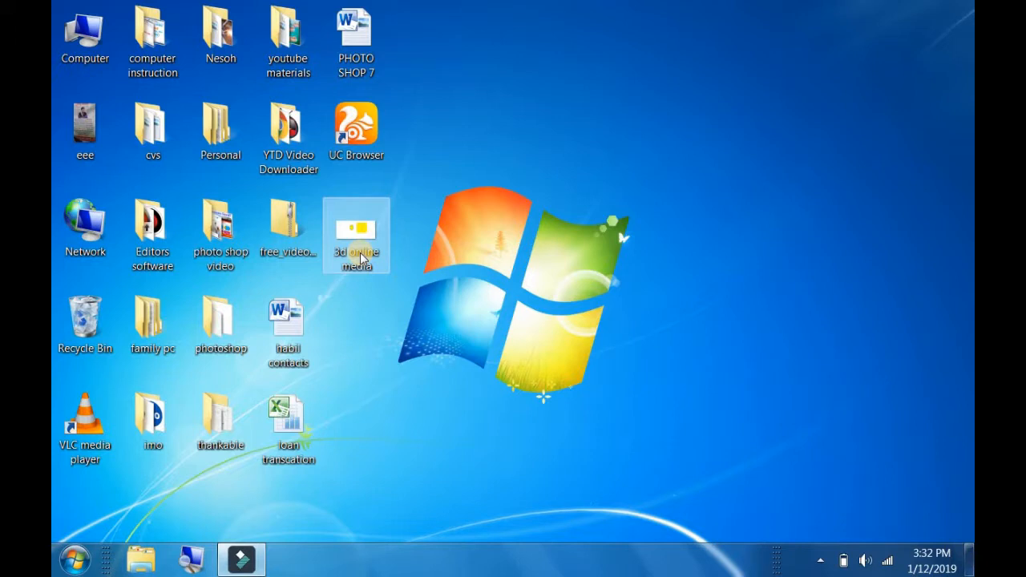
# Check the desktop picture "3d online media" again in a maximized Windows Photo Viewer window and close it
pyautogui.rightClick(360, 252)
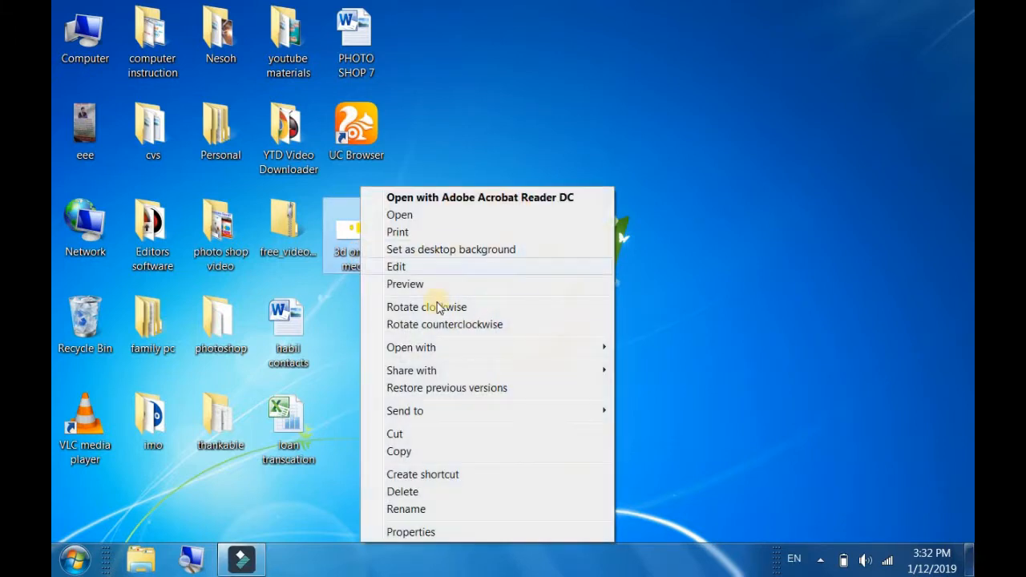
pyautogui.moveTo(431, 355)
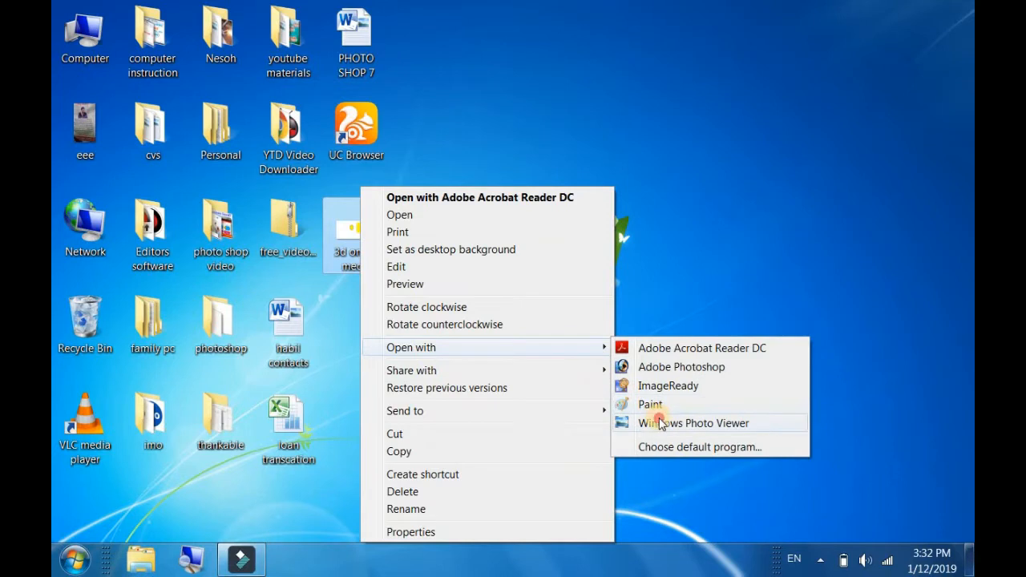
pyautogui.click(662, 422)
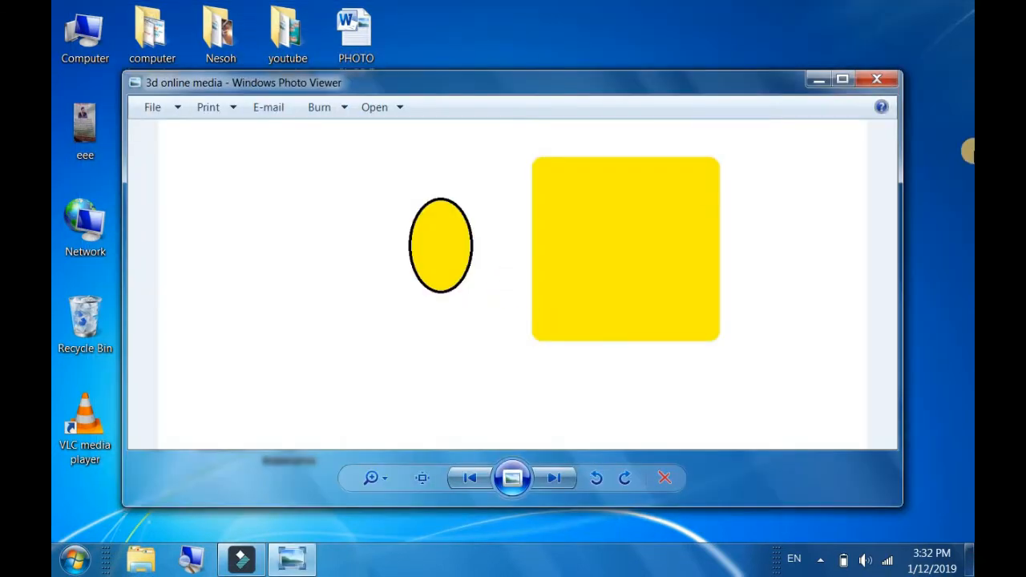
pyautogui.click(842, 79)
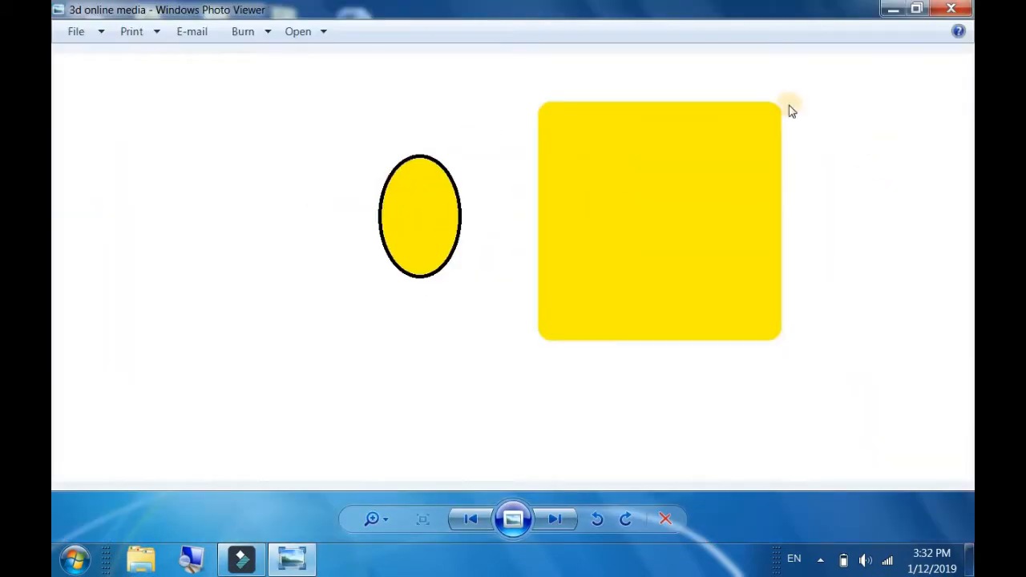
pyautogui.click(952, 8)
pyautogui.click(75, 560)
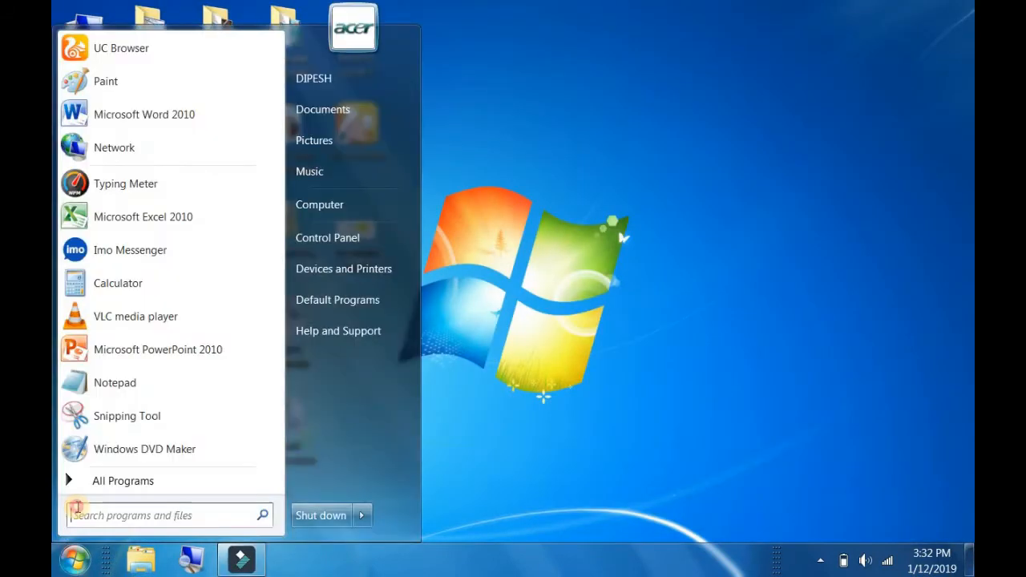
pyautogui.click(109, 70)
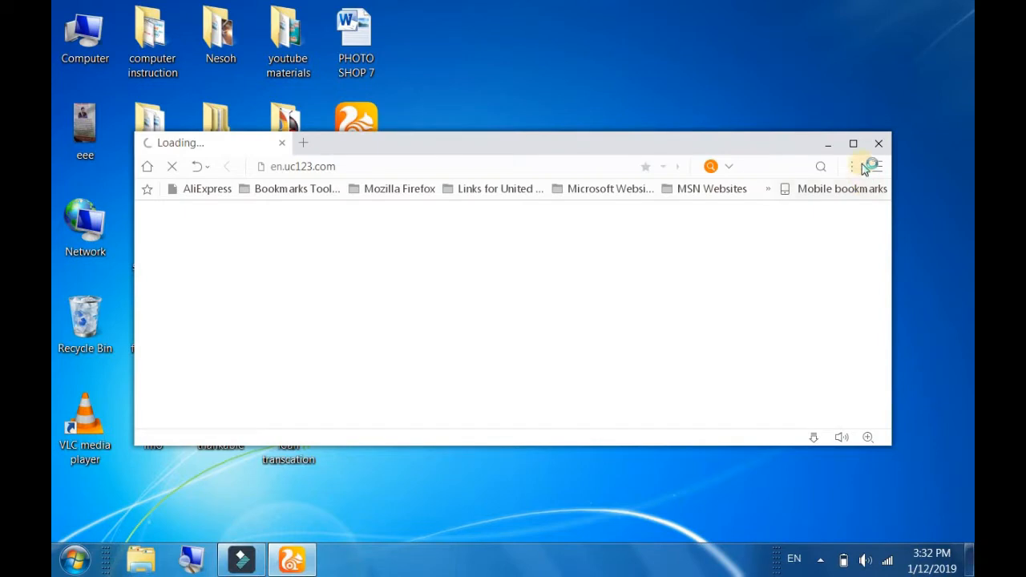
pyautogui.click(876, 145)
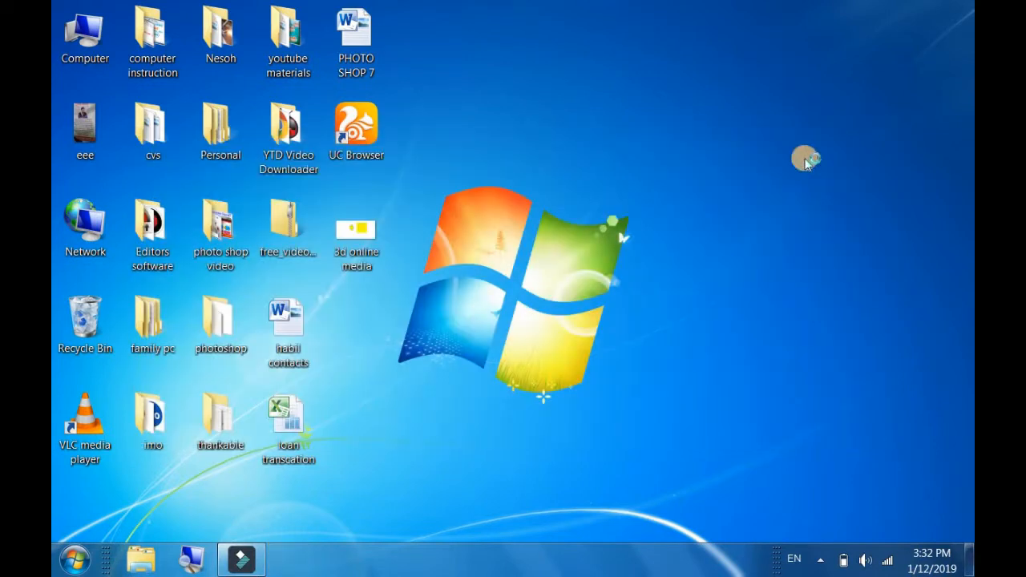
pyautogui.rightClick(555, 215)
pyautogui.click(573, 259)
# Launch Paint with an empty picture
pyautogui.click(75, 559)
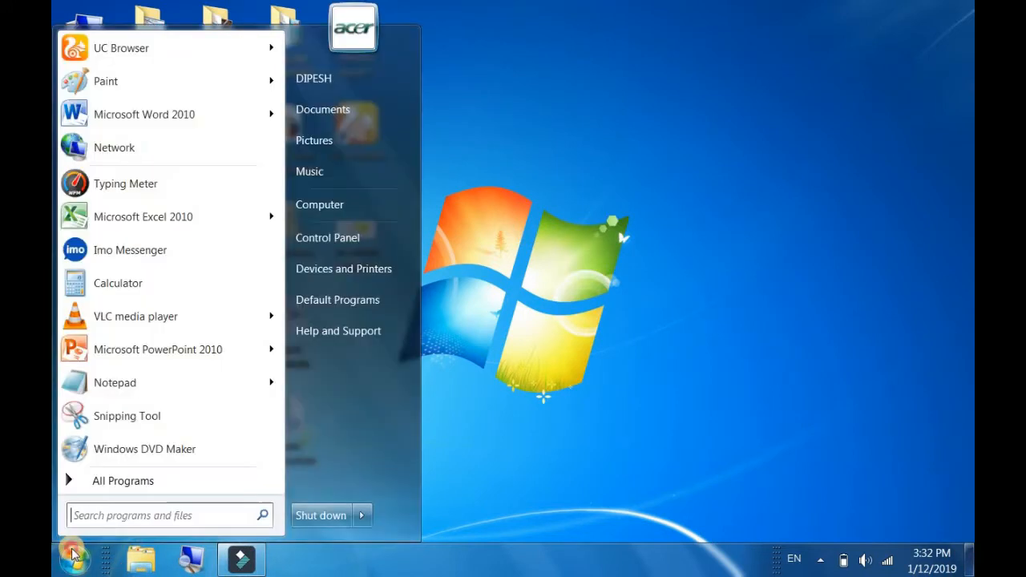
pyautogui.click(102, 79)
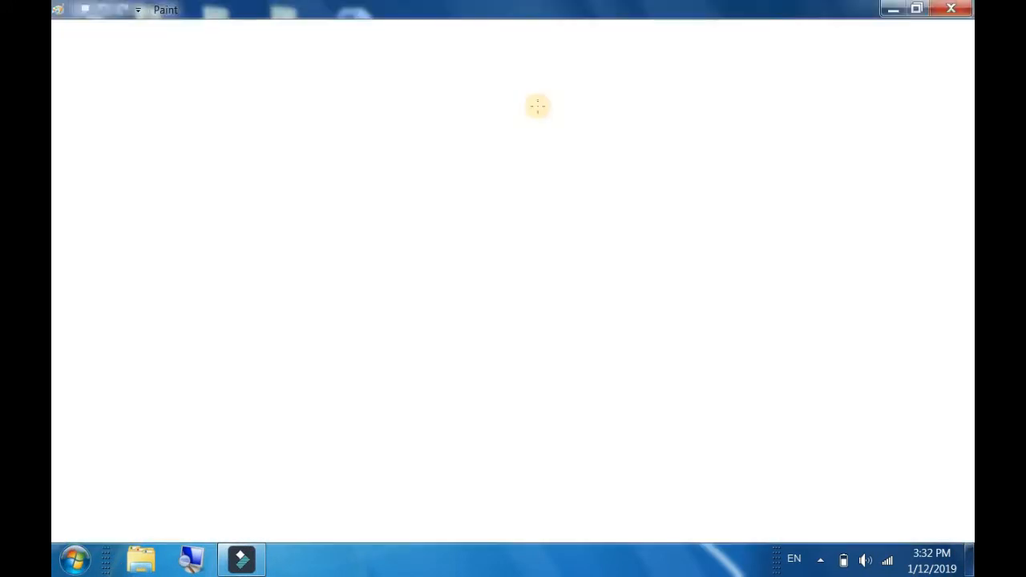
pyautogui.click(798, 99)
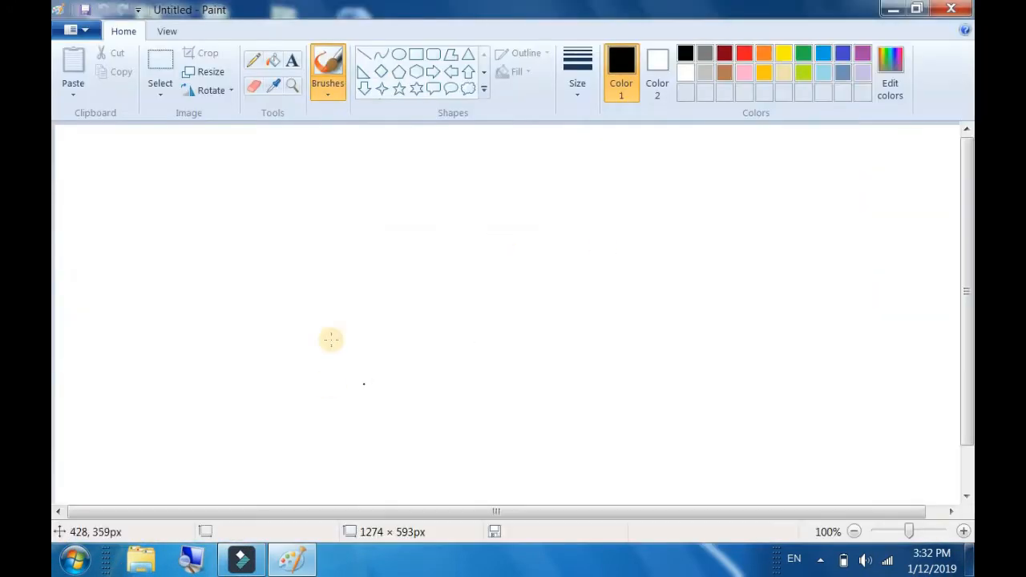
# Open the picture "3d online media" from the Desktop in Paint
pyautogui.click(72, 94)
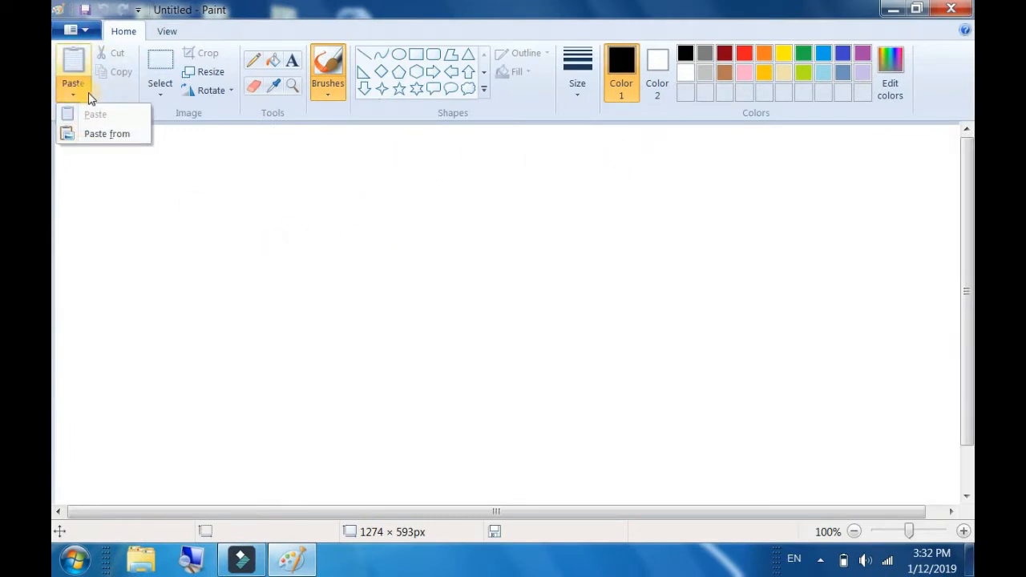
pyautogui.click(83, 33)
pyautogui.click(95, 95)
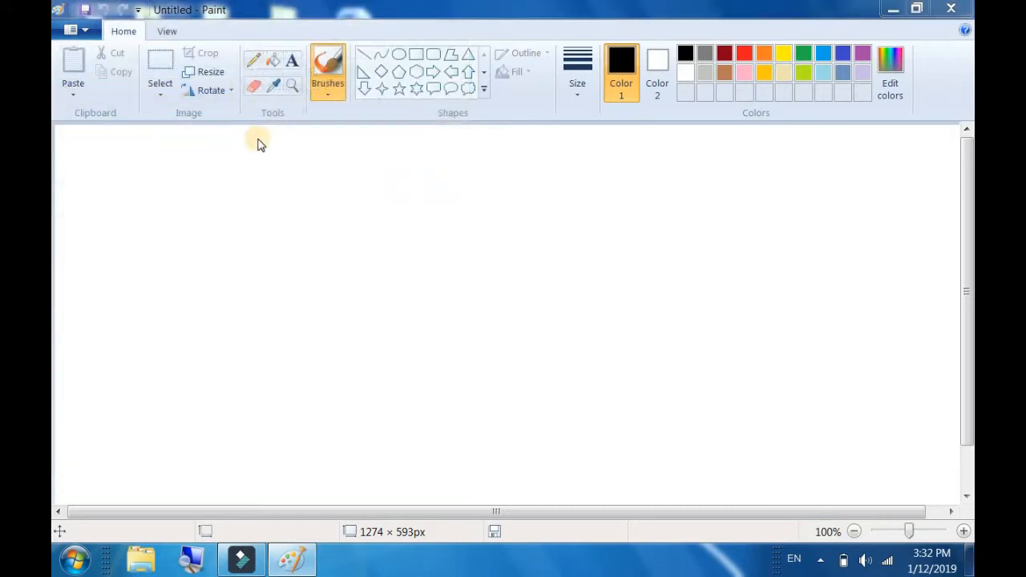
pyautogui.click(333, 168)
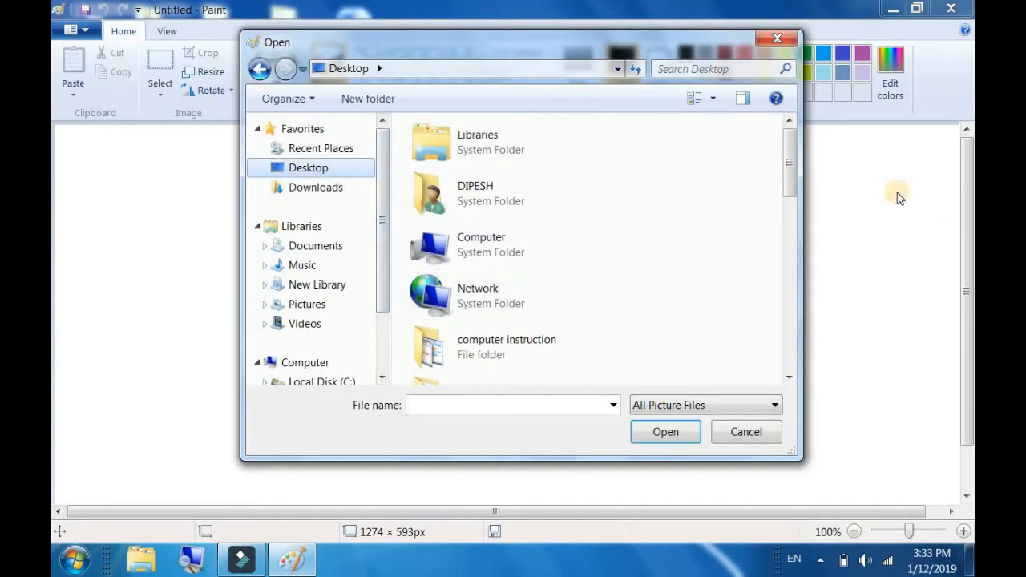
pyautogui.click(793, 277)
pyautogui.moveTo(793, 276); pyautogui.dragTo(790, 344)
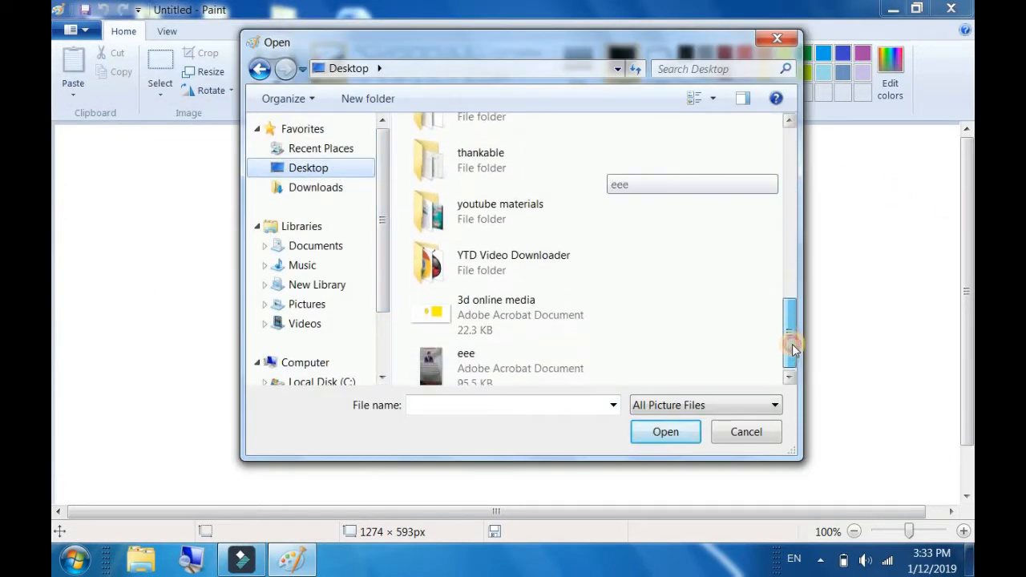
pyautogui.click(585, 299)
pyautogui.click(664, 432)
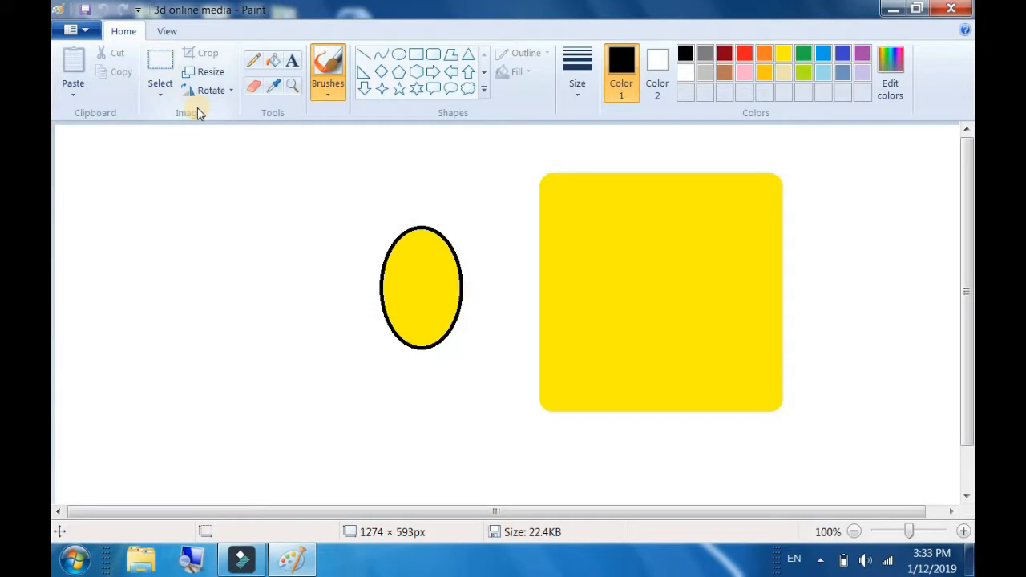
# Save a copy of the open picture to the Desktop as a JPEG named "Dipson"
pyautogui.click(77, 29)
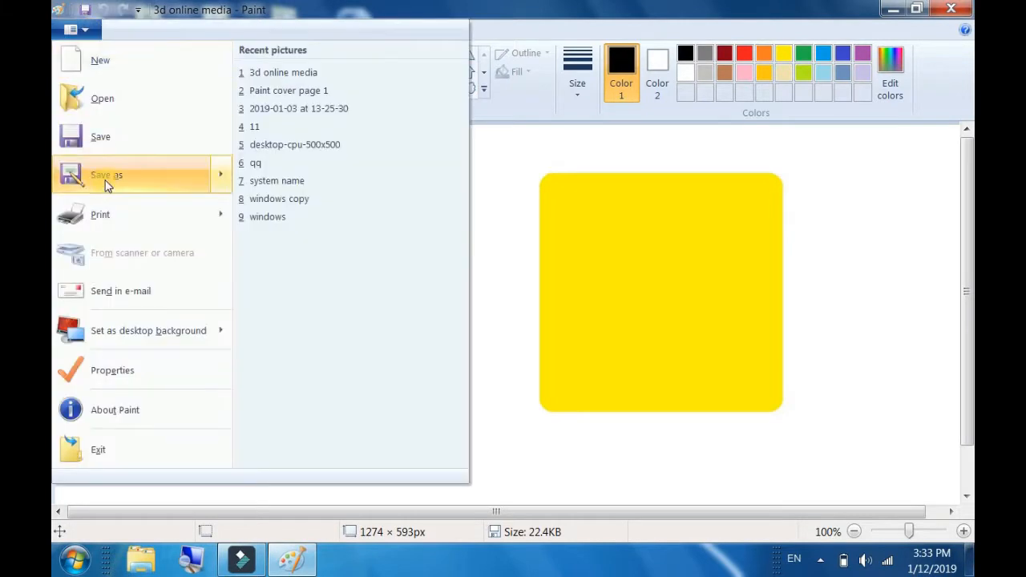
pyautogui.click(121, 180)
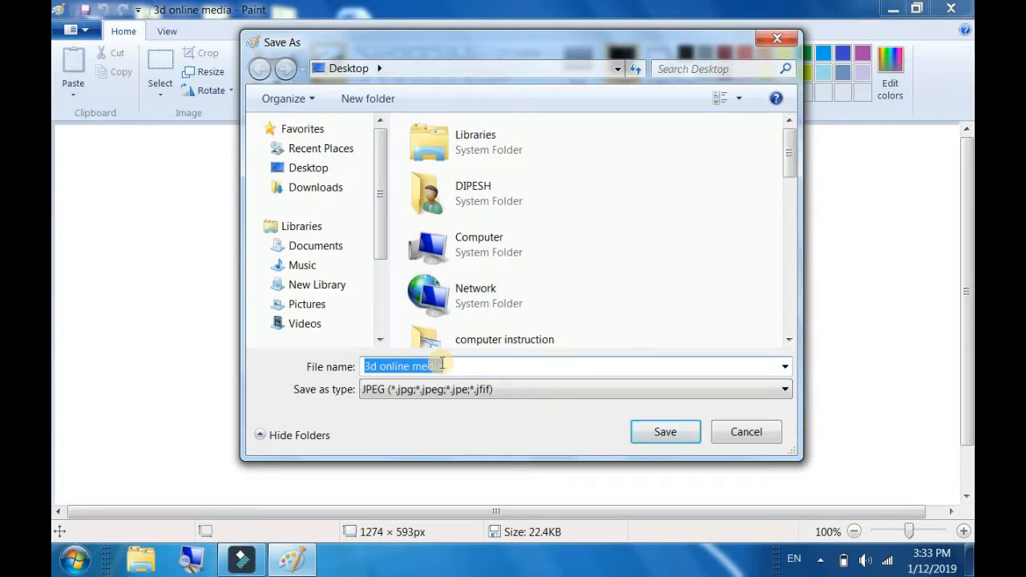
pyautogui.write('d')
pyautogui.press('BackSpace')
pyautogui.write('D')
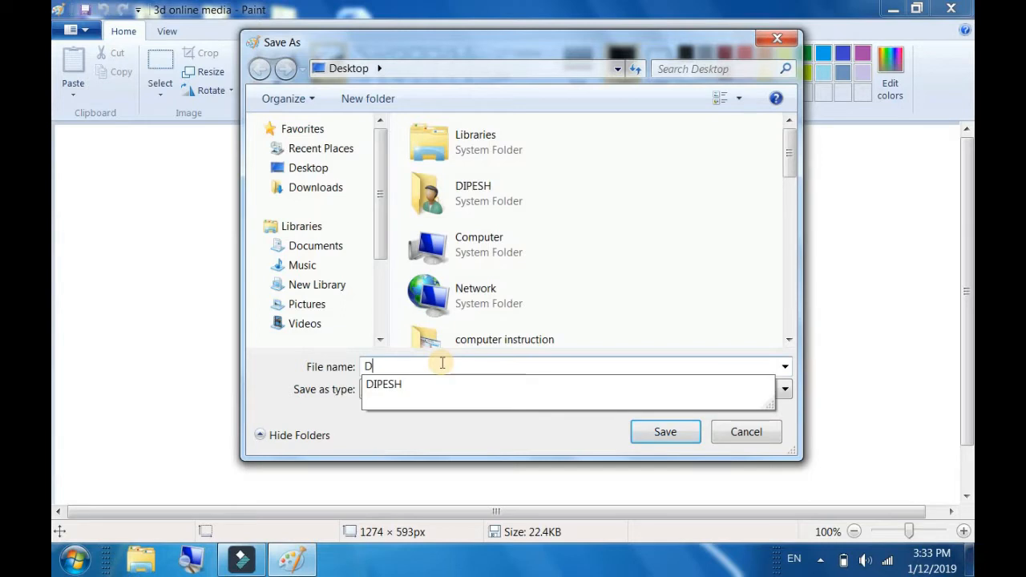
pyautogui.write('ipson')
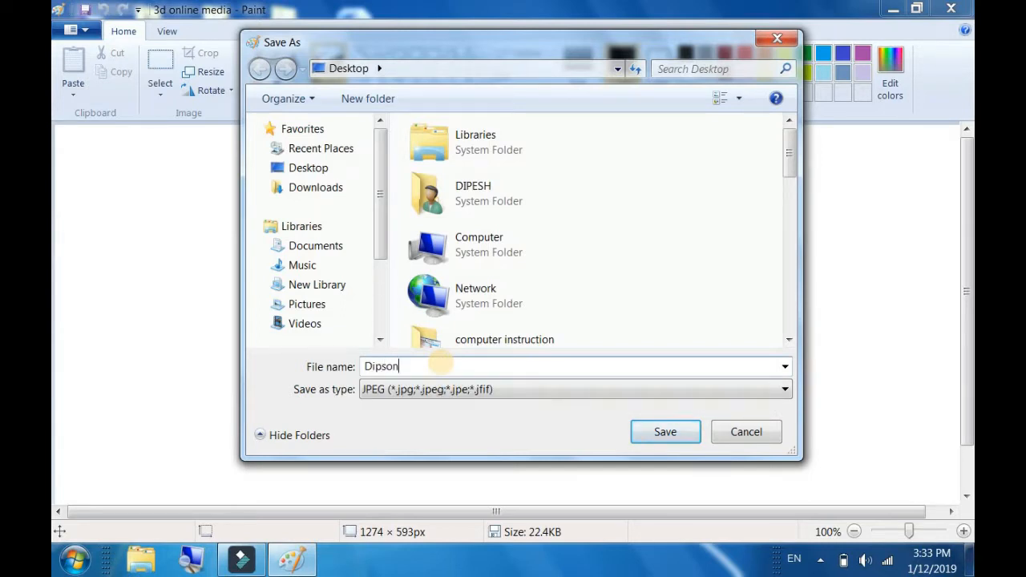
pyautogui.click(295, 167)
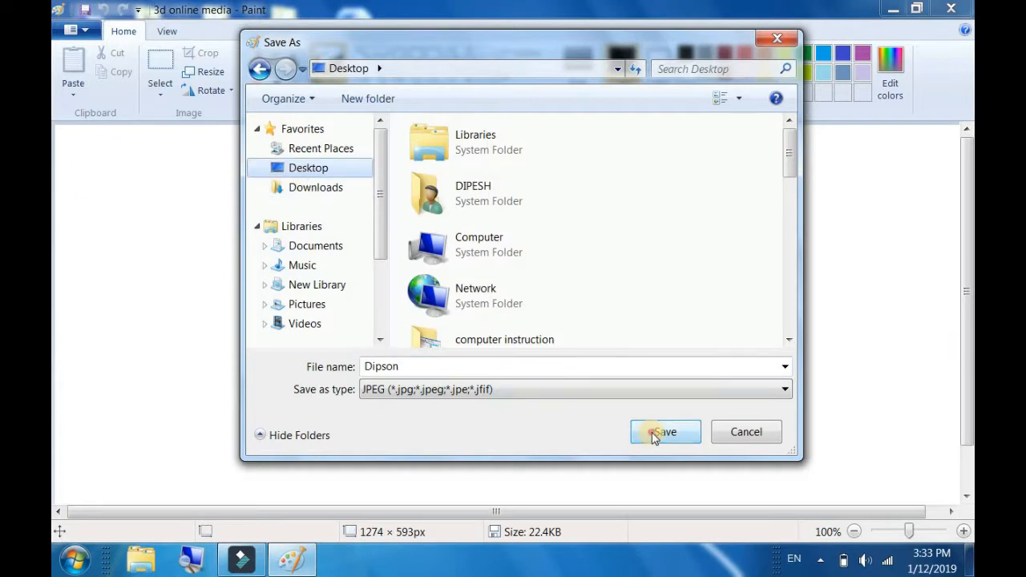
pyautogui.click(660, 429)
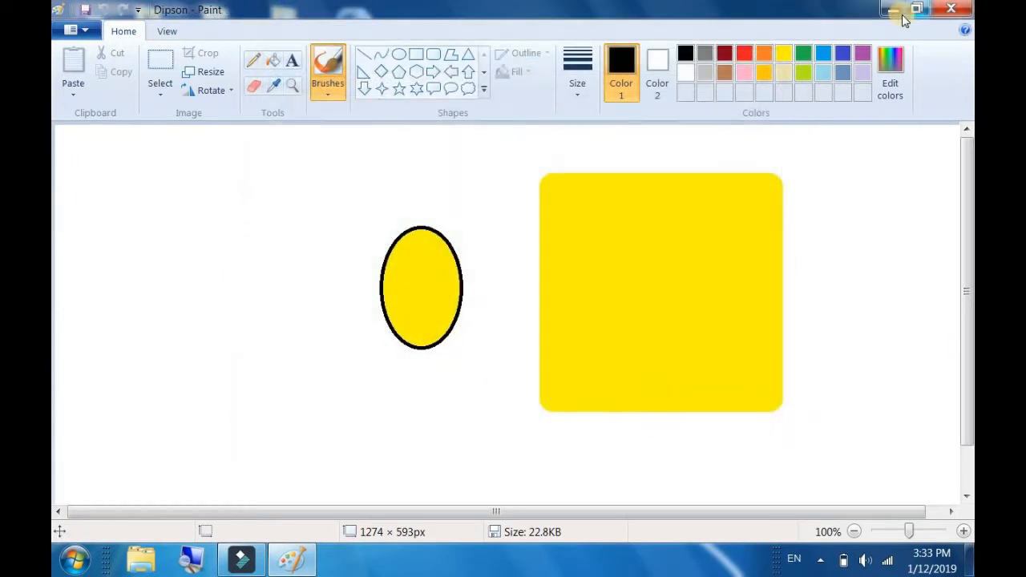
# Close Paint and refresh the desktop
pyautogui.click(953, 8)
pyautogui.rightClick(513, 252)
pyautogui.click(562, 292)
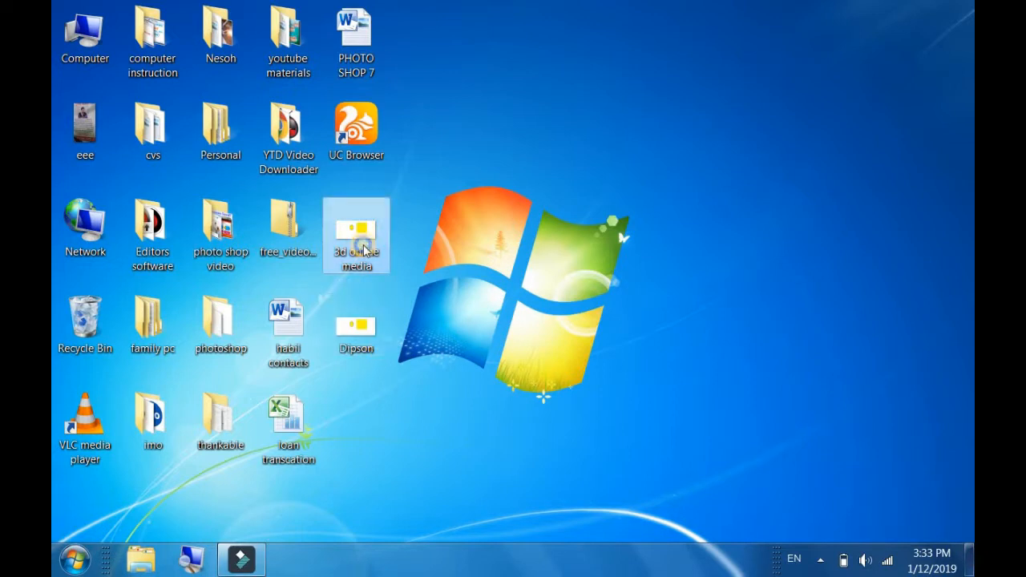
# Check the desktop picture "3d online media" in Windows Photo Viewer and close it
pyautogui.rightClick(362, 245)
pyautogui.moveTo(438, 349)
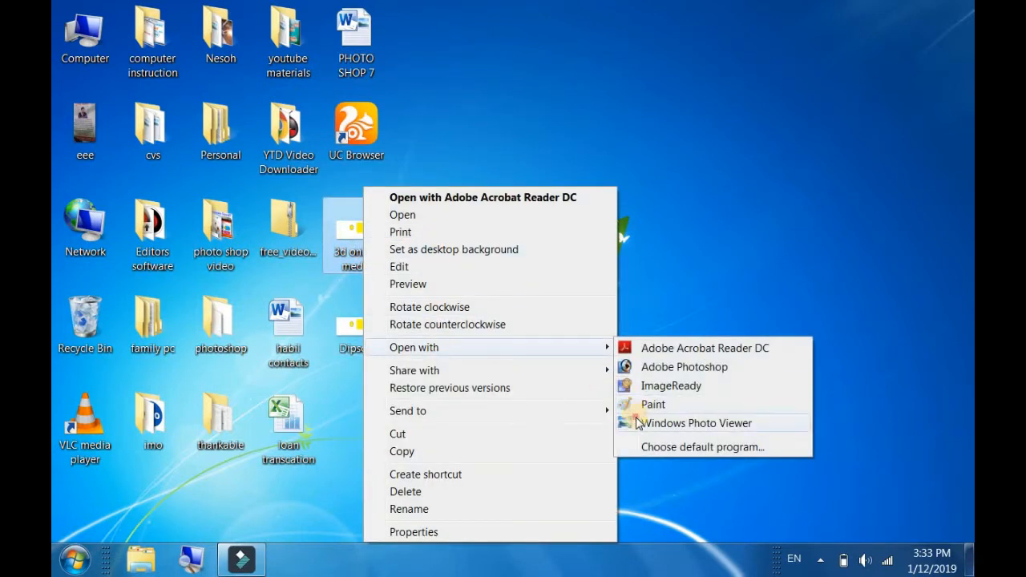
pyautogui.click(632, 422)
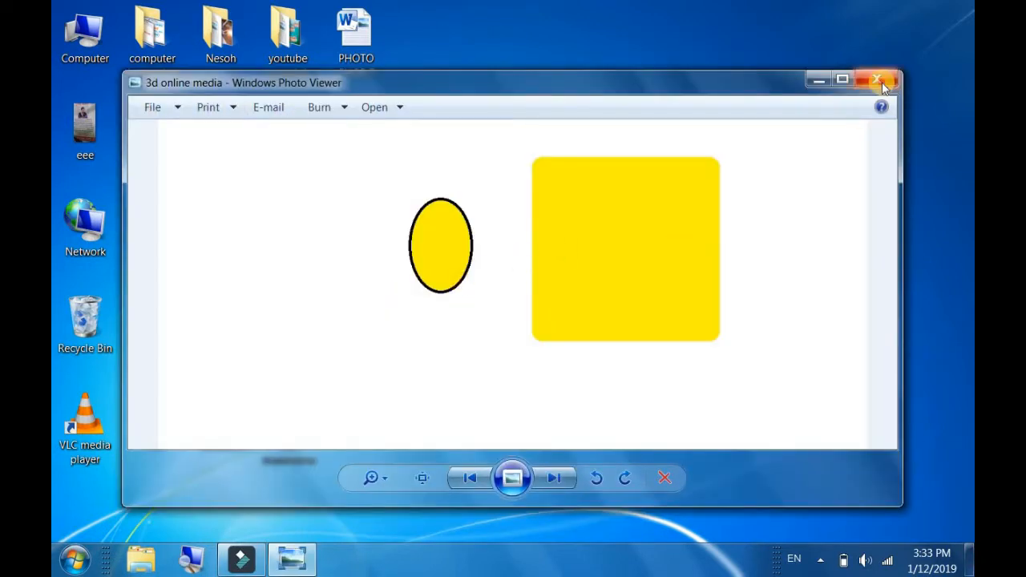
pyautogui.click(879, 79)
# Check the desktop picture "Dipson" in Windows Photo Viewer, close it and refresh the desktop
pyautogui.rightClick(369, 325)
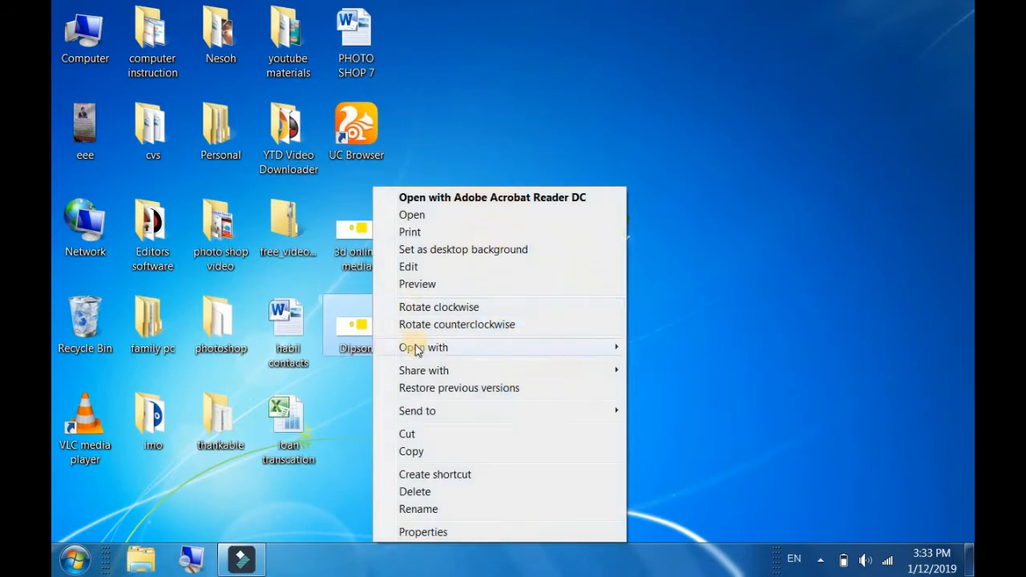
pyautogui.moveTo(437, 348)
pyautogui.click(664, 421)
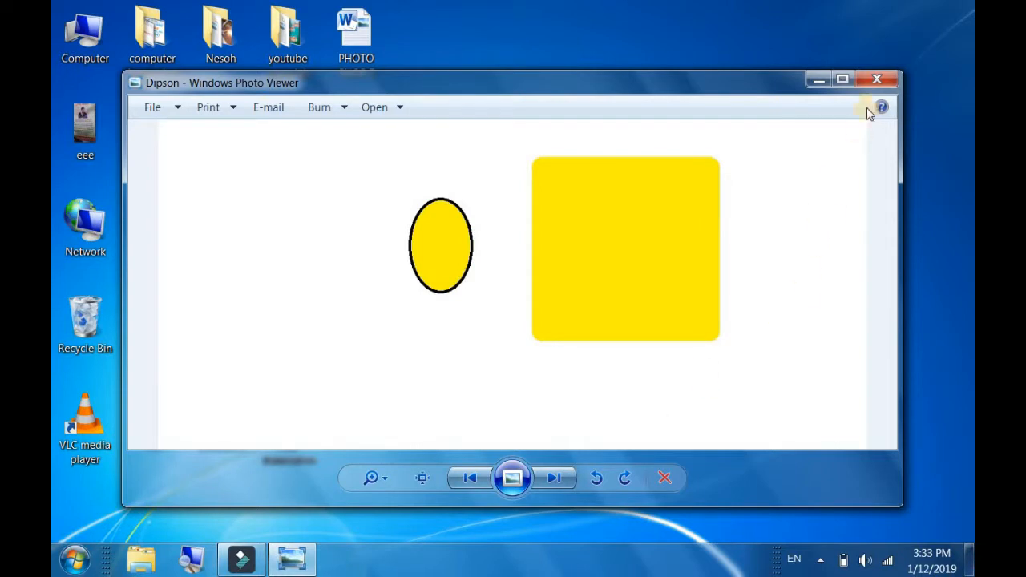
pyautogui.click(877, 79)
pyautogui.rightClick(565, 156)
pyautogui.click(586, 212)
pyautogui.rightClick(552, 169)
pyautogui.click(593, 214)
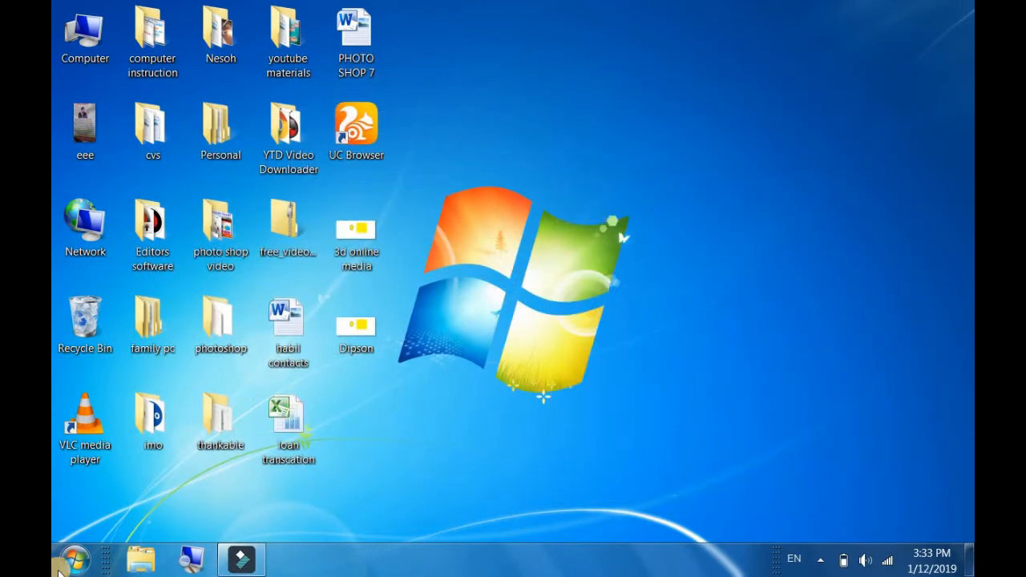
# Launch Paint with an empty picture and maximize its window
pyautogui.click(75, 560)
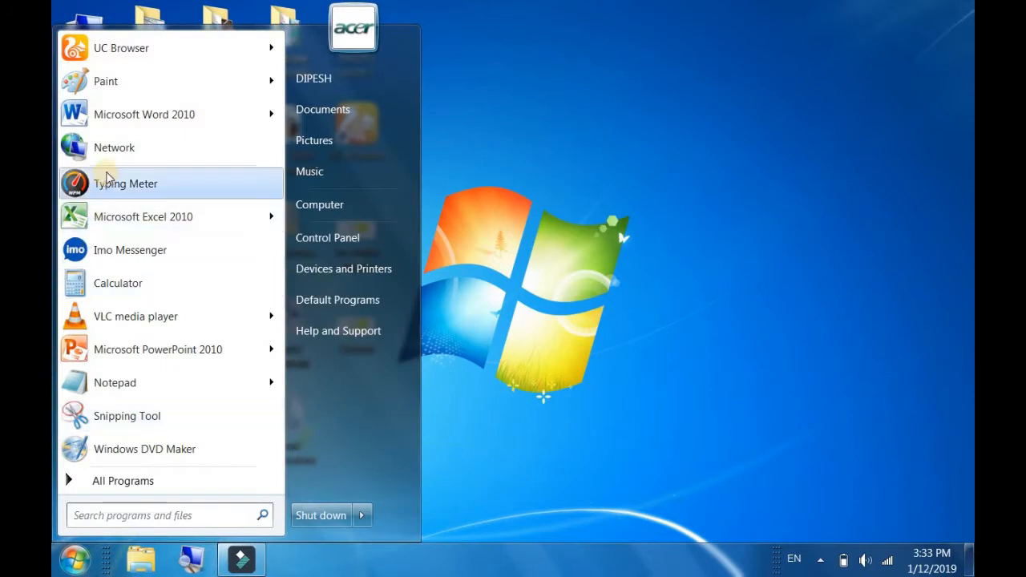
pyautogui.click(133, 82)
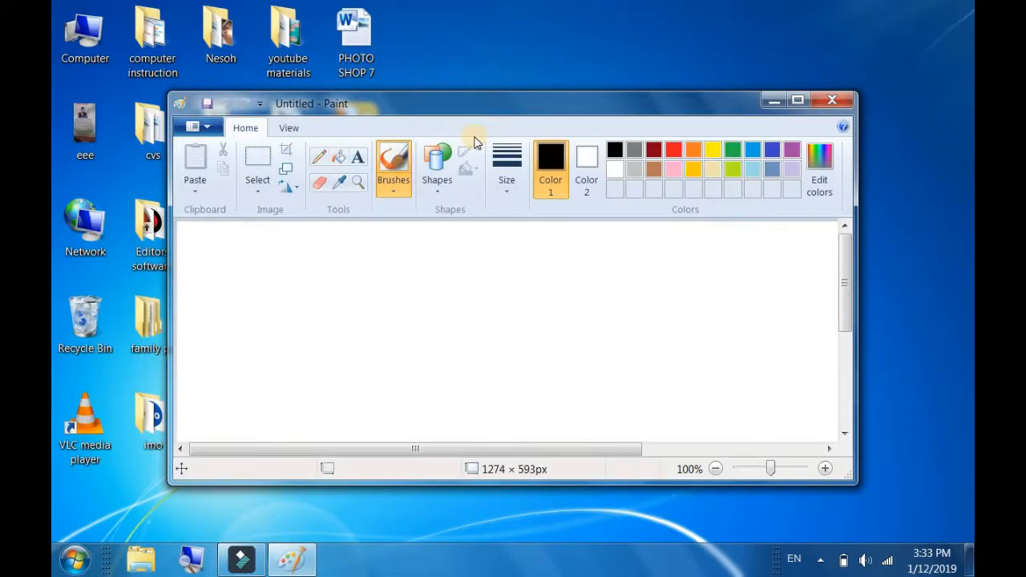
pyautogui.doubleClick(764, 109)
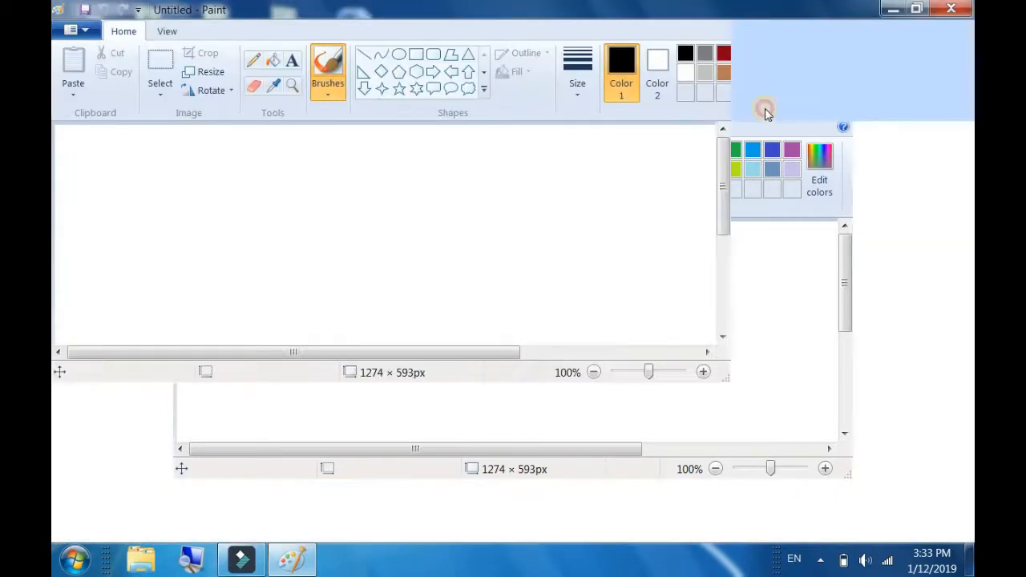
# Set the page setup for printing to A4 paper in portrait orientation
pyautogui.click(87, 32)
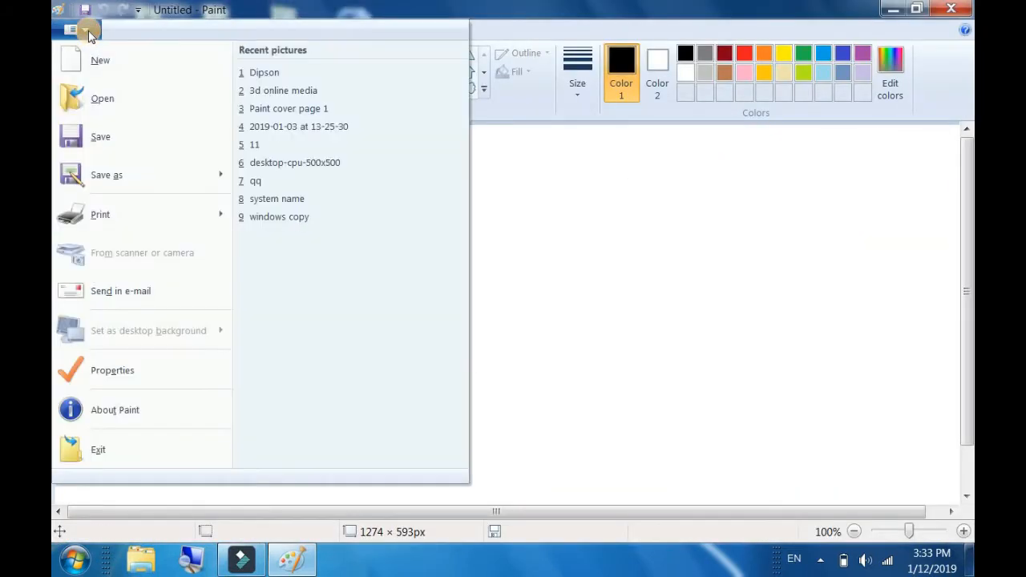
pyautogui.moveTo(125, 223)
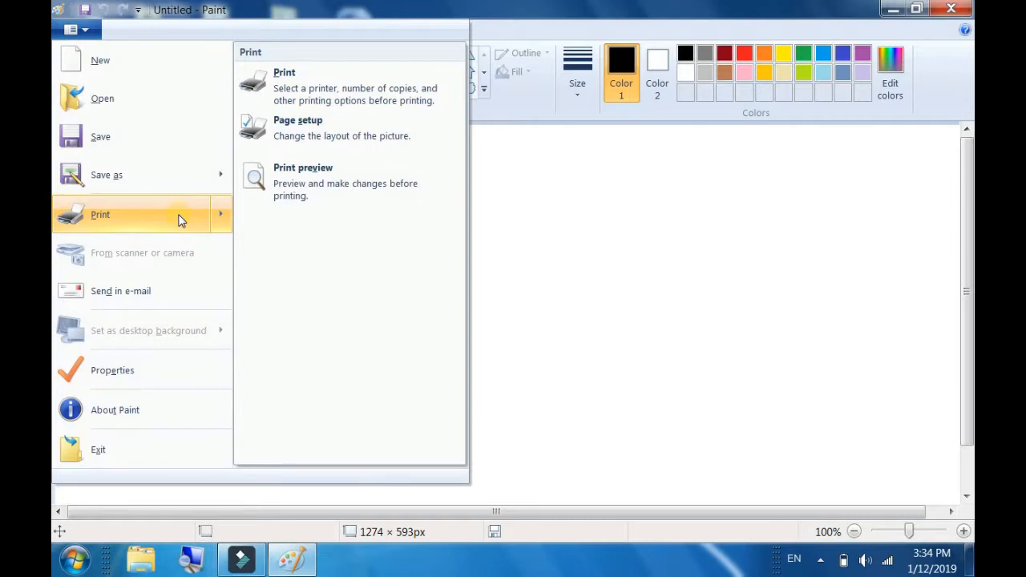
pyautogui.click(315, 134)
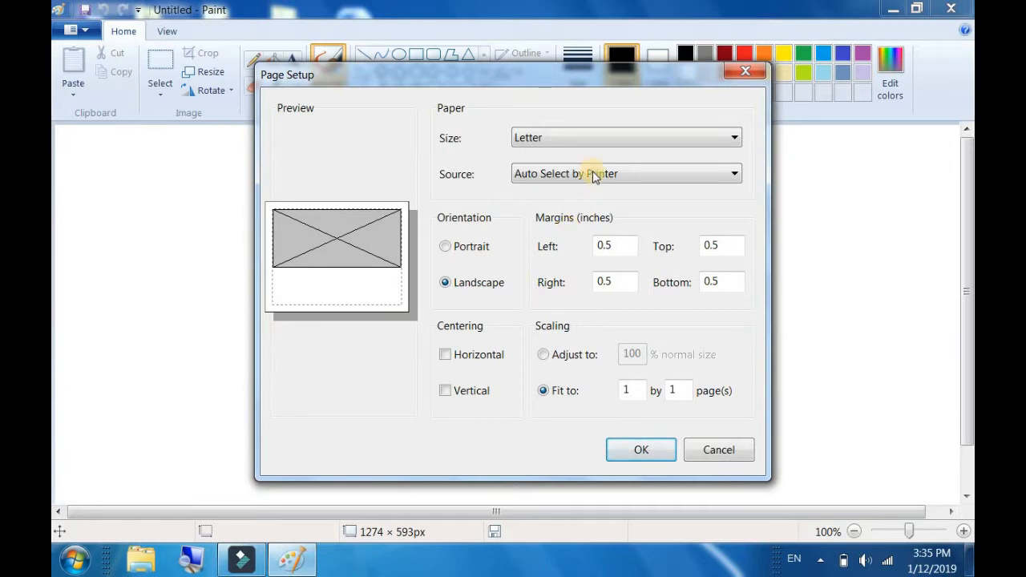
pyautogui.click(579, 142)
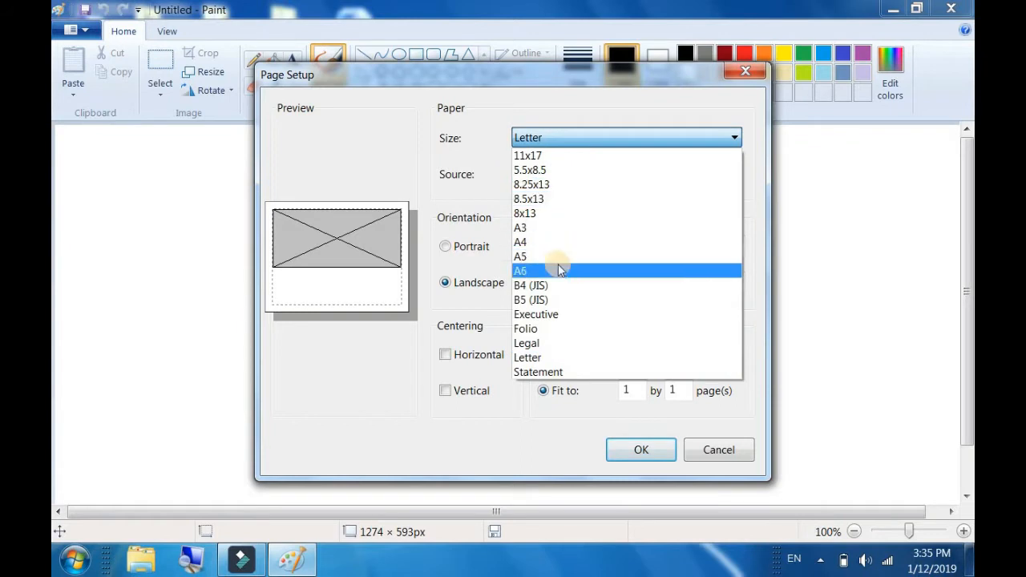
pyautogui.click(555, 242)
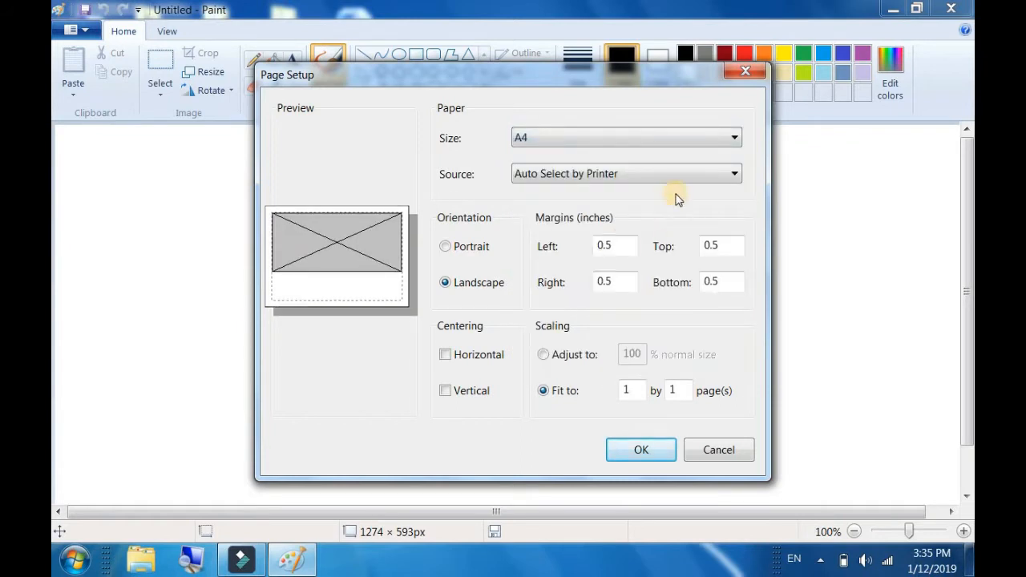
pyautogui.click(469, 253)
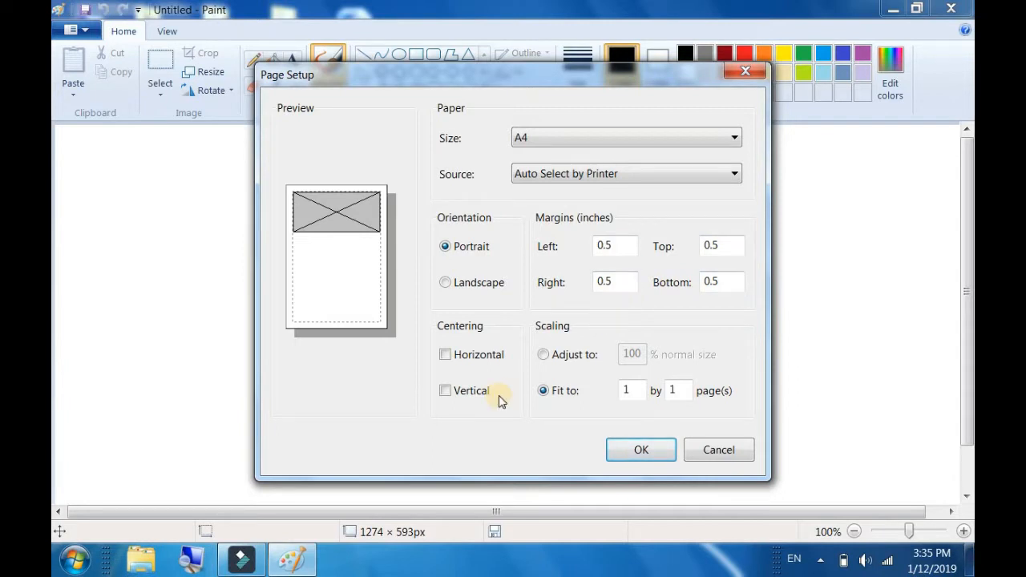
pyautogui.click(641, 454)
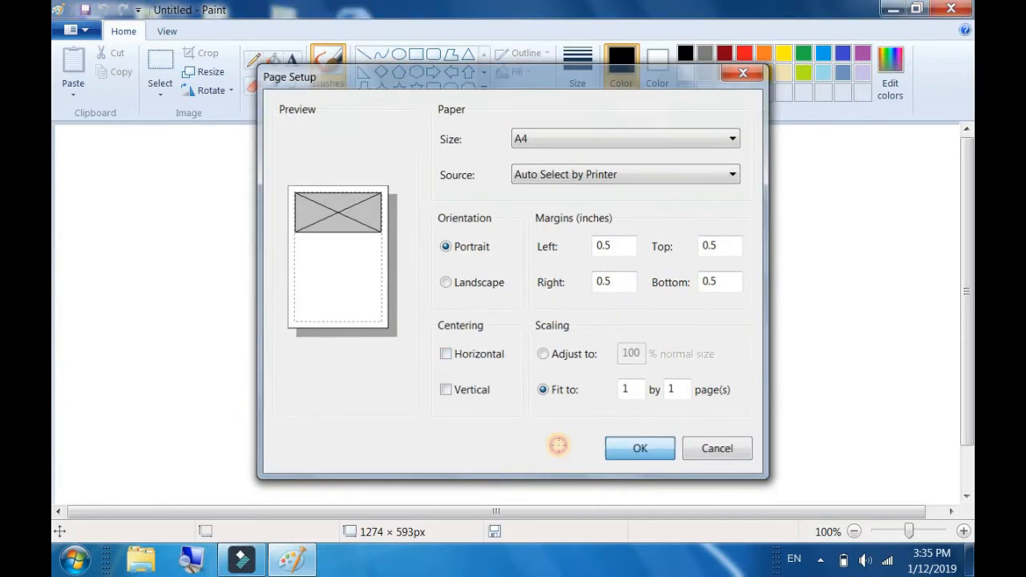
pyautogui.scroll(-1, 392, 229)
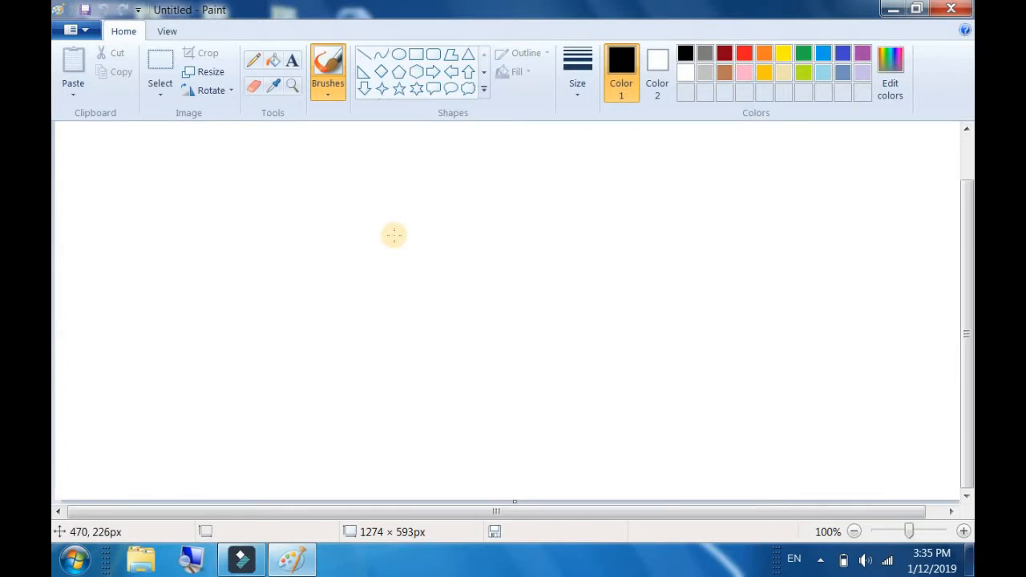
pyautogui.click(83, 32)
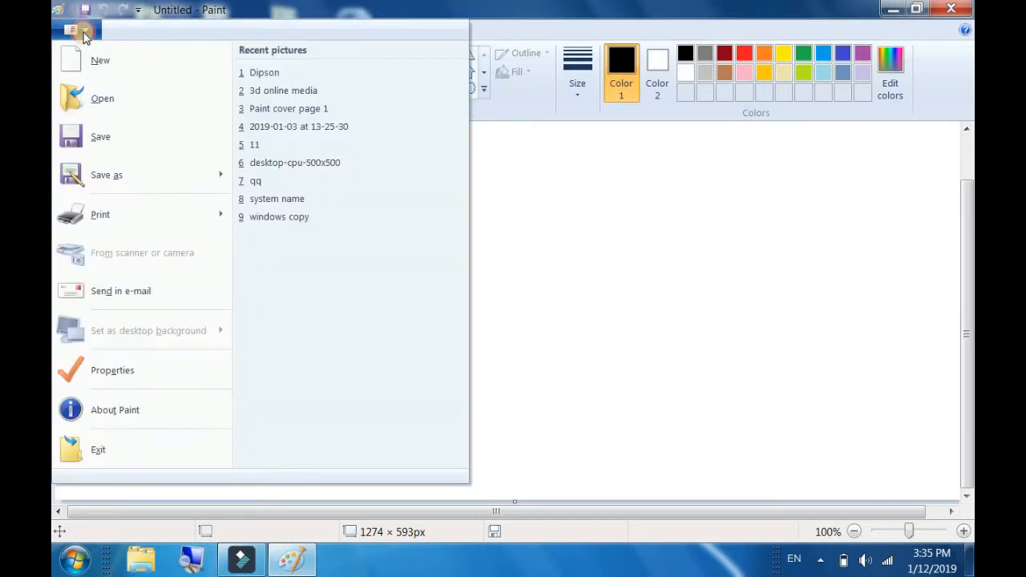
pyautogui.moveTo(118, 217)
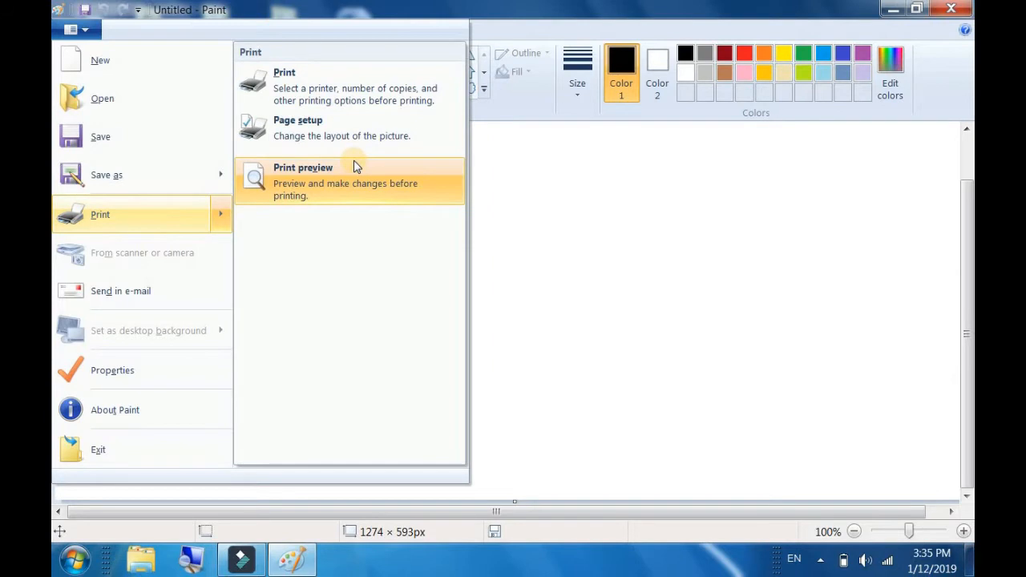
pyautogui.click(574, 205)
# Draw a black-outlined rectangle about 453 × 270 px in the middle of the canvas and fill it with yellow
pyautogui.click(417, 54)
pyautogui.moveTo(378, 170); pyautogui.dragTo(706, 365)
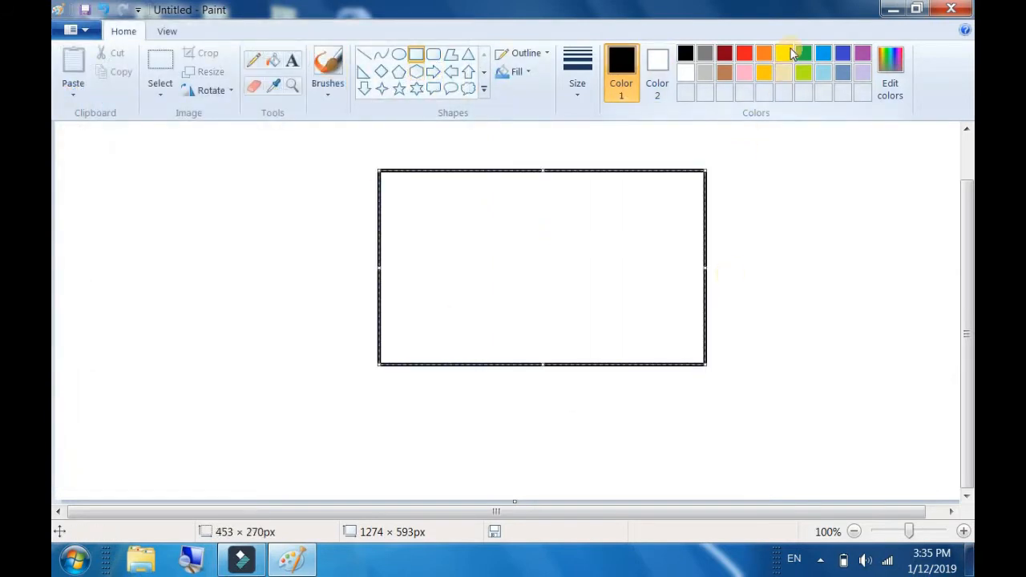
pyautogui.click(786, 250)
pyautogui.click(783, 54)
pyautogui.click(274, 61)
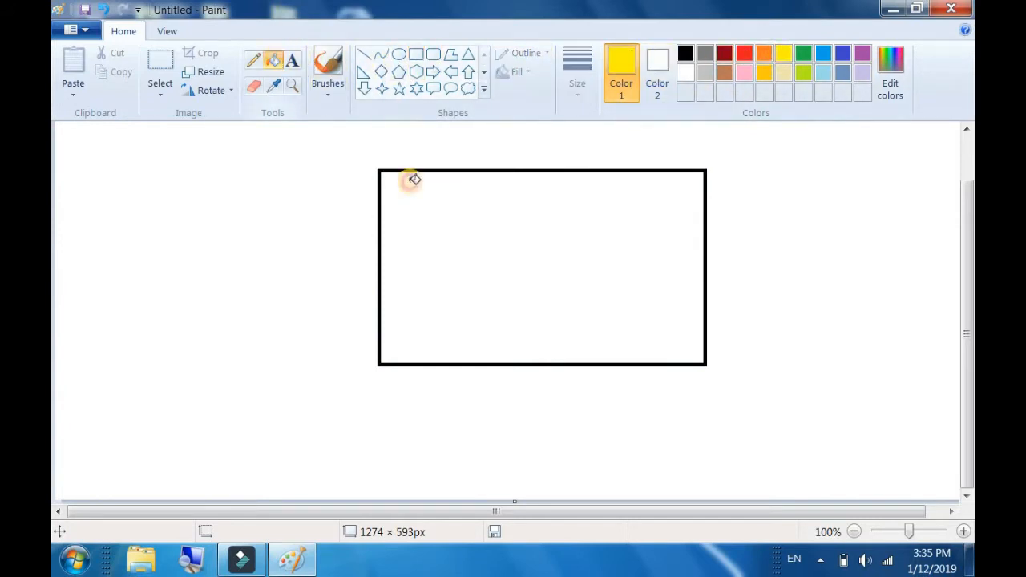
pyautogui.click(435, 205)
# Draw an ellipse about 220 × 253 px to the left of the rectangle and fill it with indigo blue
pyautogui.click(398, 53)
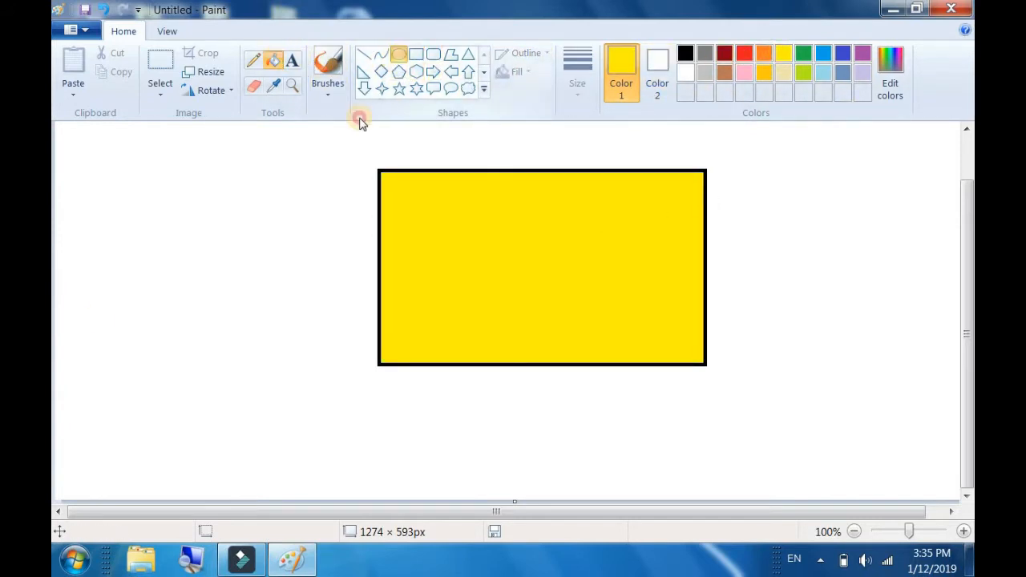
pyautogui.moveTo(89, 247); pyautogui.dragTo(249, 430)
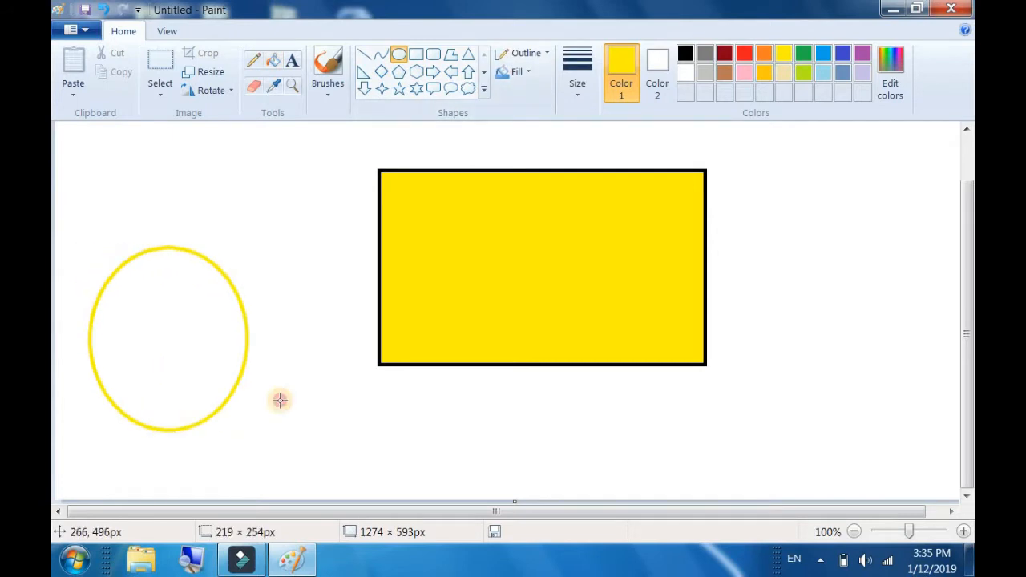
pyautogui.click(843, 53)
pyautogui.click(273, 61)
pyautogui.click(199, 311)
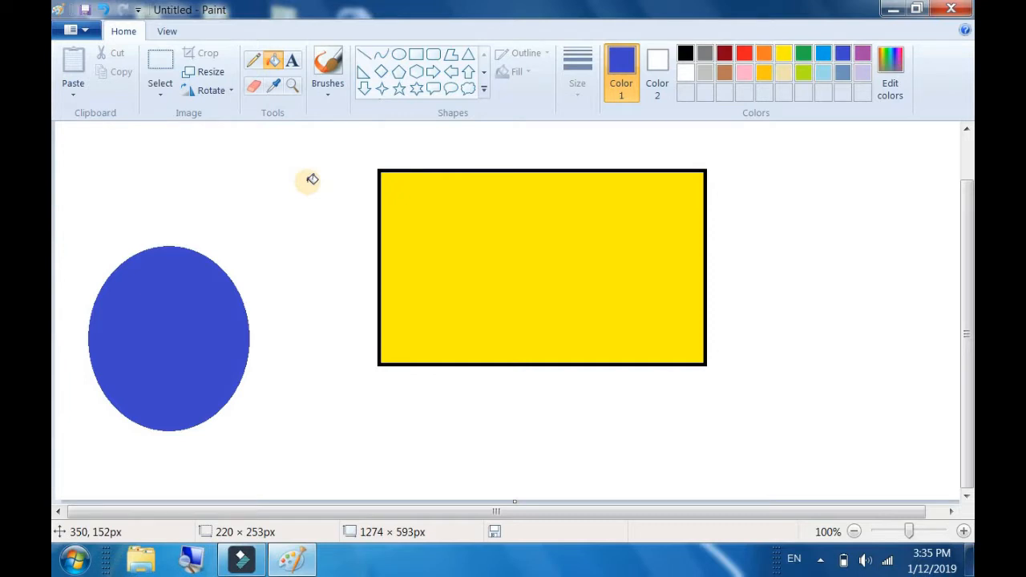
# Check the picture's page layout in Print Preview and close the preview
pyautogui.click(85, 32)
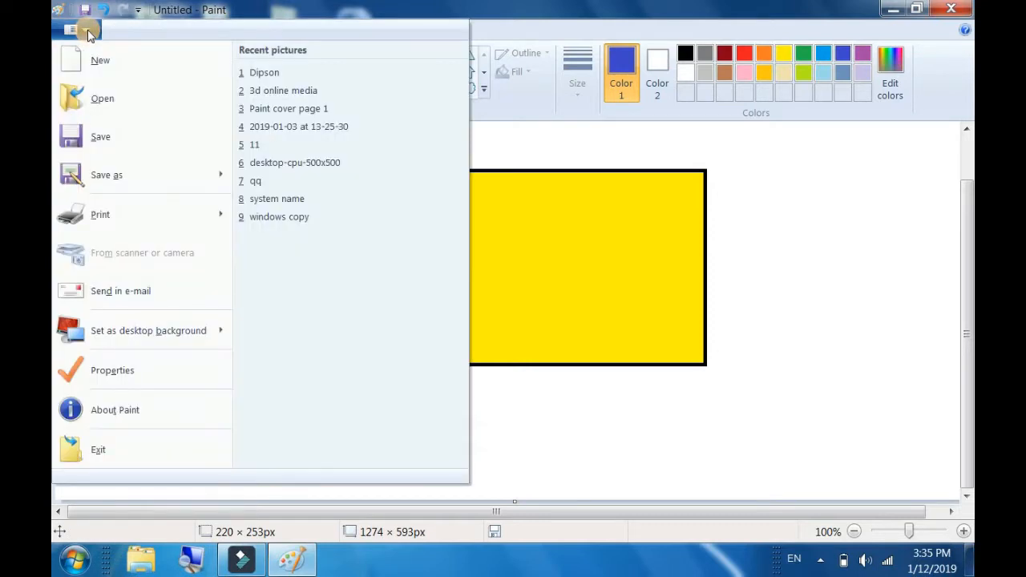
pyautogui.press('p')
pyautogui.press('v')
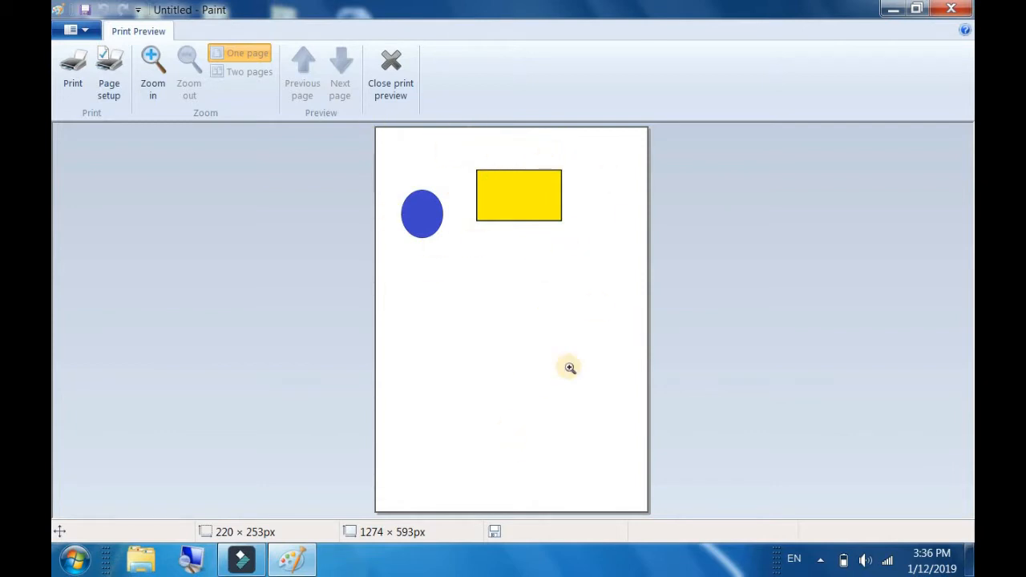
pyautogui.click(393, 95)
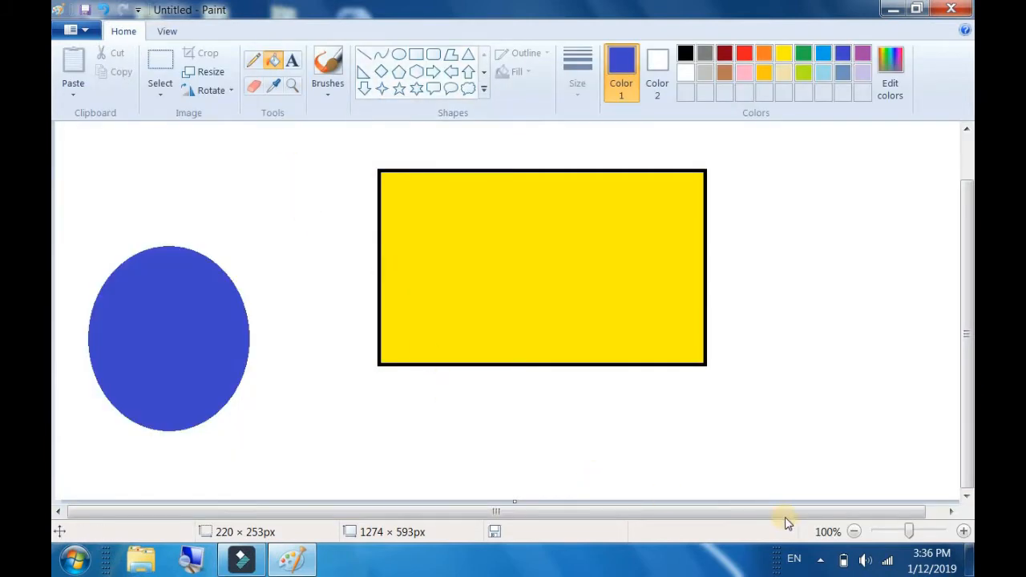
# Open the Print dialog, look over the available printers and print options, and close it without printing
pyautogui.click(820, 559)
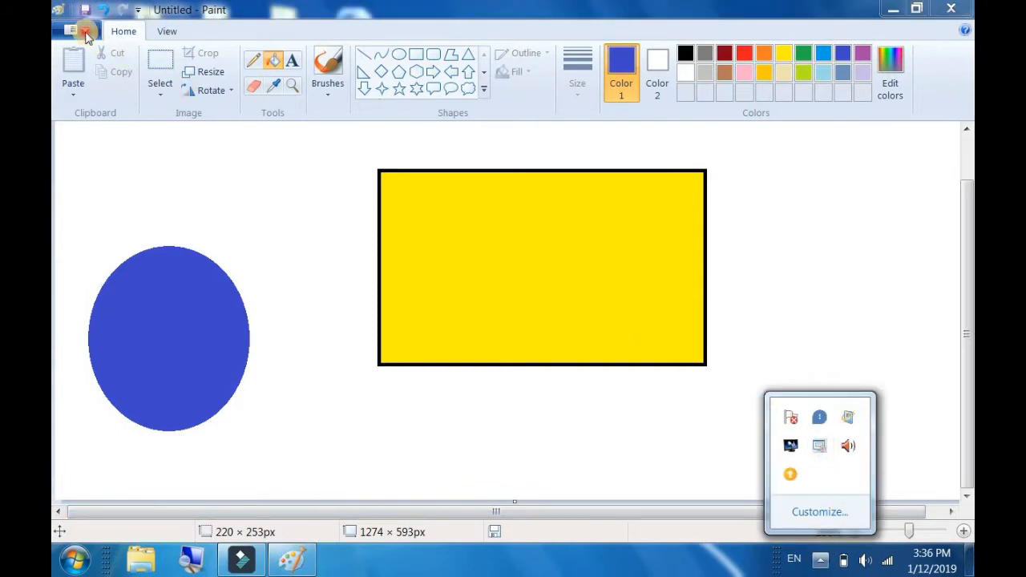
pyautogui.click(85, 32)
pyautogui.click(85, 32)
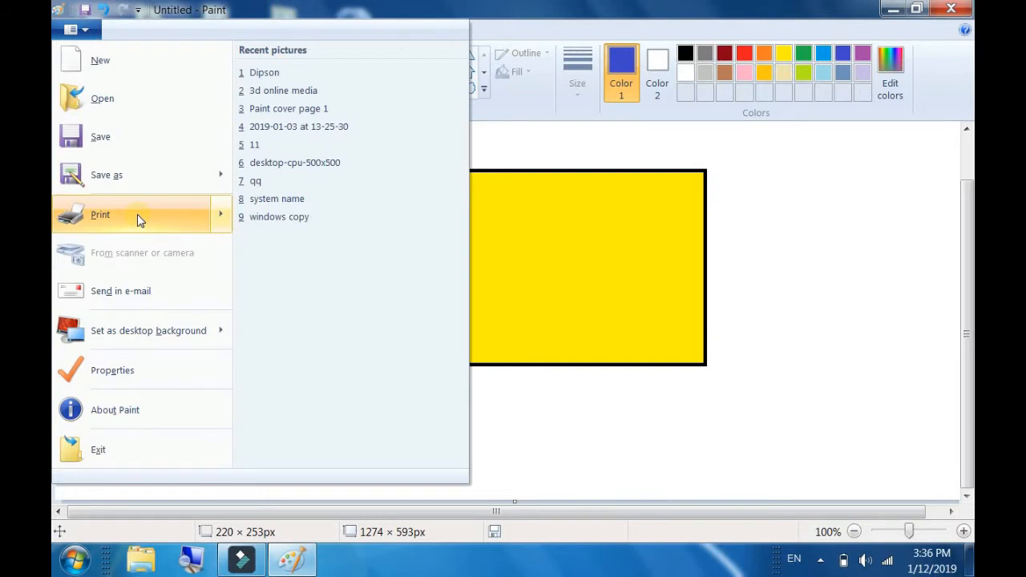
pyautogui.moveTo(137, 215)
pyautogui.click(280, 95)
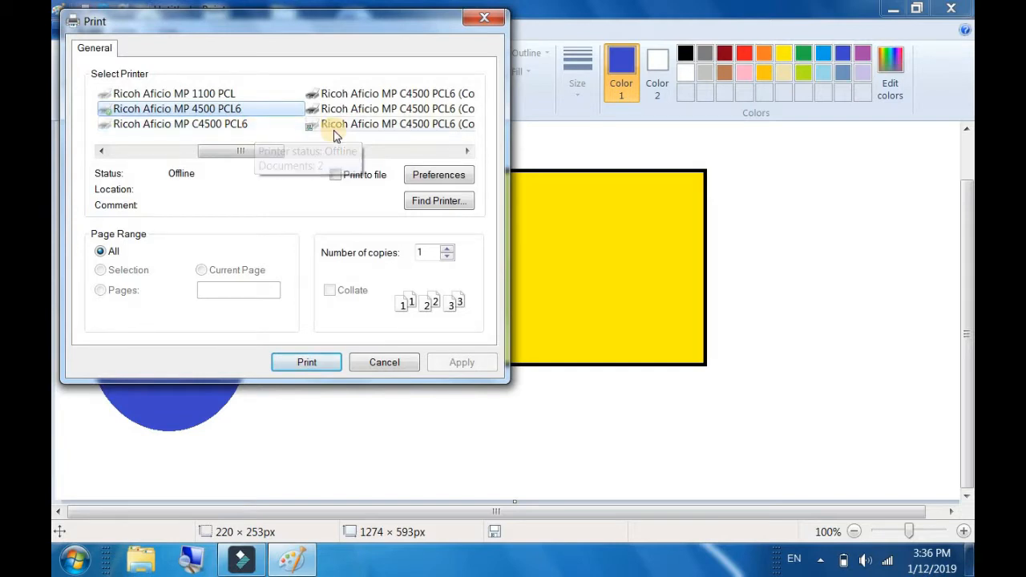
pyautogui.click(482, 24)
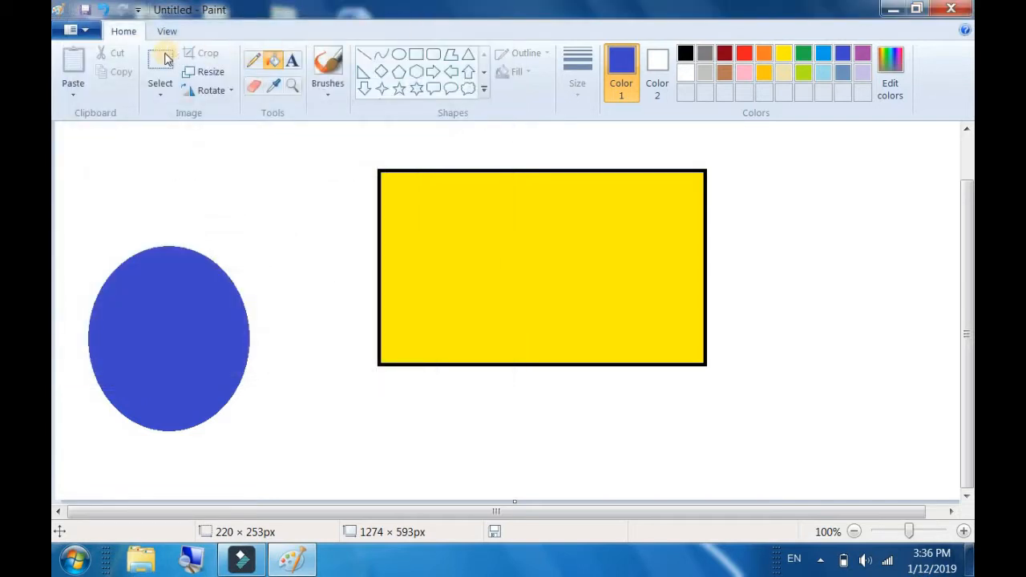
# Set the picture as the desktop background, saving it to the Desktop as a PNG named Untitled, and show the desktop
pyautogui.click(86, 33)
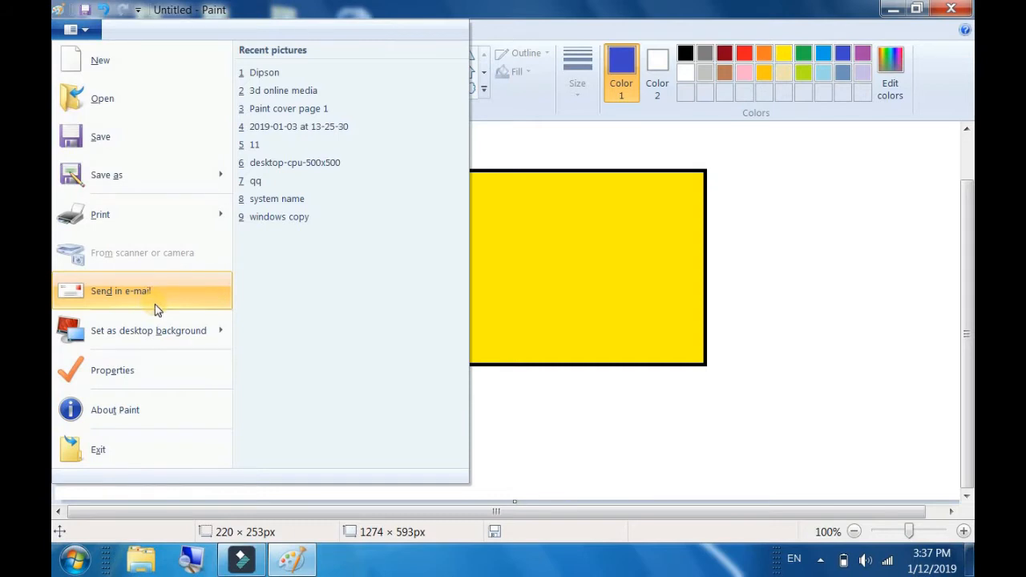
pyautogui.moveTo(151, 333)
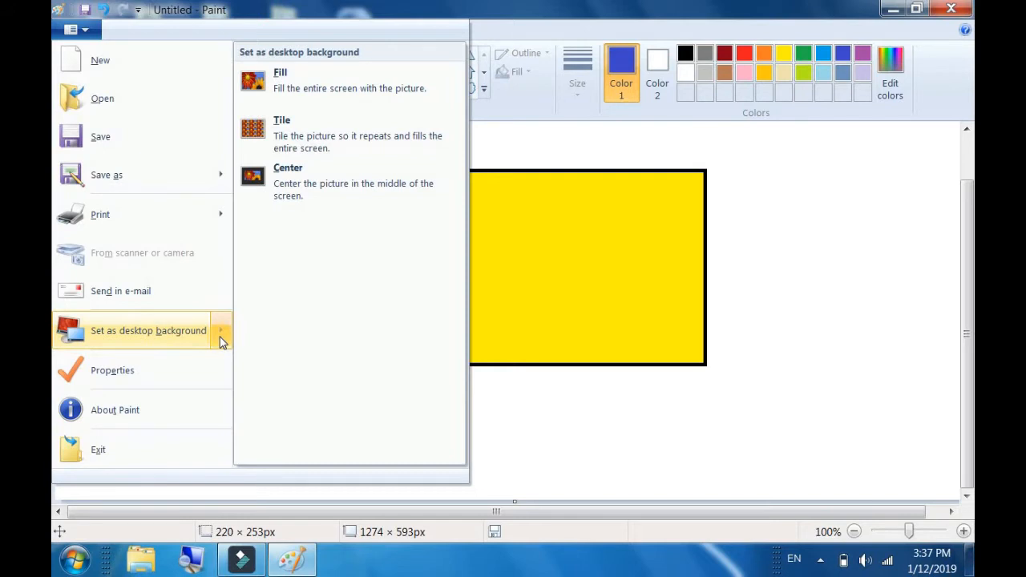
pyautogui.click(173, 330)
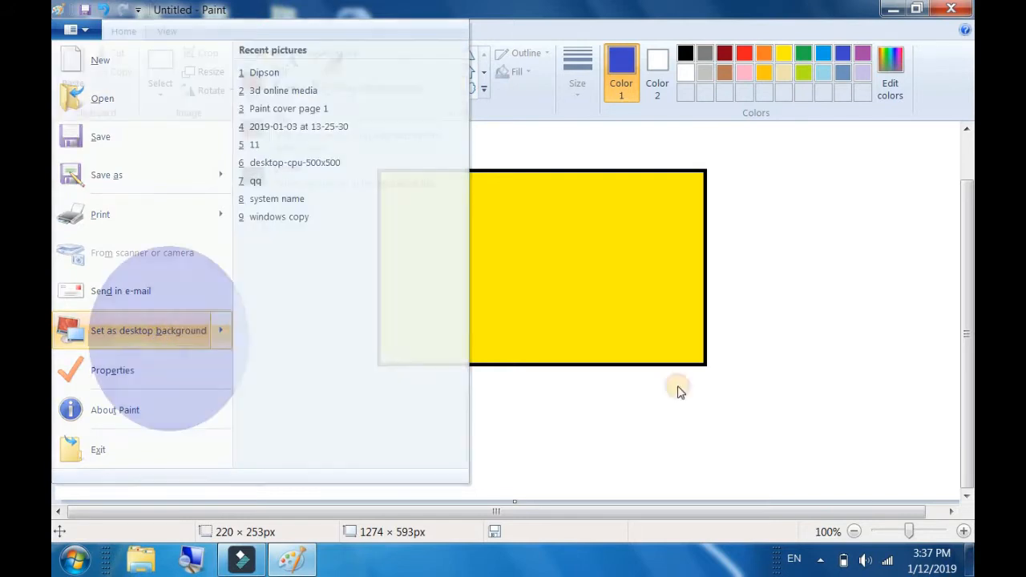
pyautogui.click(590, 320)
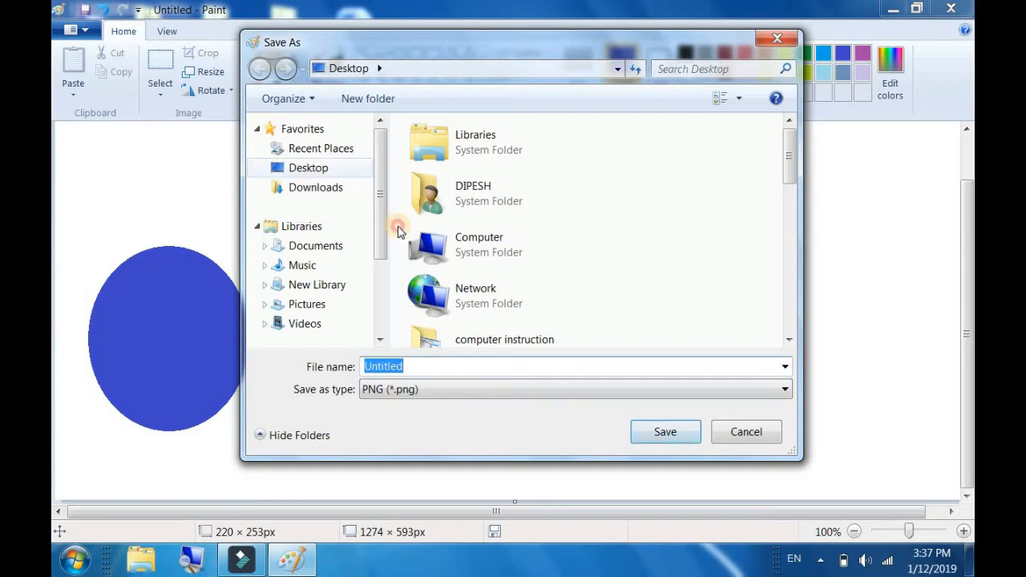
pyautogui.press('Return')
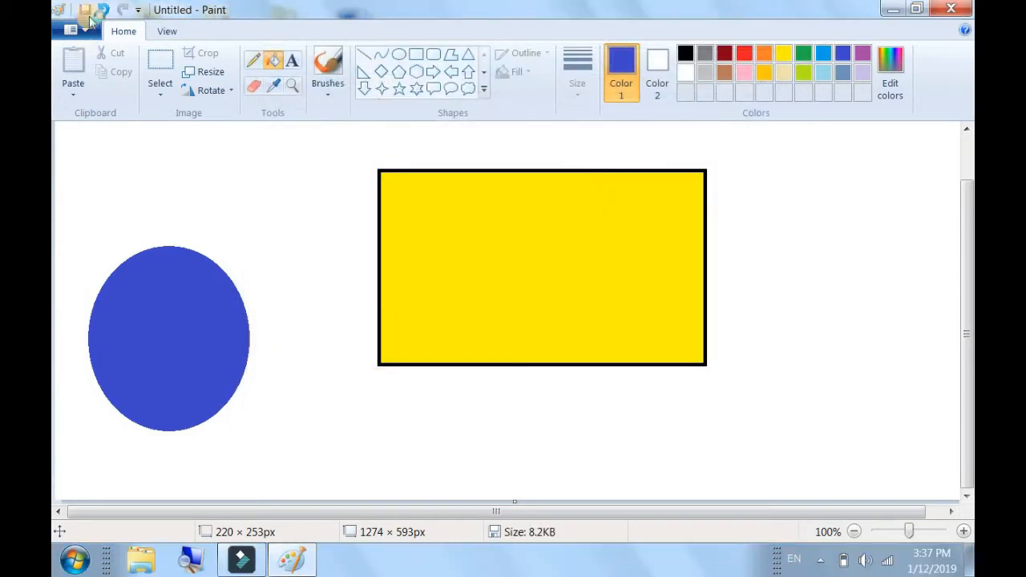
pyautogui.hotkey('alt', 'f')
pyautogui.click(892, 9)
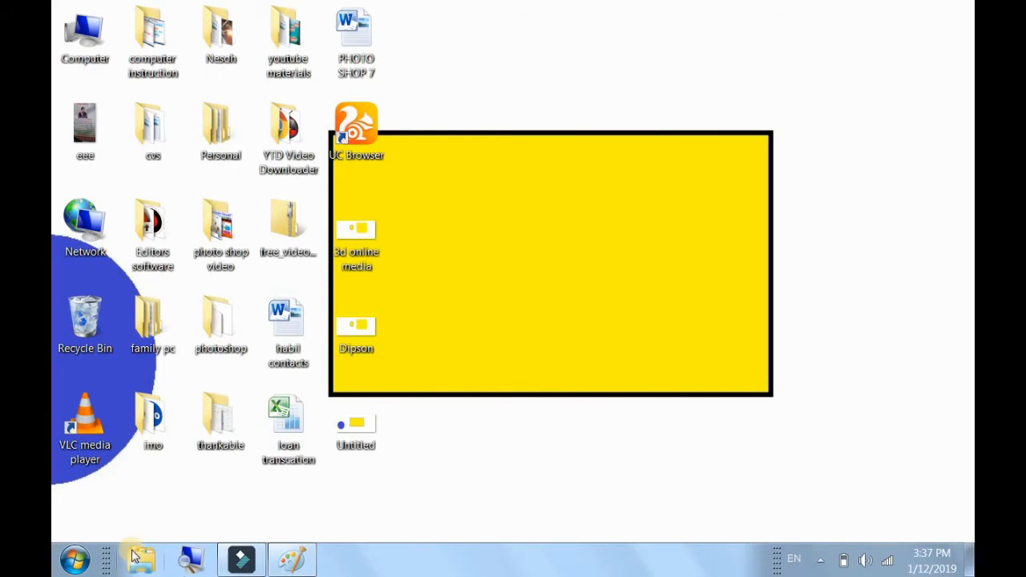
# Apply the Windows 7 Aero theme in the desktop's personalization settings, close them and refresh the desktop
pyautogui.rightClick(457, 302)
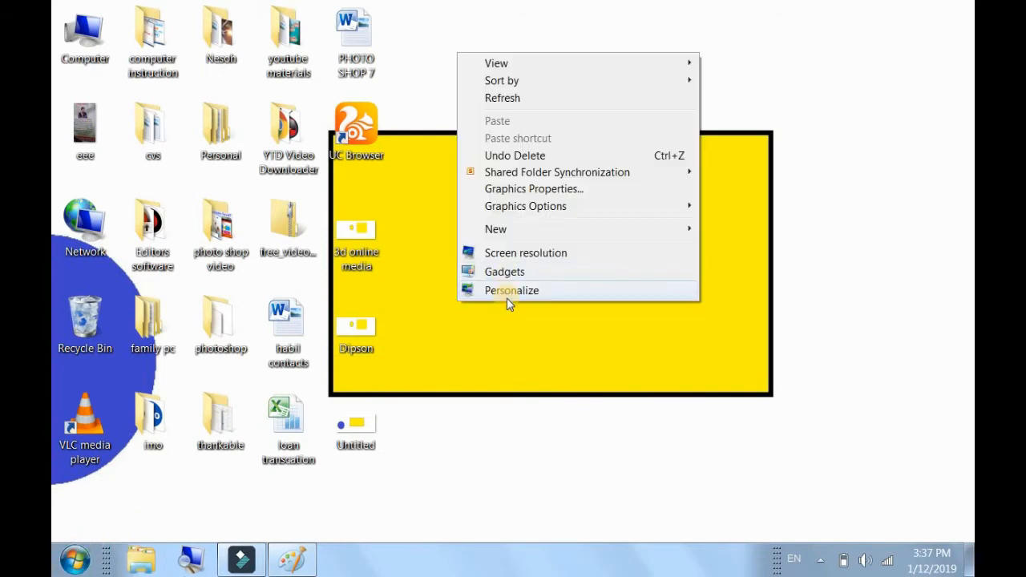
pyautogui.click(514, 291)
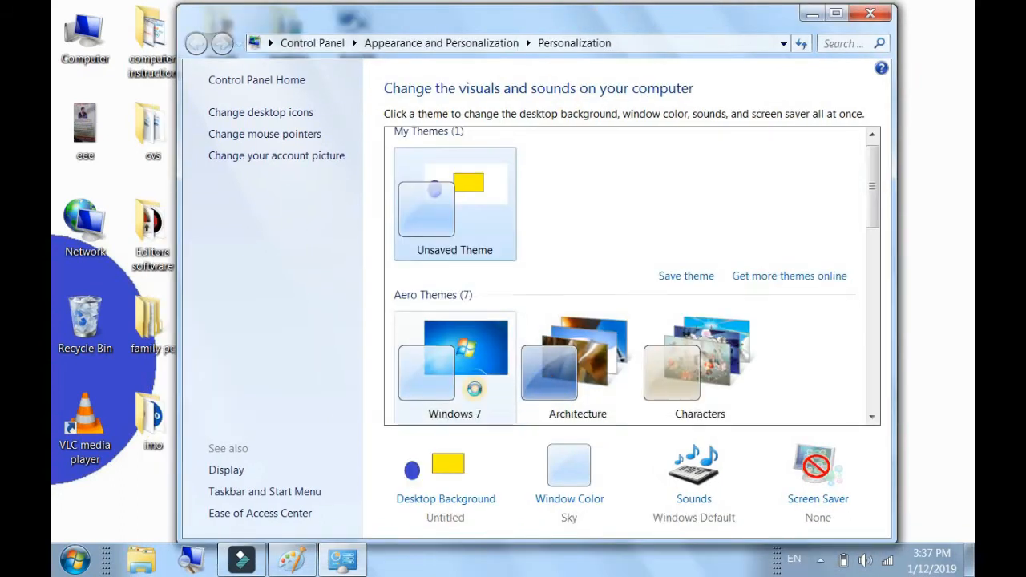
pyautogui.click(461, 377)
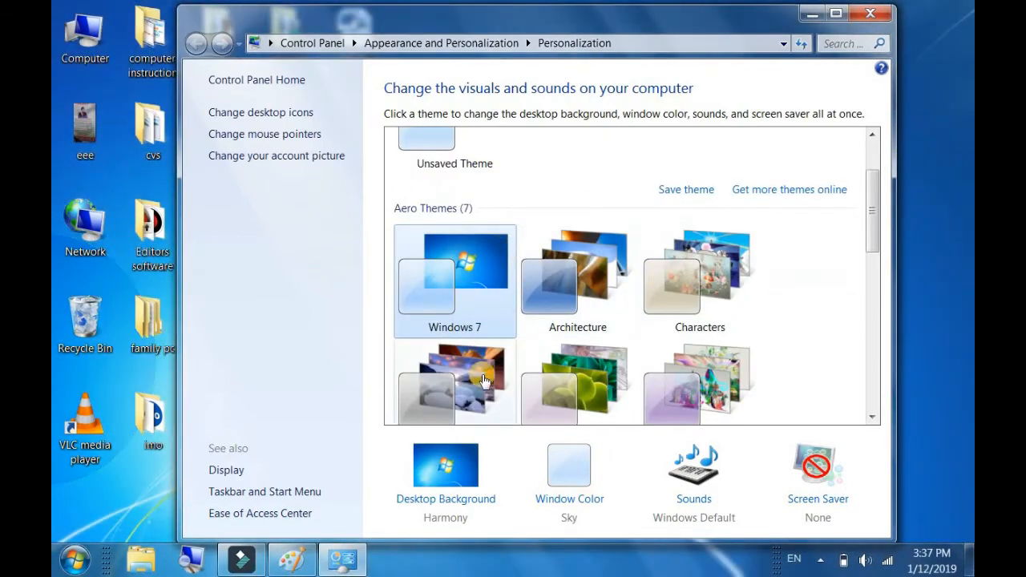
pyautogui.click(859, 13)
pyautogui.rightClick(658, 114)
pyautogui.click(677, 160)
# Launch a new Paint window from the desktop and maximize it
pyautogui.click(74, 559)
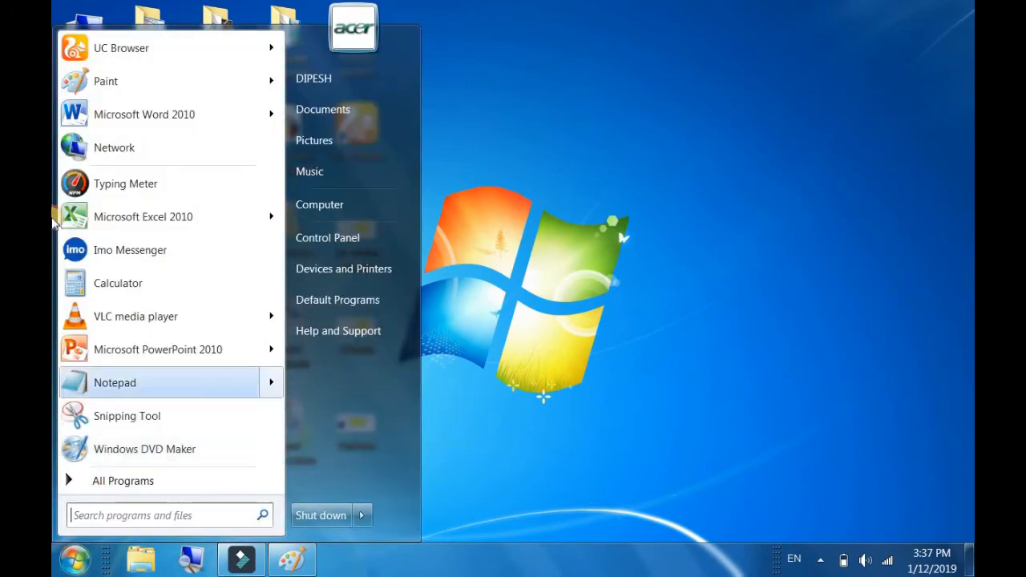
pyautogui.click(105, 81)
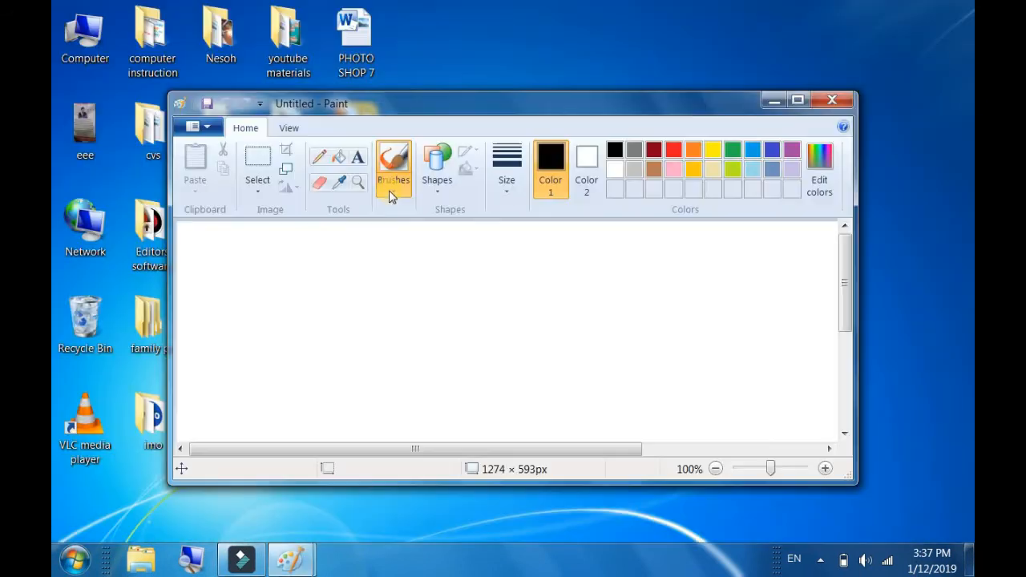
pyautogui.click(798, 102)
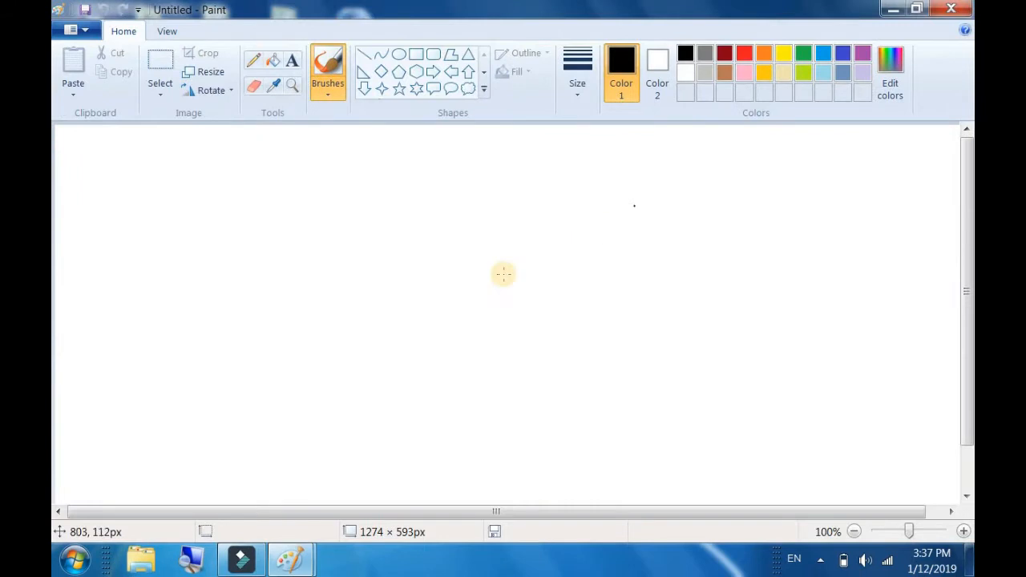
# Check the blank picture's image properties, including units, colors, width and height, and cancel without changes
pyautogui.click(79, 30)
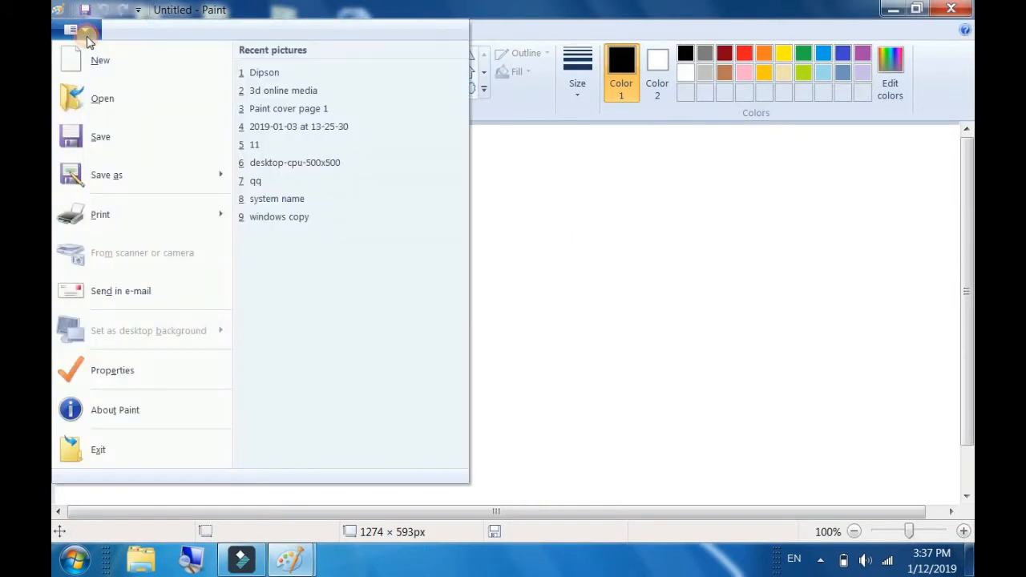
pyautogui.rightClick(121, 362)
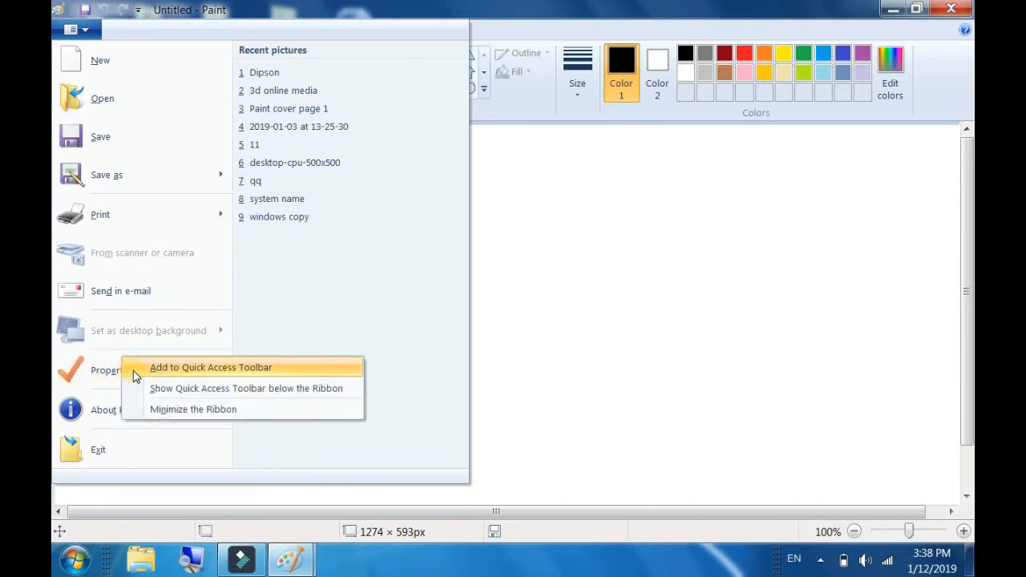
pyautogui.click(95, 376)
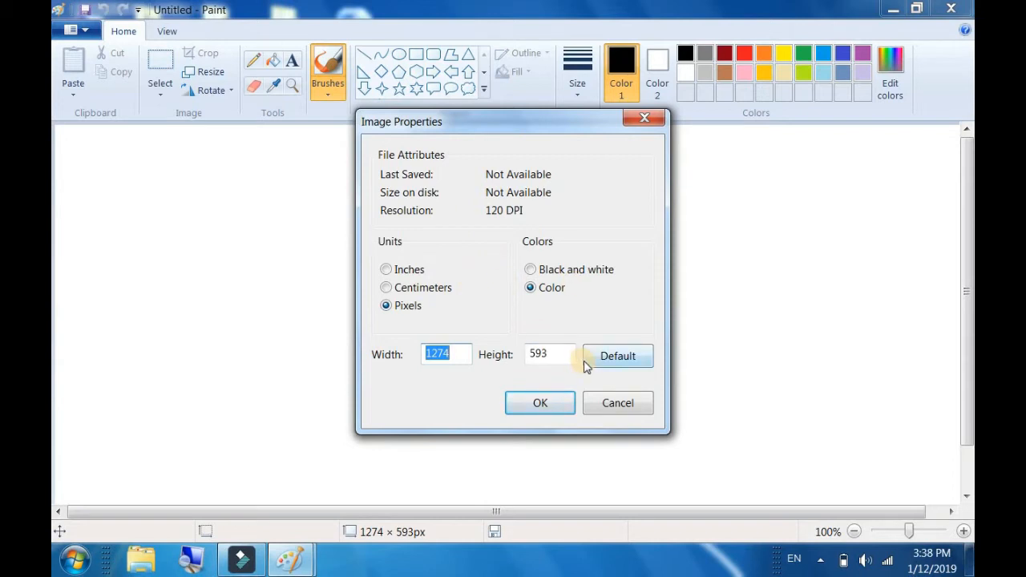
pyautogui.click(603, 403)
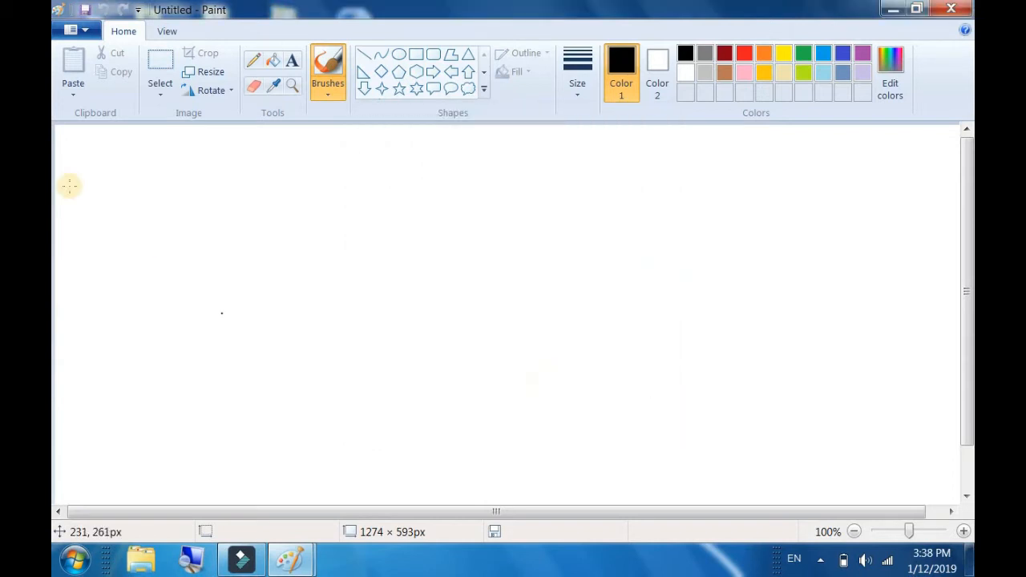
# View the version and license information in About Paint and close it
pyautogui.click(87, 27)
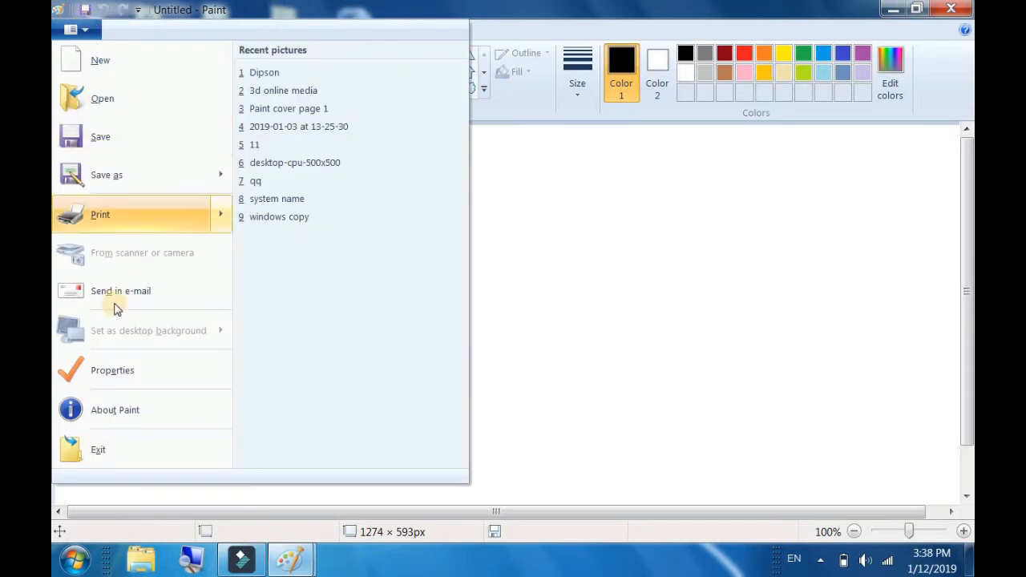
pyautogui.click(117, 412)
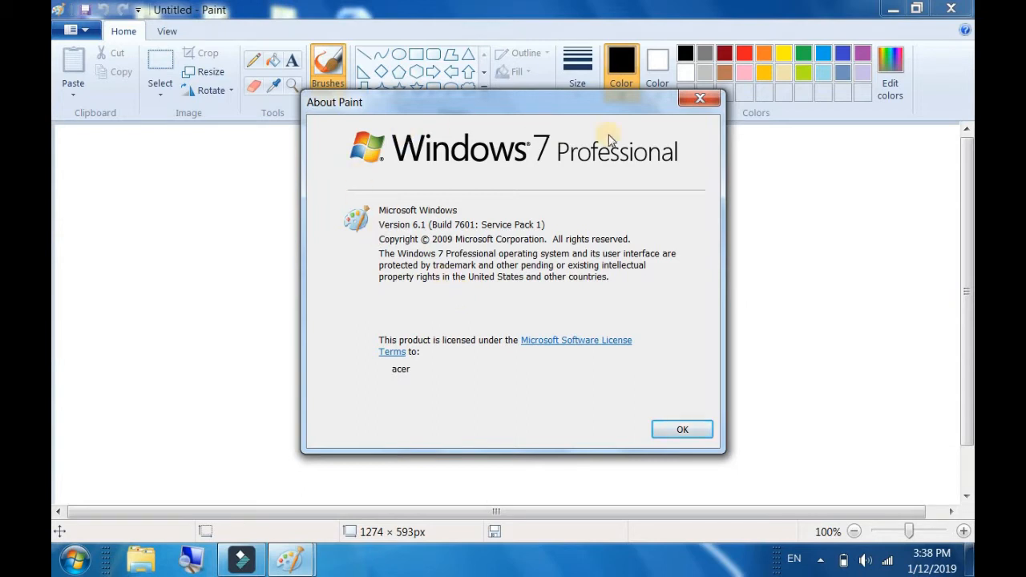
pyautogui.click(704, 100)
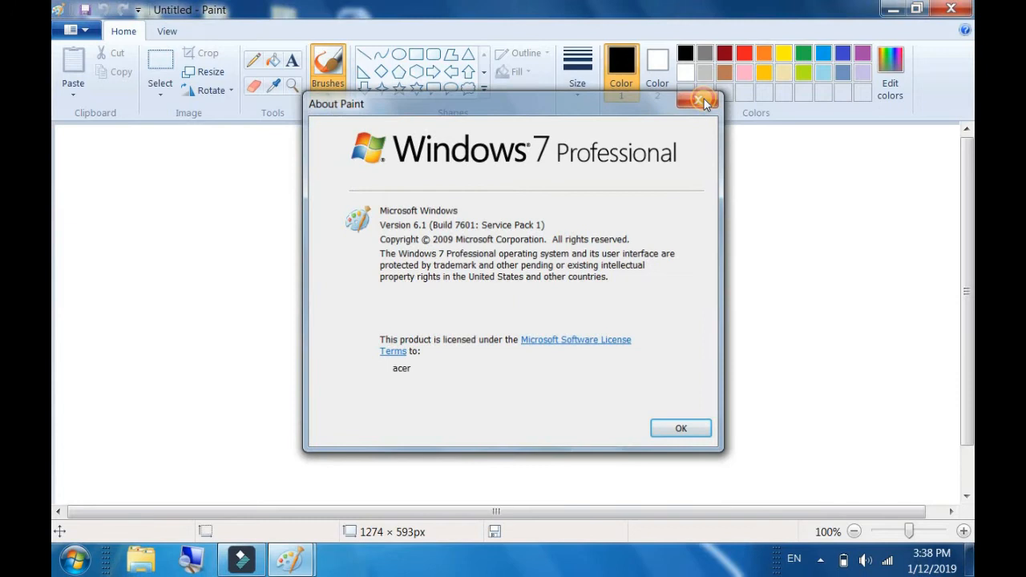
# Exit Paint with the file menu's exit command and refresh the desktop
pyautogui.click(93, 32)
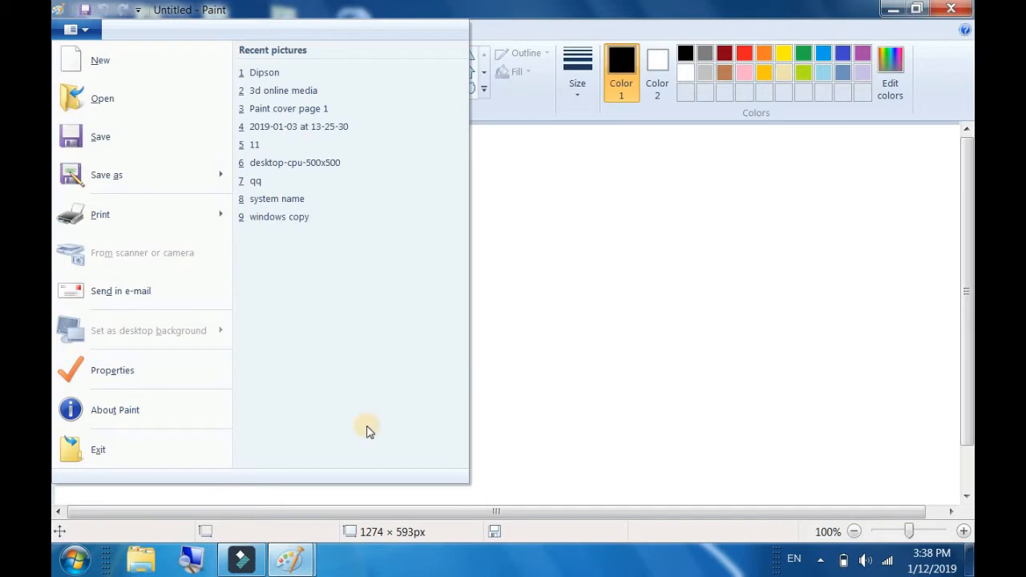
pyautogui.click(126, 452)
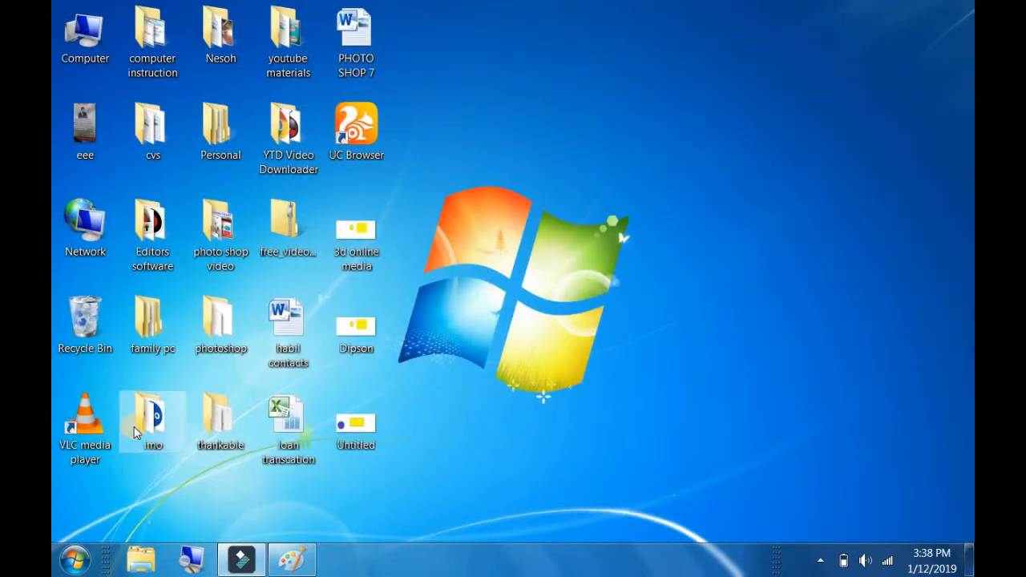
pyautogui.rightClick(525, 139)
pyautogui.click(567, 184)
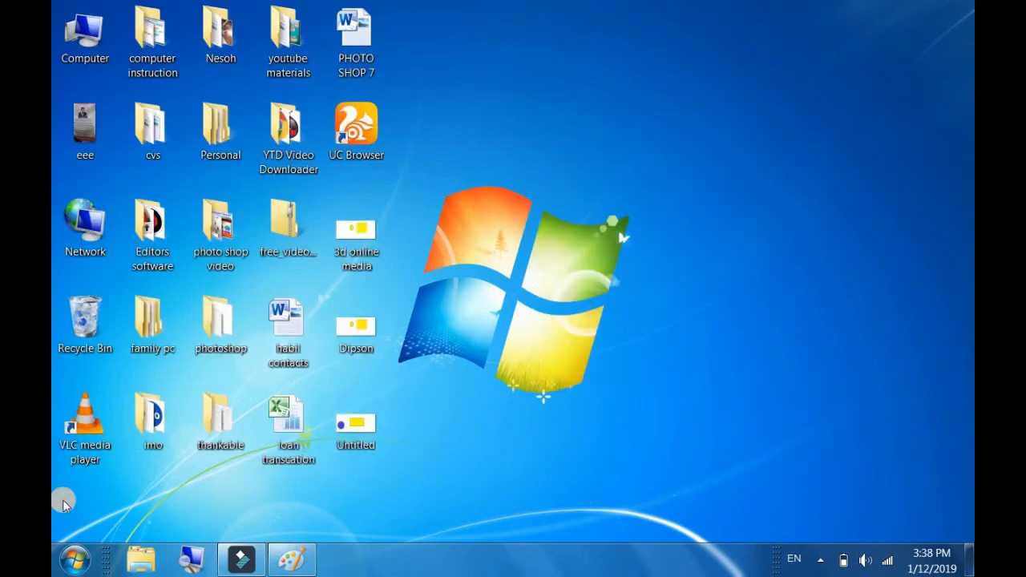
# Start Paint again and maximize its window with a blank canvas
pyautogui.click(76, 561)
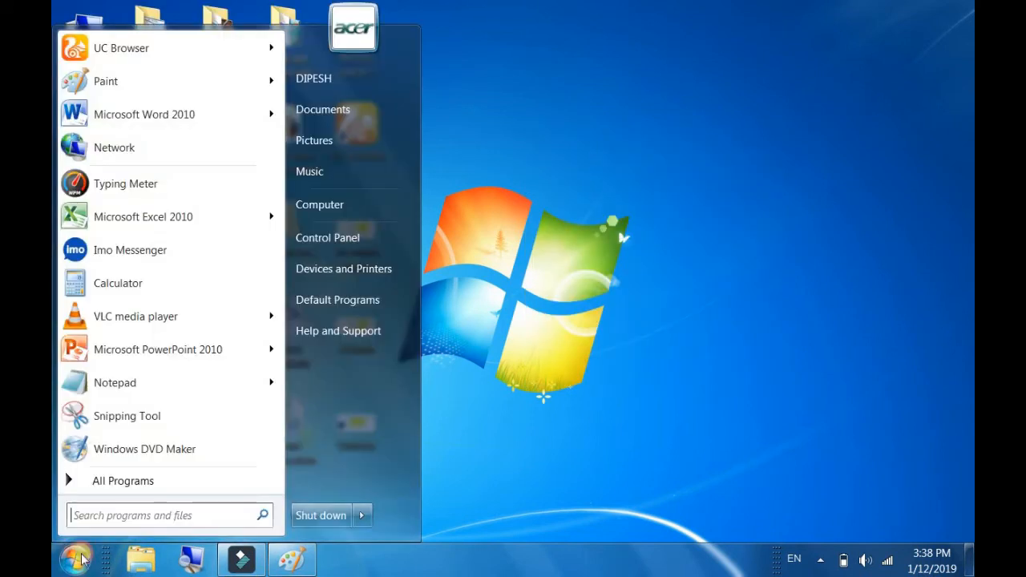
pyautogui.click(126, 79)
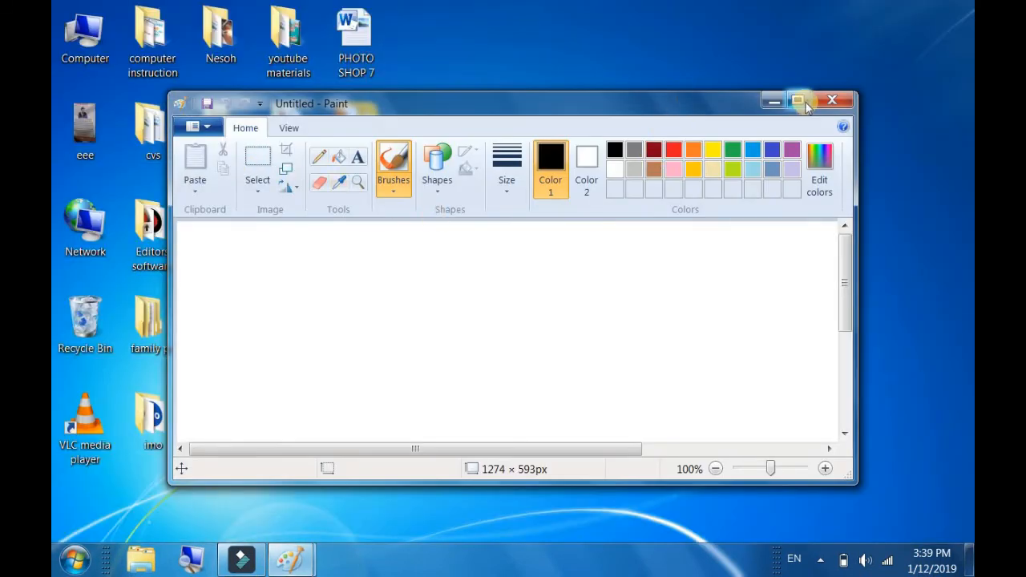
pyautogui.click(806, 105)
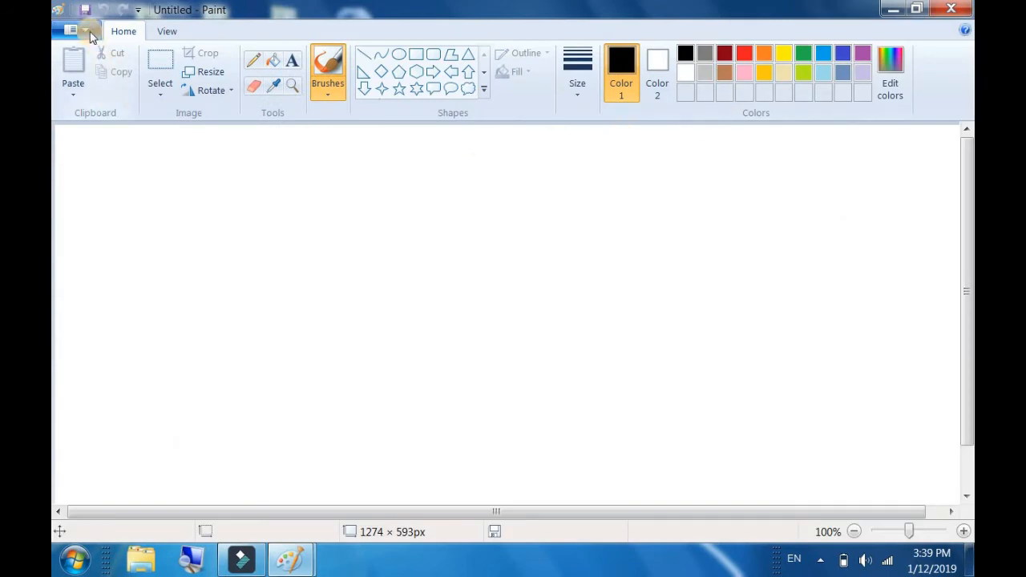
pyautogui.click(89, 32)
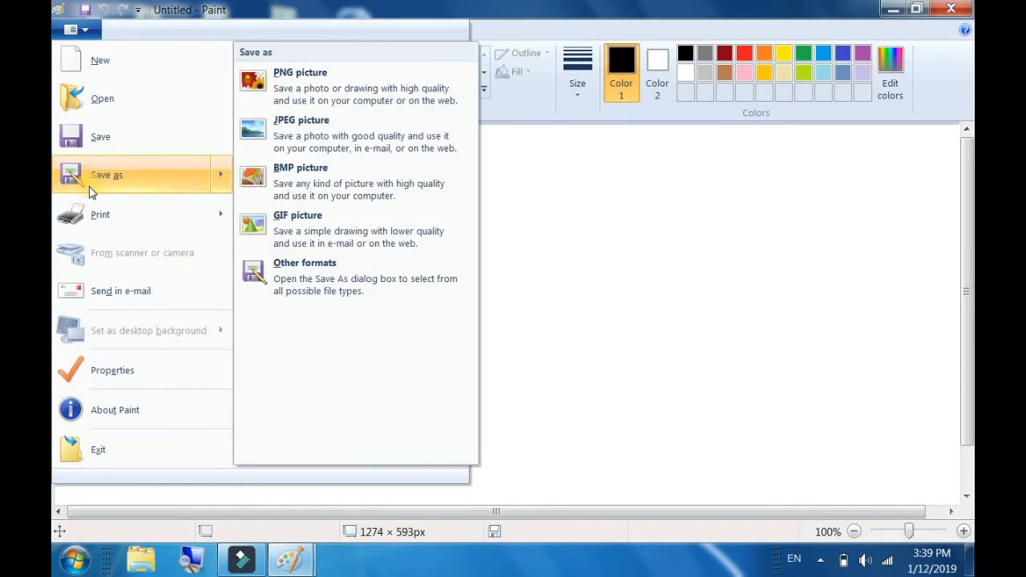
pyautogui.moveTo(90, 227)
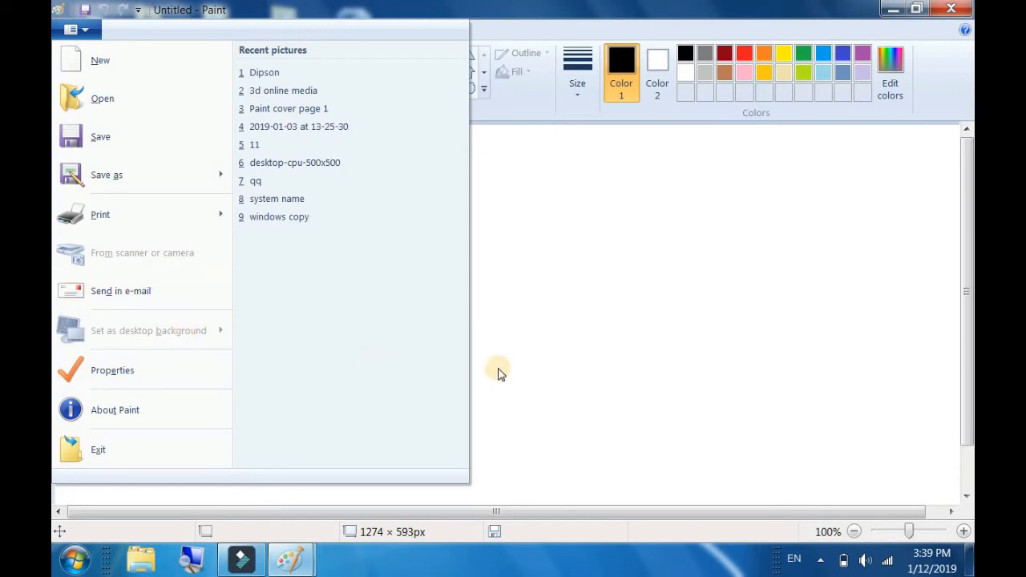
pyautogui.click(513, 346)
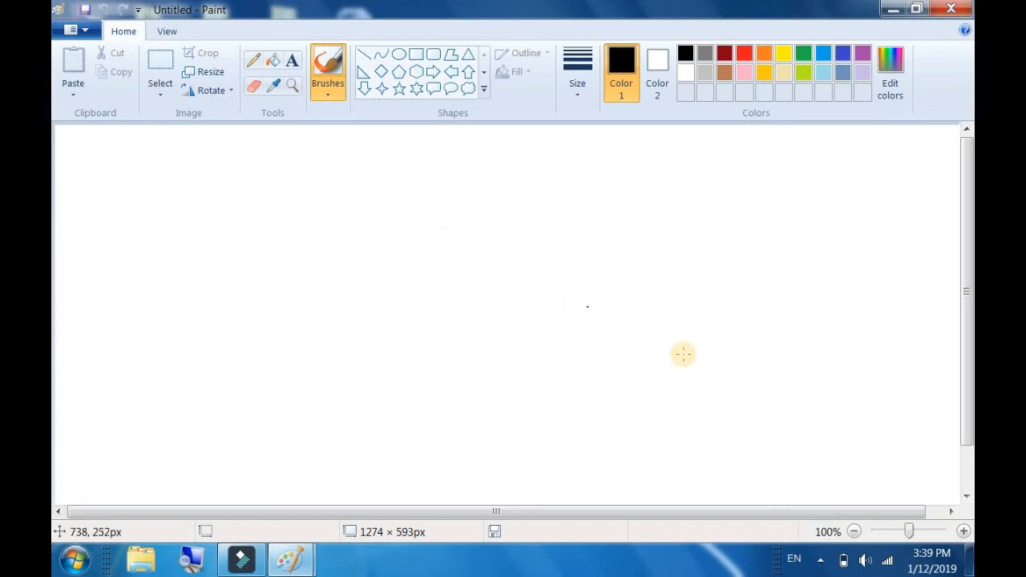
pyautogui.click(819, 561)
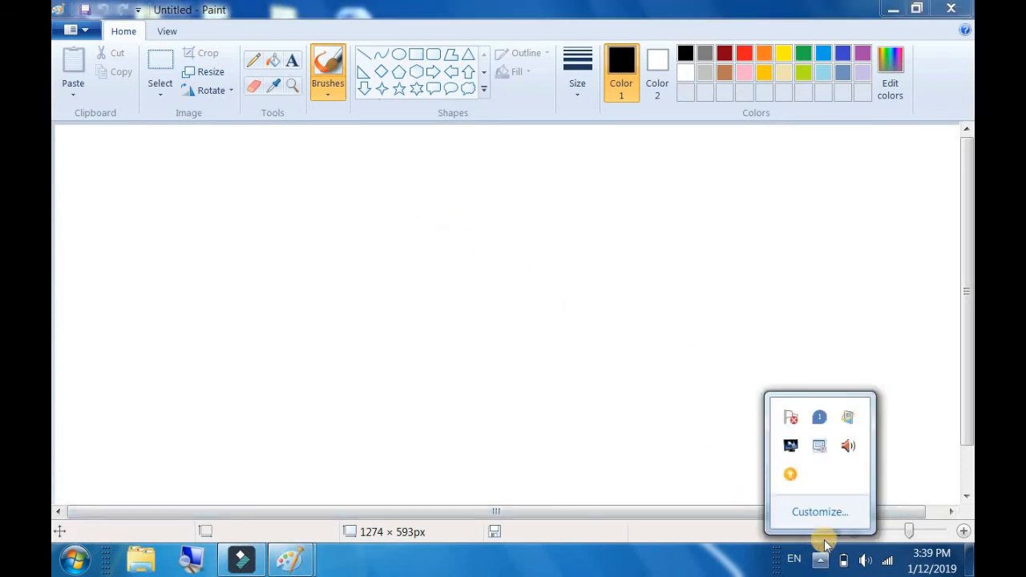
pyautogui.rightClick(819, 451)
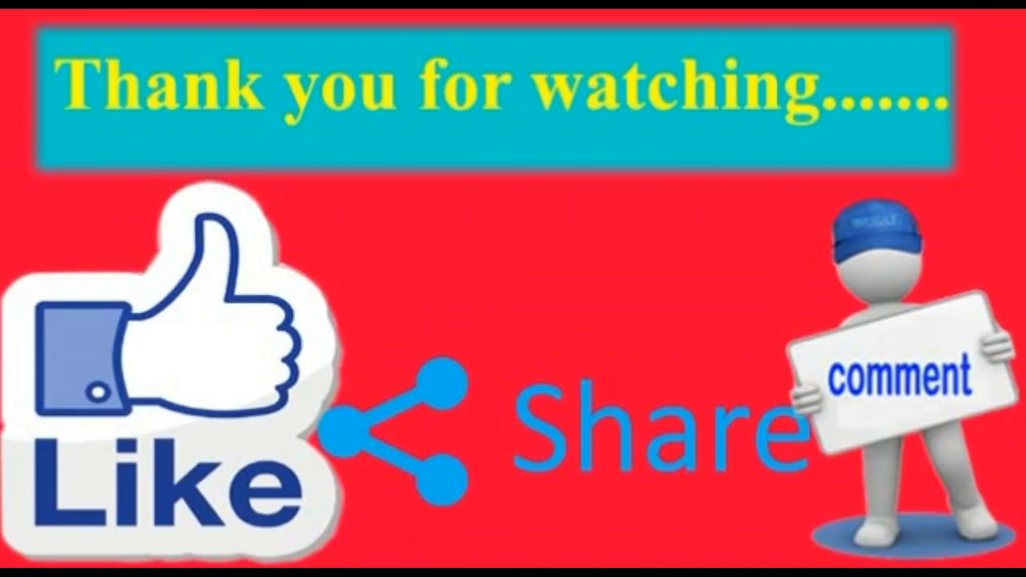